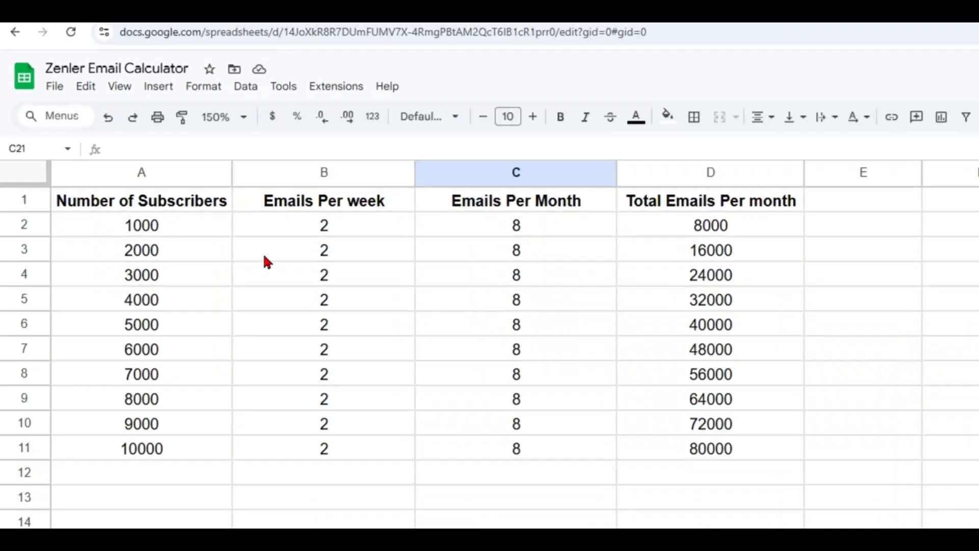
Examine the subscriber count, emails per week, emails per month and total emails columns, including the 10000-subscriber row
drag(169, 206, 167, 224)
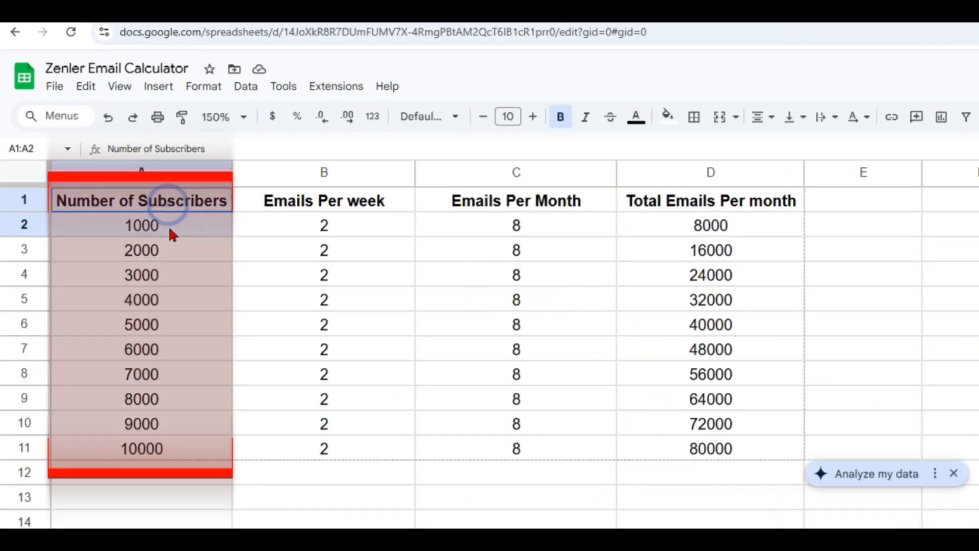
drag(363, 203, 369, 247)
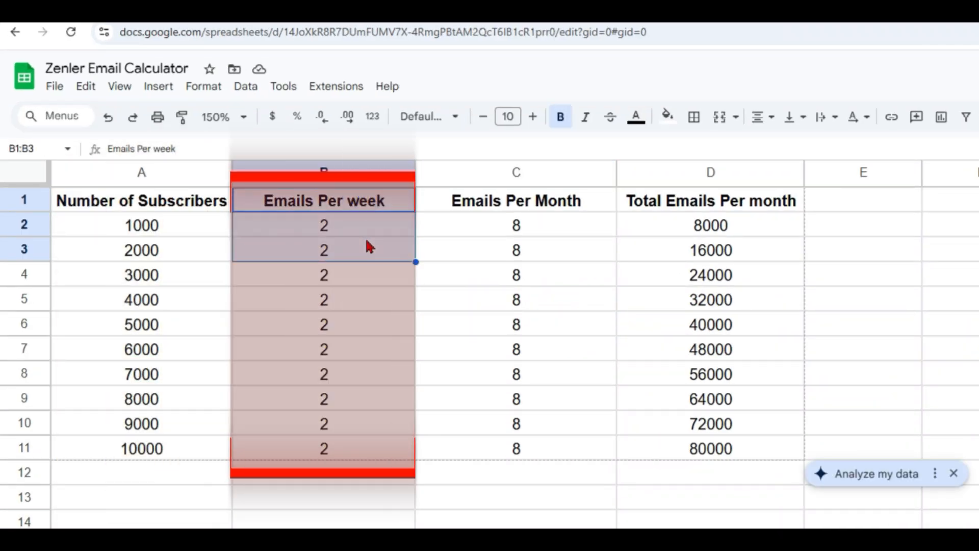
click(568, 205)
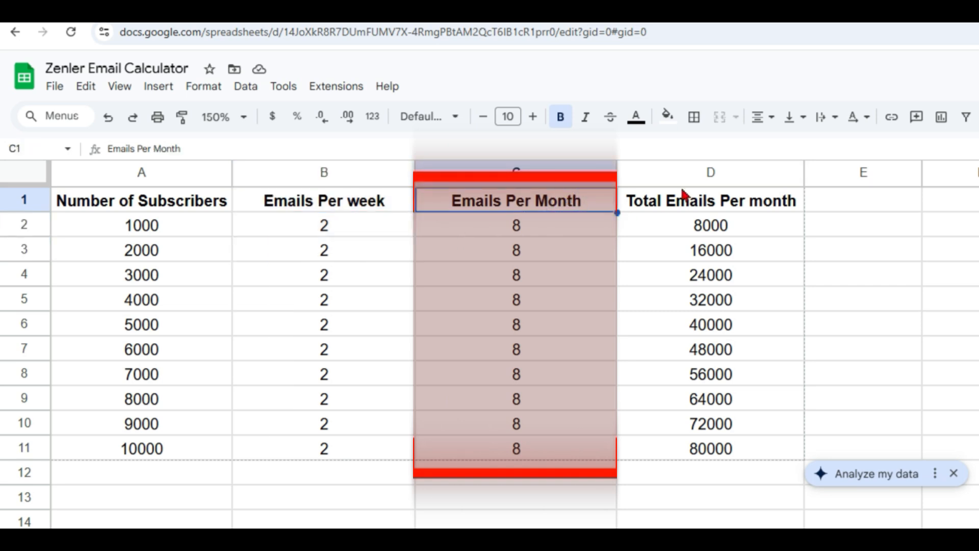
drag(748, 204, 753, 444)
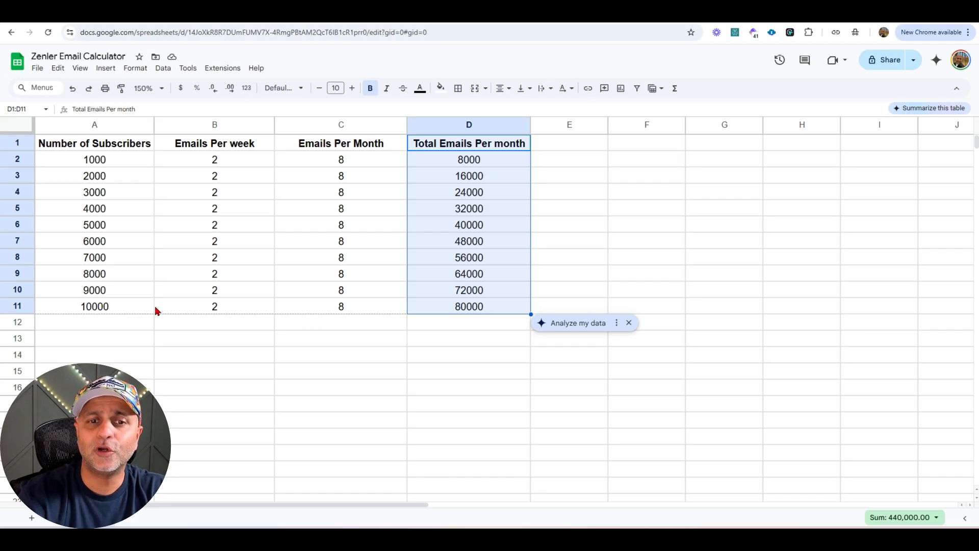
click(156, 456)
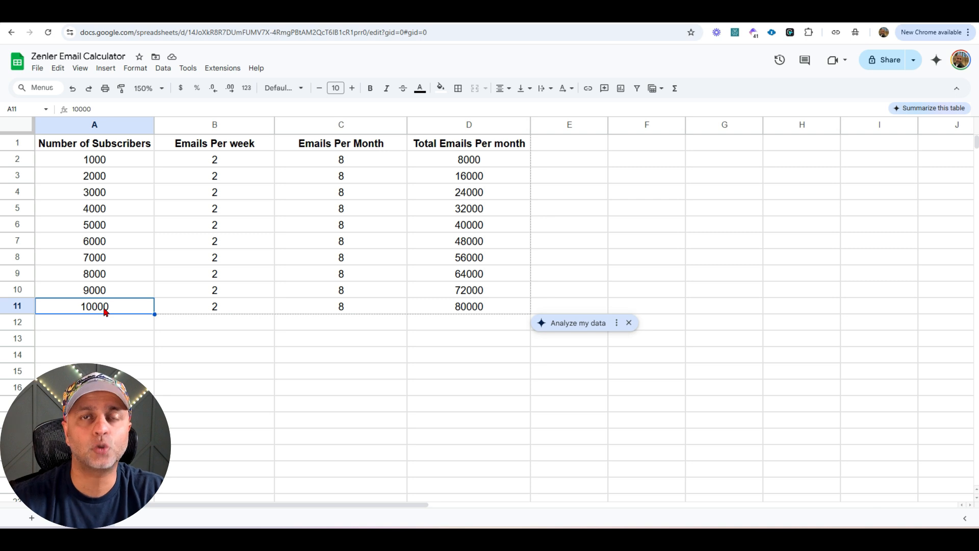
click(371, 306)
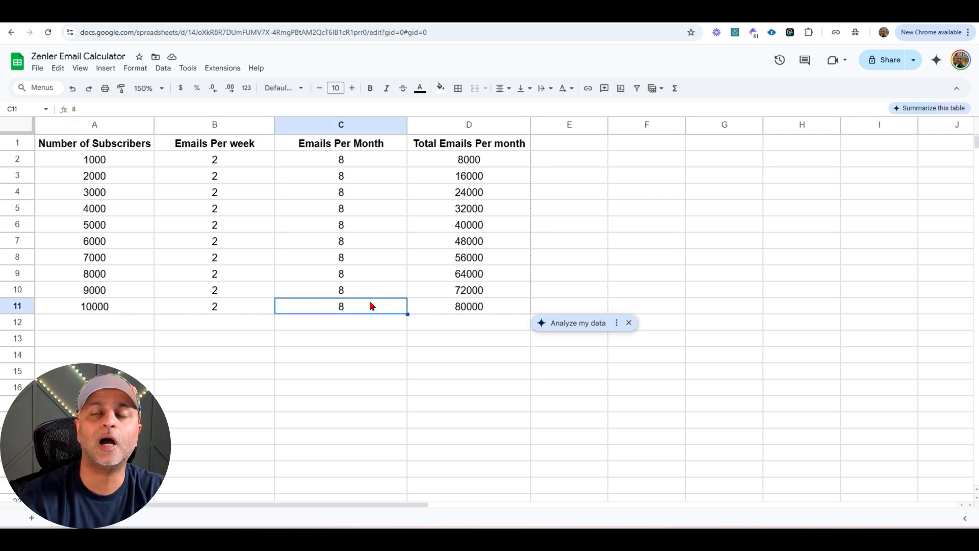
drag(489, 306, 485, 160)
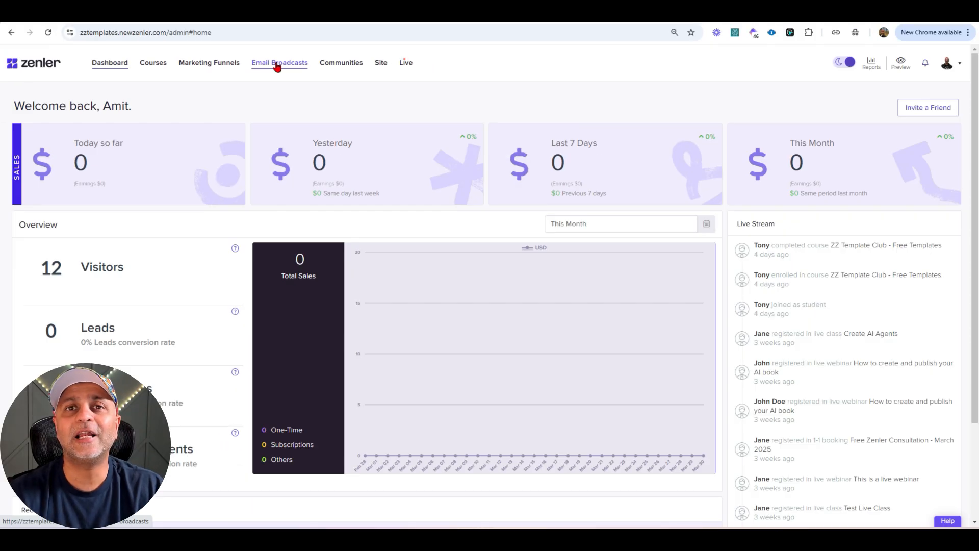
Switch to the Zenler admin site and look at its Courses and Marketing Funnels areas
click(153, 65)
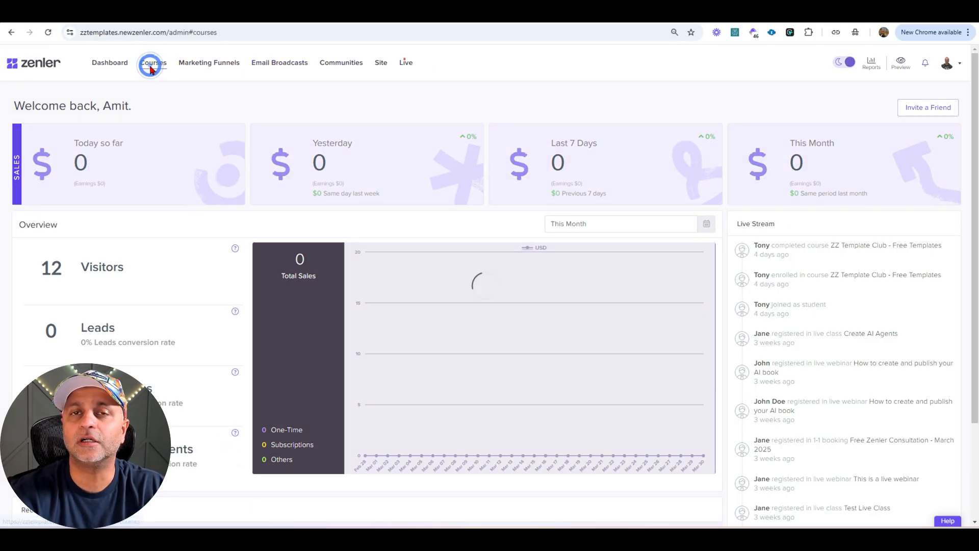
click(228, 69)
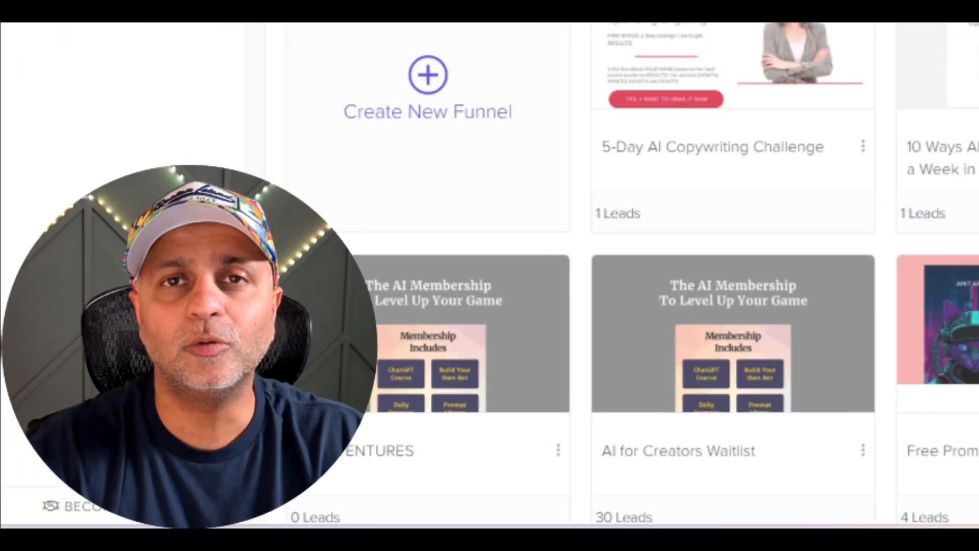
Go to the email lists within Email Broadcasts and start a contact import
click(280, 62)
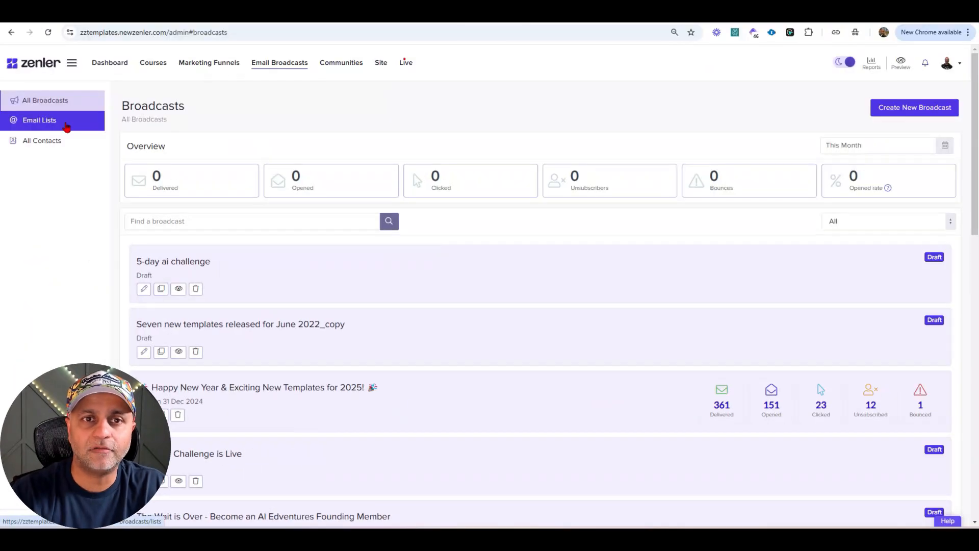
click(65, 124)
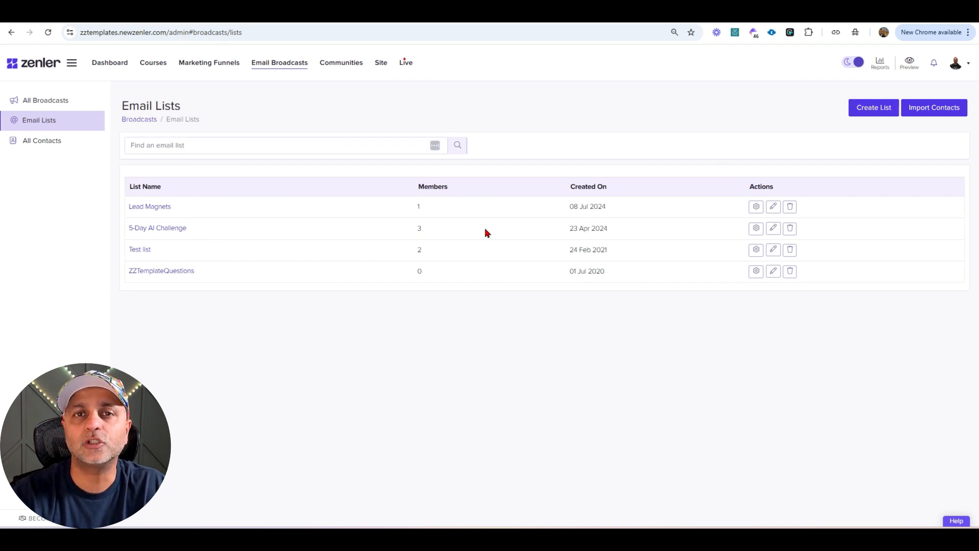
click(934, 112)
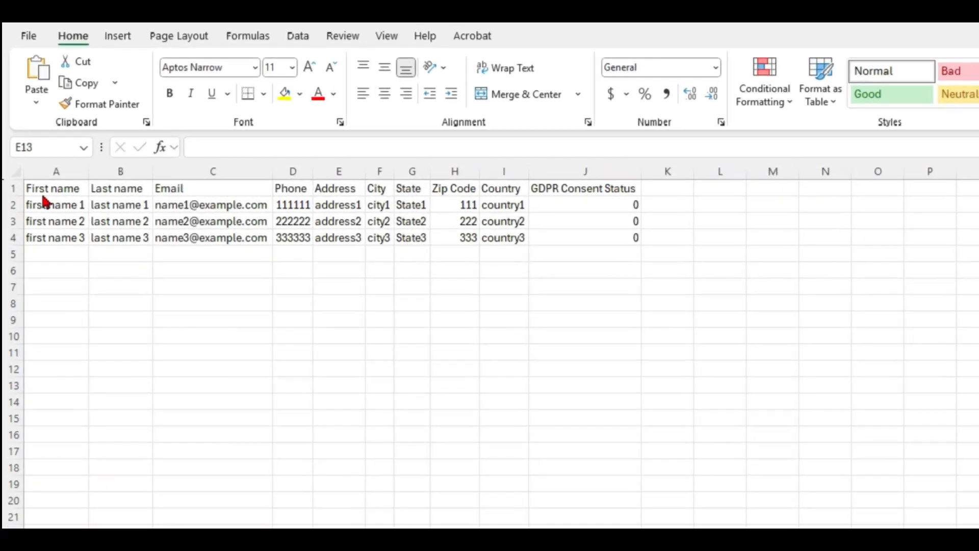
Switch to Excel and examine the header columns from First name to GDPR Consent Status in the sample file and the filled contact list
drag(35, 127, 79, 129)
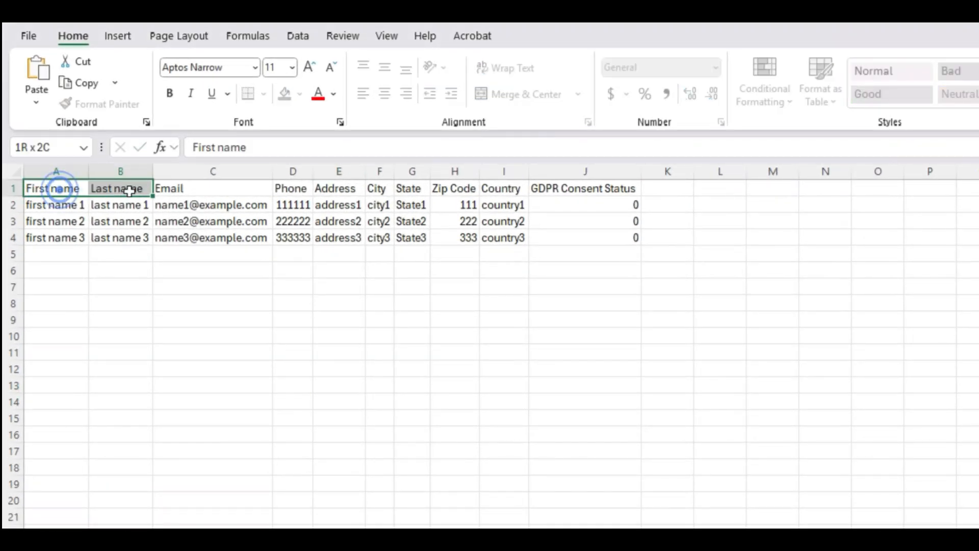
drag(129, 191, 218, 186)
drag(301, 188, 585, 185)
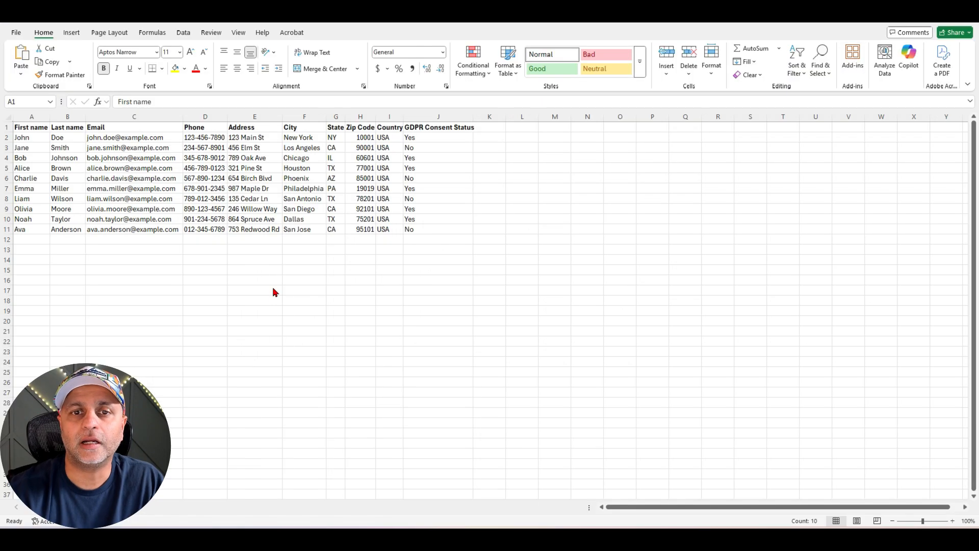
key(ctrl+shift+Right)
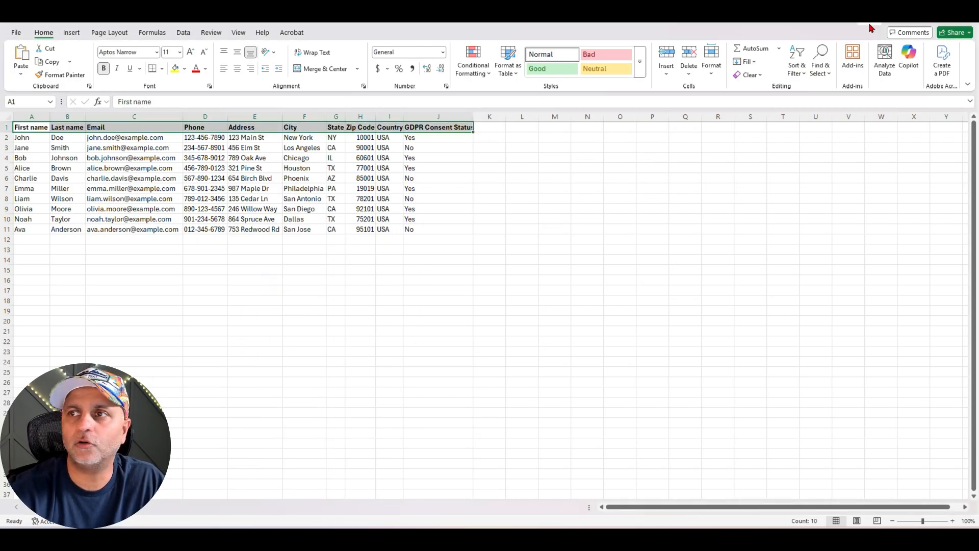
click(968, 24)
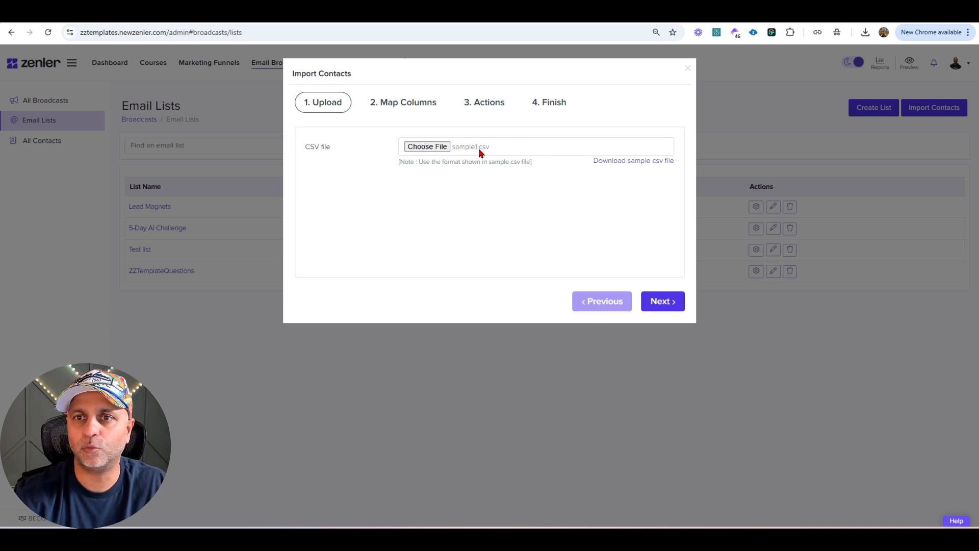
Continue the import with sample1.csv and map its First name column to the First name field
click(664, 302)
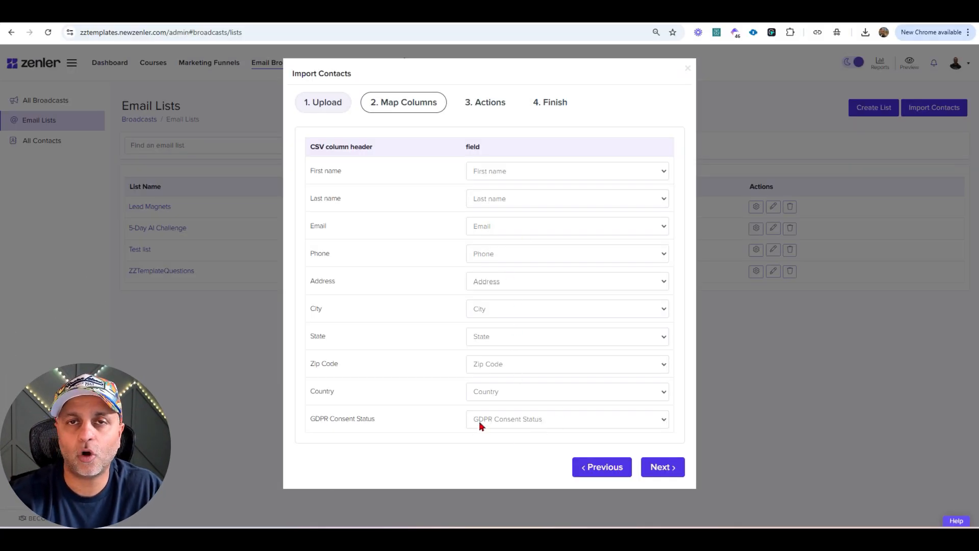
click(505, 171)
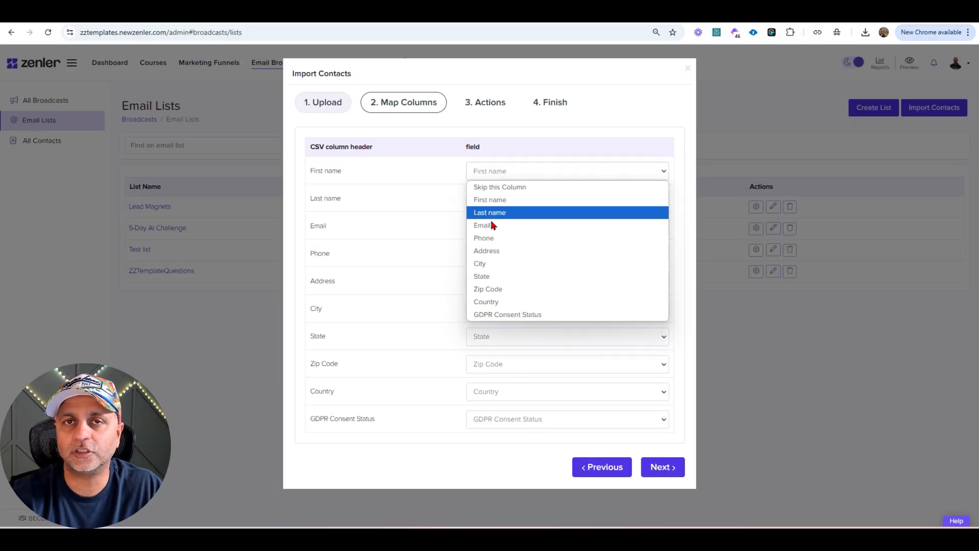
click(496, 200)
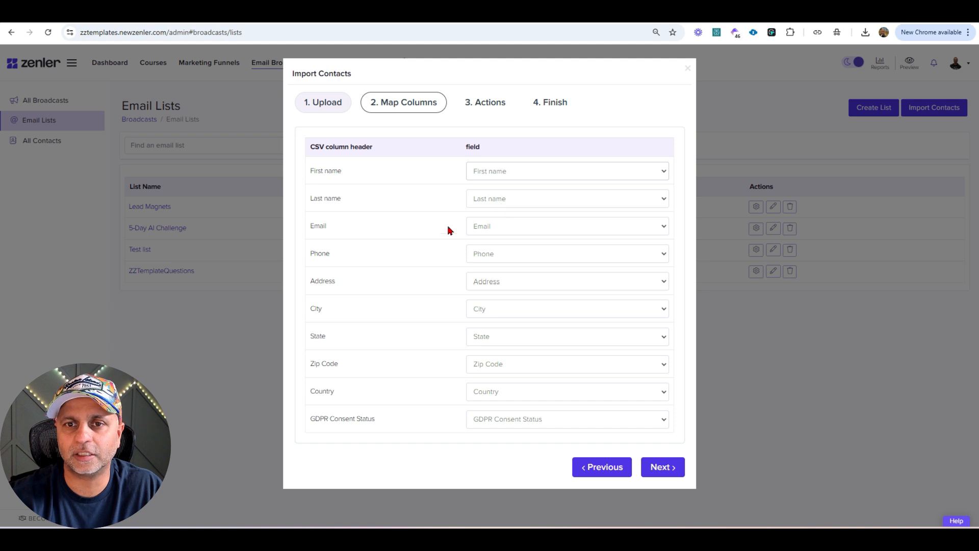
Set the Phone, Address, City, State, Zip Code and Country columns to be skipped and proceed to the import actions
click(499, 255)
click(499, 267)
click(494, 281)
click(493, 294)
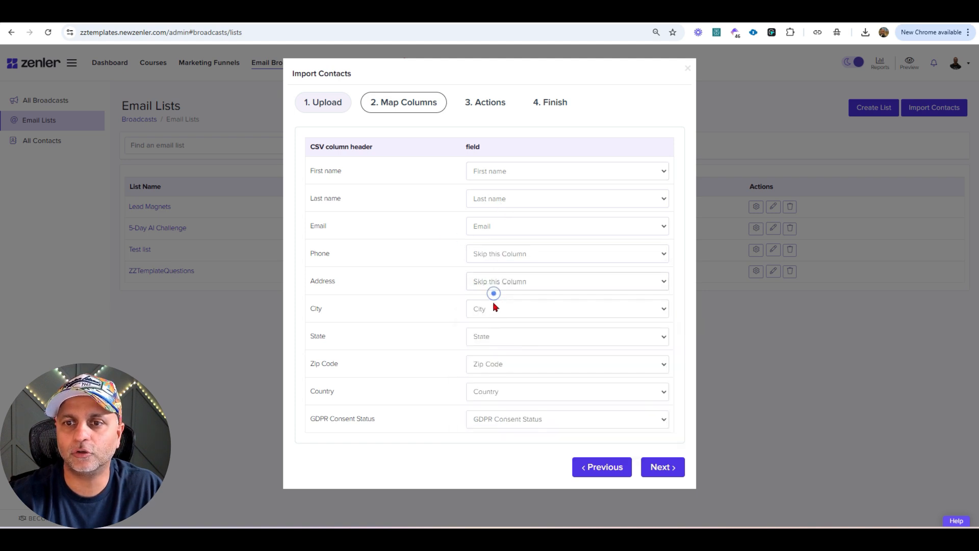
click(494, 308)
click(491, 323)
click(487, 336)
click(490, 350)
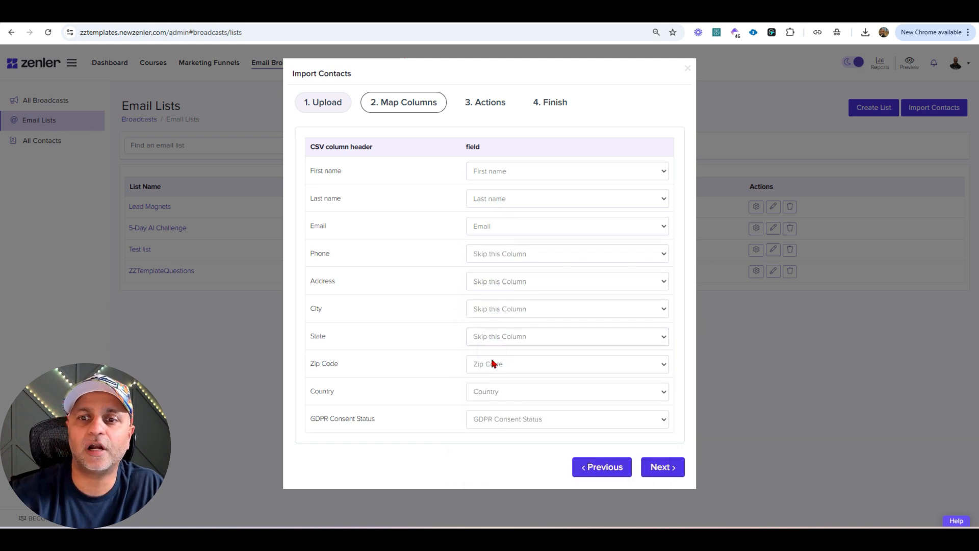
click(492, 364)
click(494, 378)
click(494, 392)
click(500, 250)
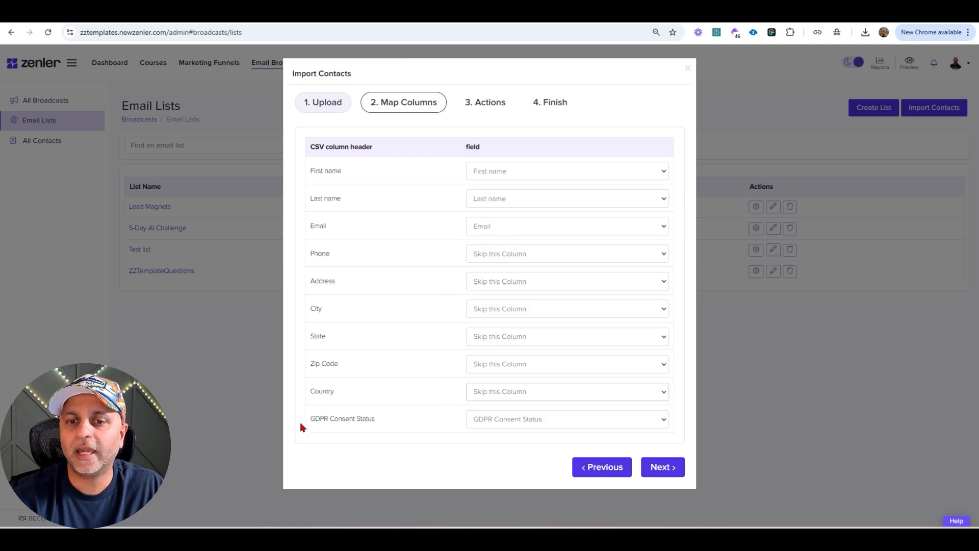
drag(308, 417, 374, 416)
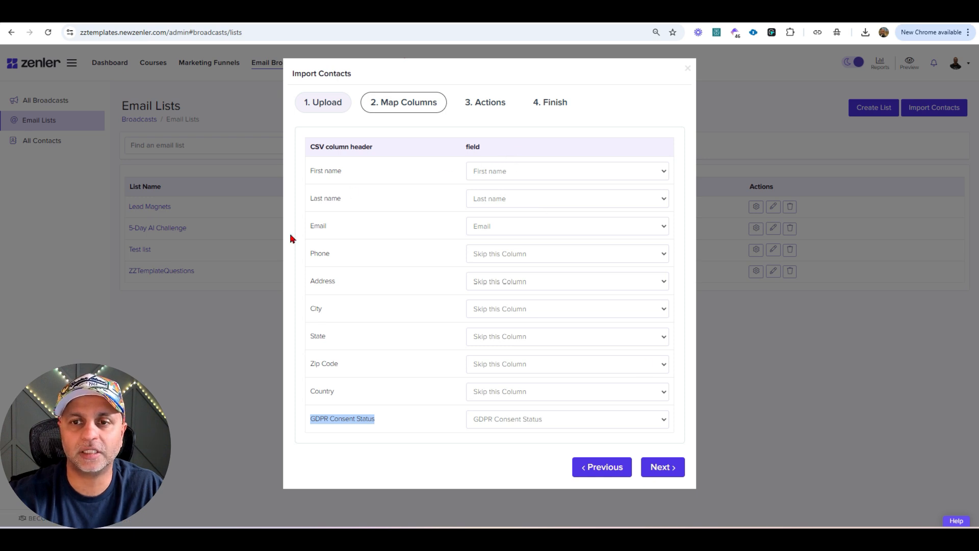
click(674, 471)
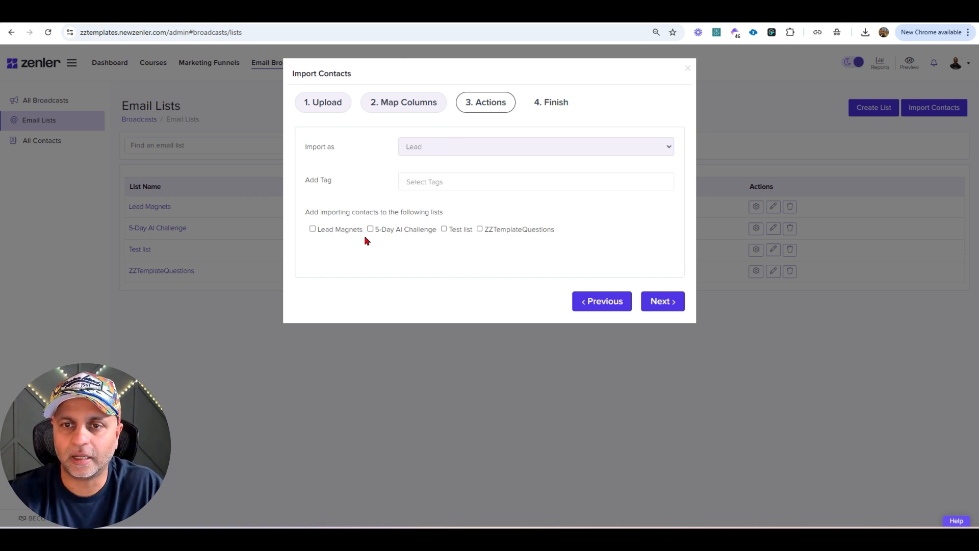
Add the aiwaitlist tag to the contacts being imported as leads and continue to the next import stage
click(495, 179)
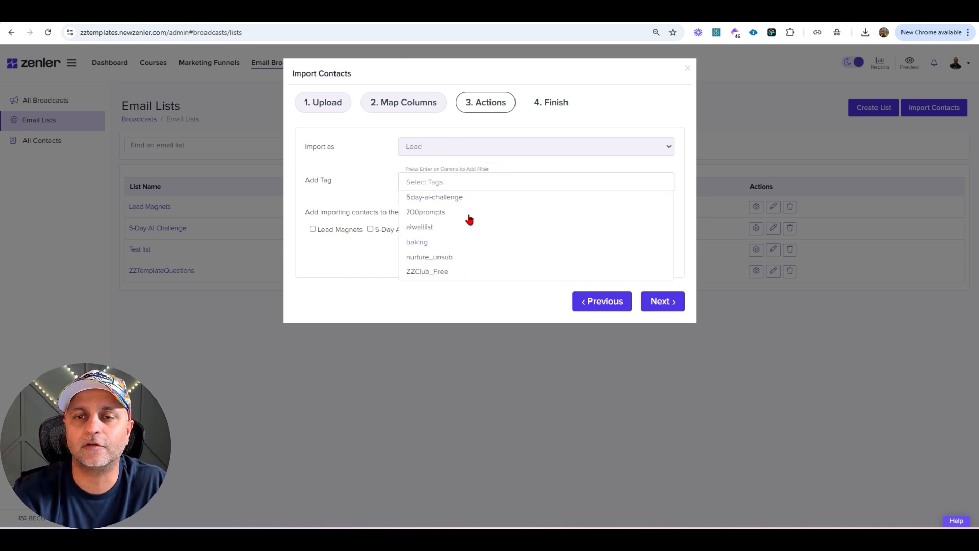
click(426, 229)
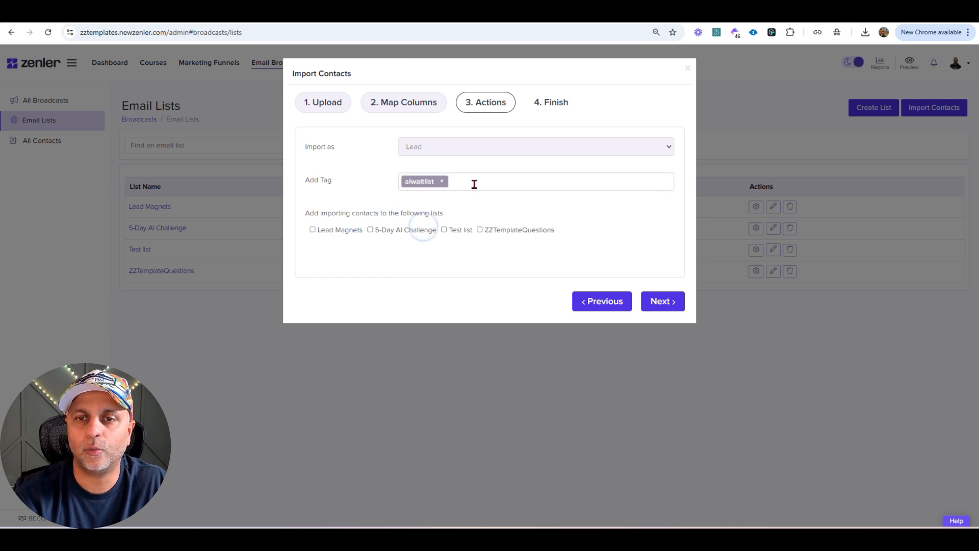
drag(293, 212, 472, 218)
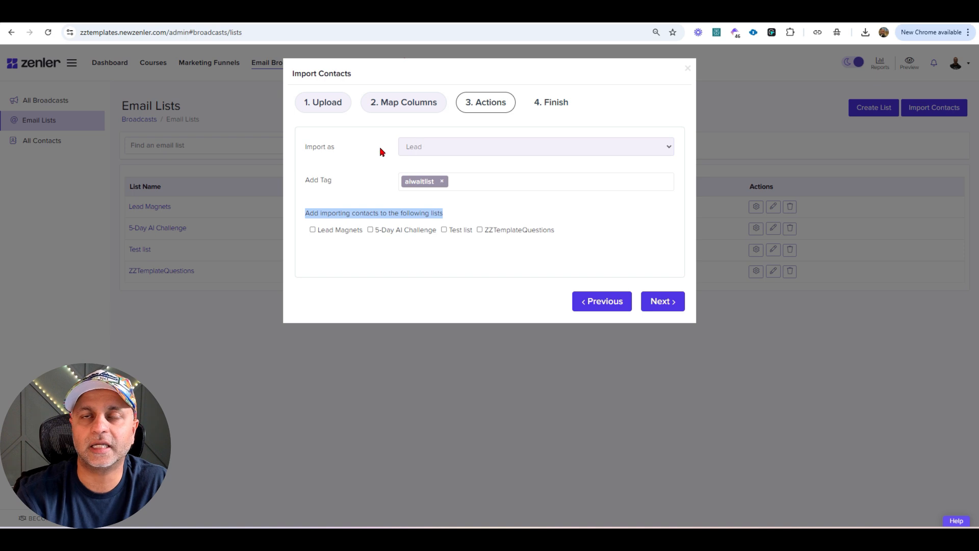
triple_click(304, 147)
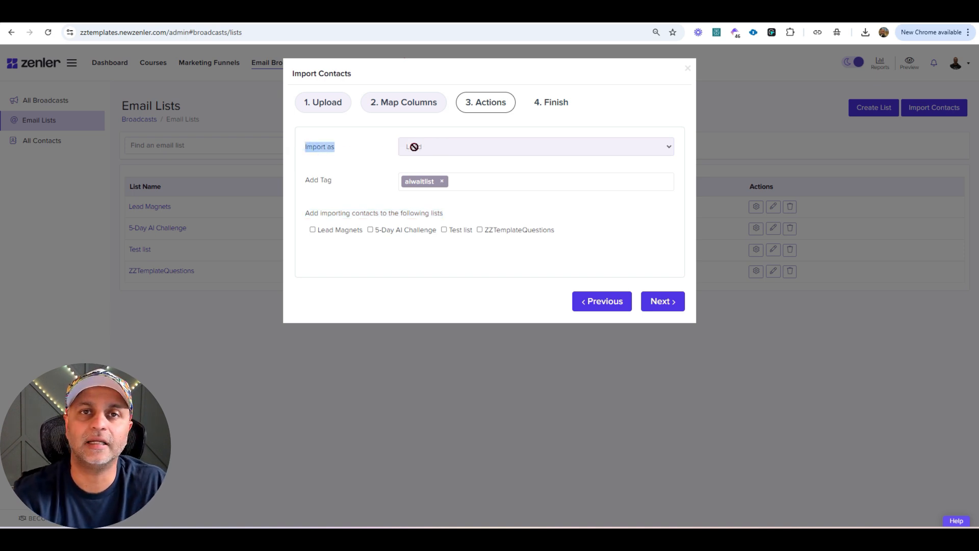
click(663, 302)
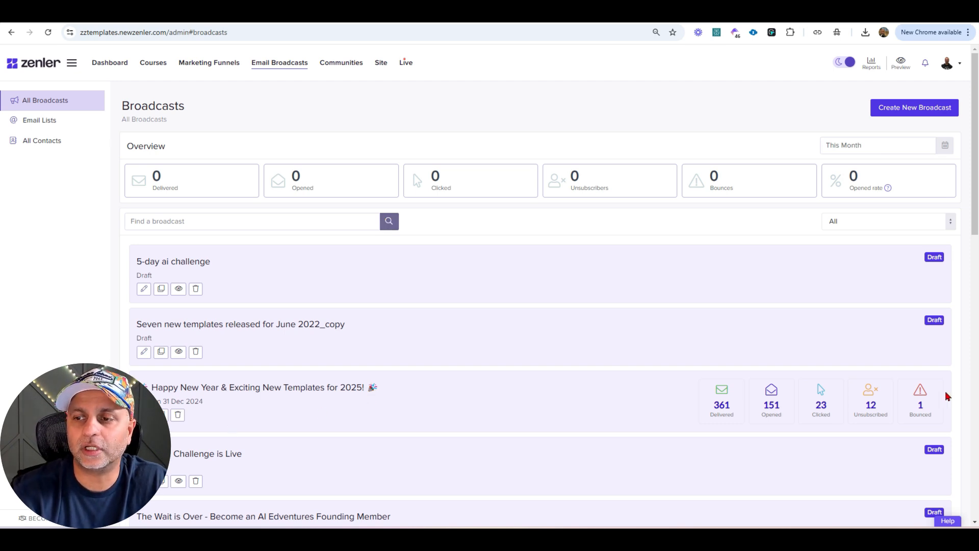
Open the report of the sent "Happy New Year & Exciting New Templates for 2025!" broadcast and examine its opened rate
scroll(254, 386, down, 2)
drag(151, 285, 351, 285)
drag(204, 299, 141, 297)
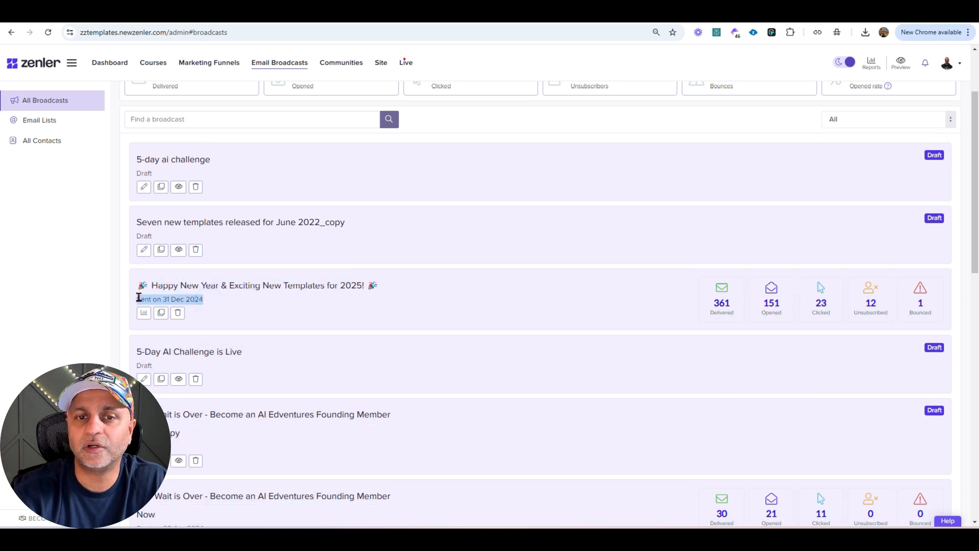
click(279, 296)
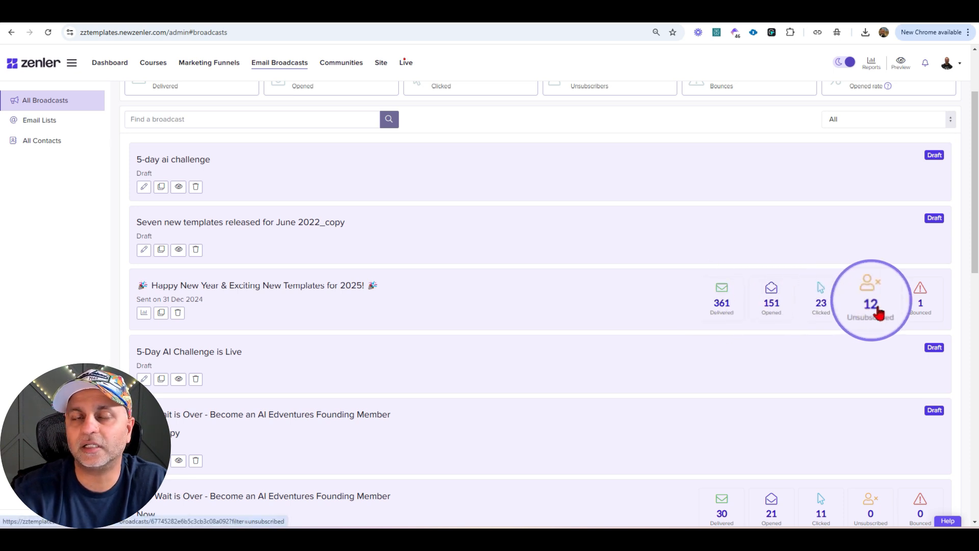
click(145, 313)
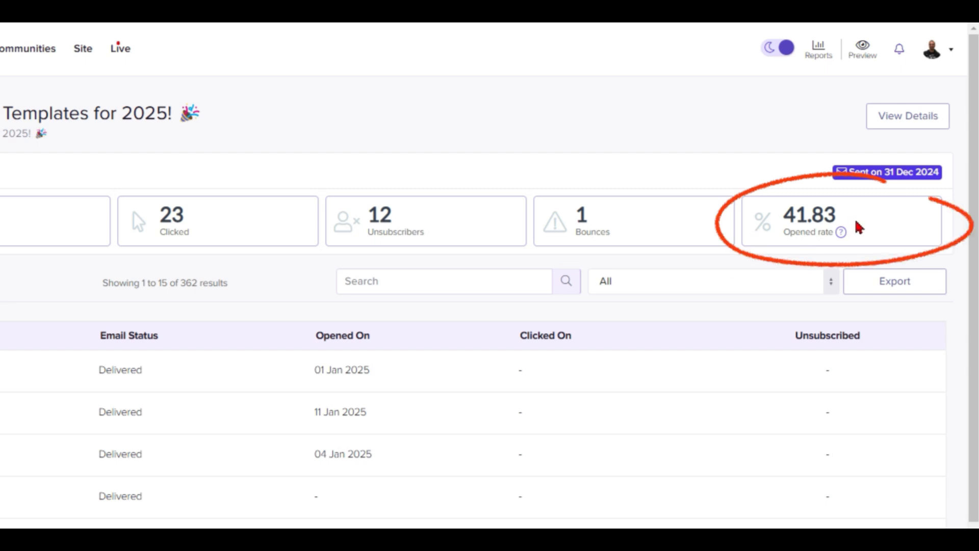
drag(790, 215, 854, 218)
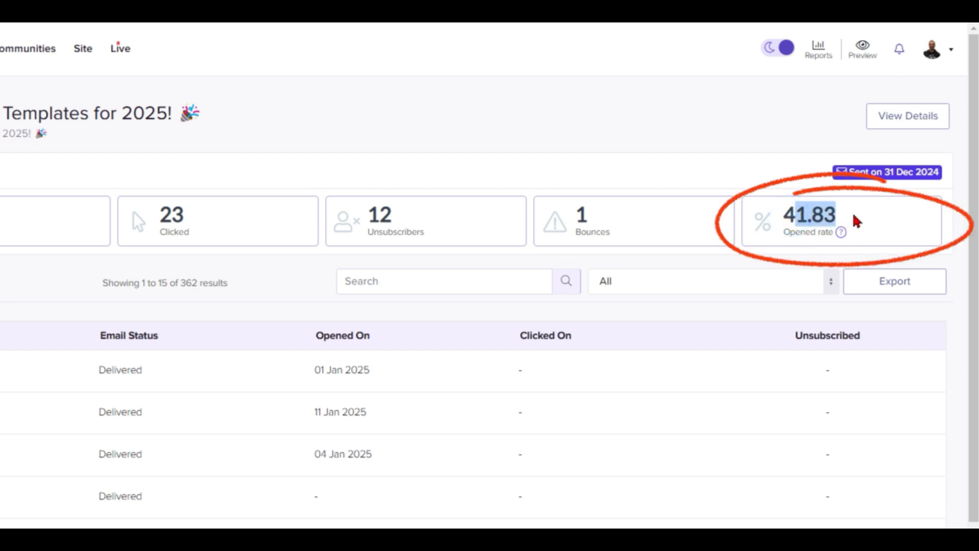
View the New Year broadcast's details, looking over its sender, subject and body
click(926, 122)
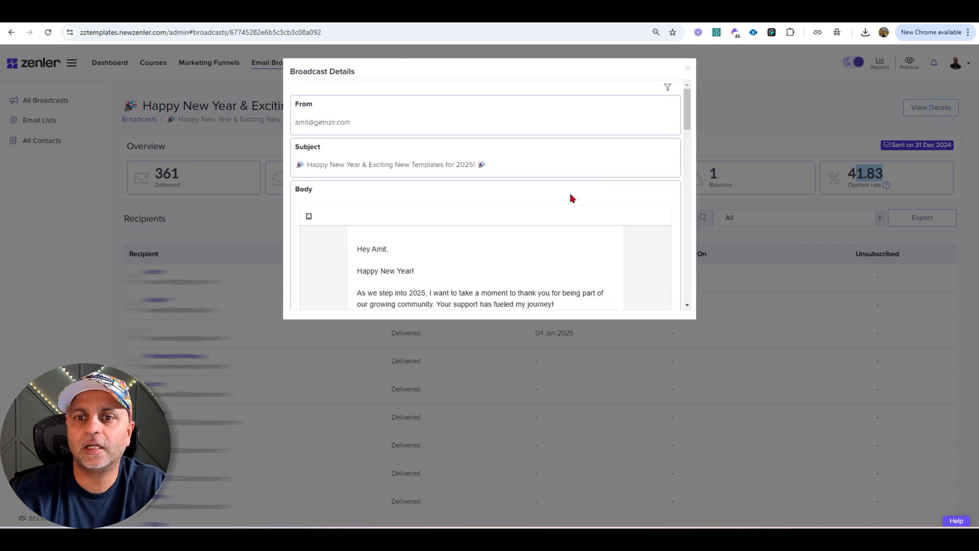
scroll(584, 180, down, 2)
scroll(596, 223, up, 2)
scroll(597, 223, up, 1)
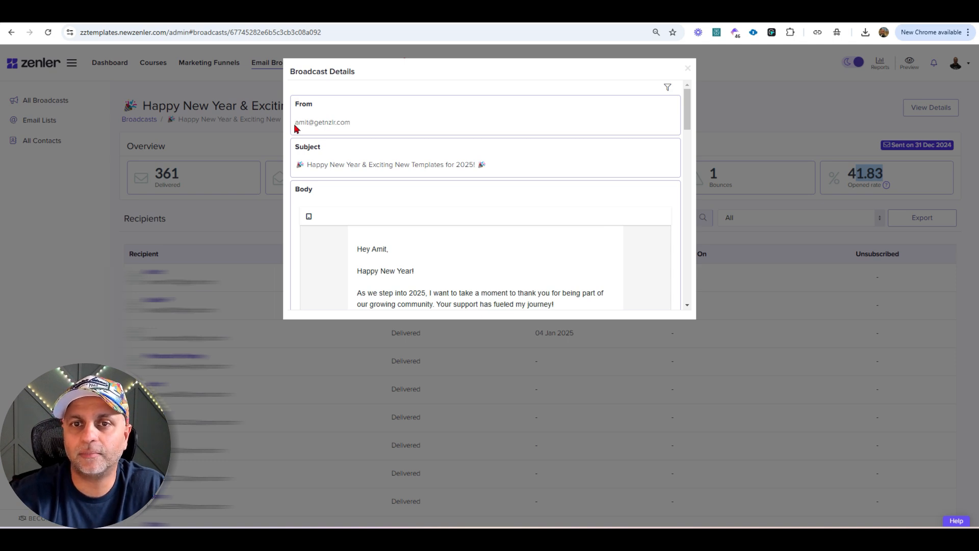
Review the New Year broadcast's subject, Sent to and Filters Applied details, and close the broadcast details
drag(306, 164, 508, 165)
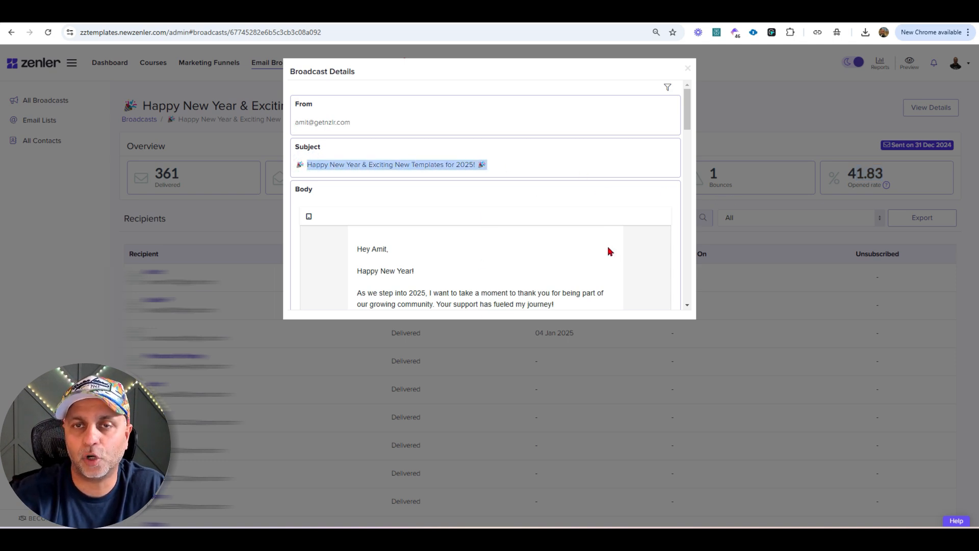
scroll(609, 250, down, 10)
drag(338, 253, 284, 237)
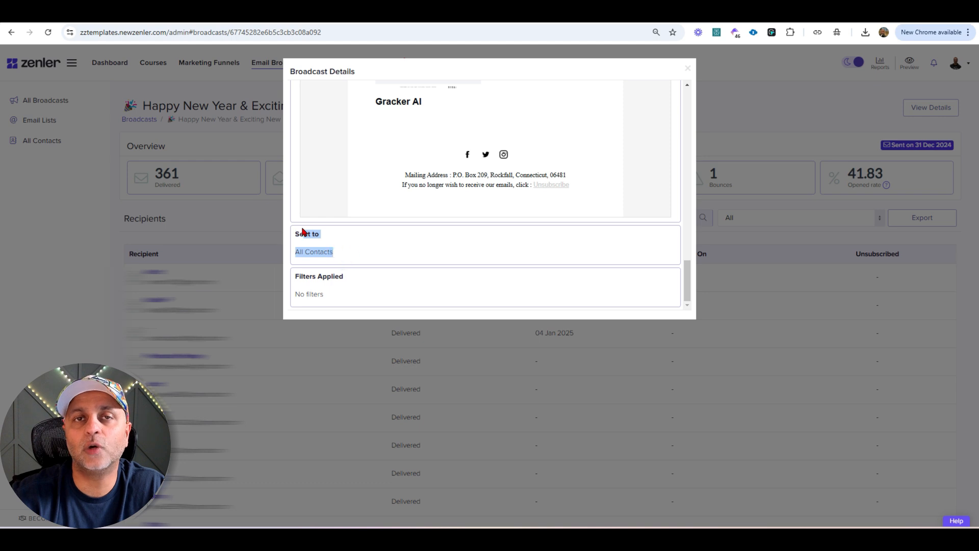
drag(324, 294, 297, 277)
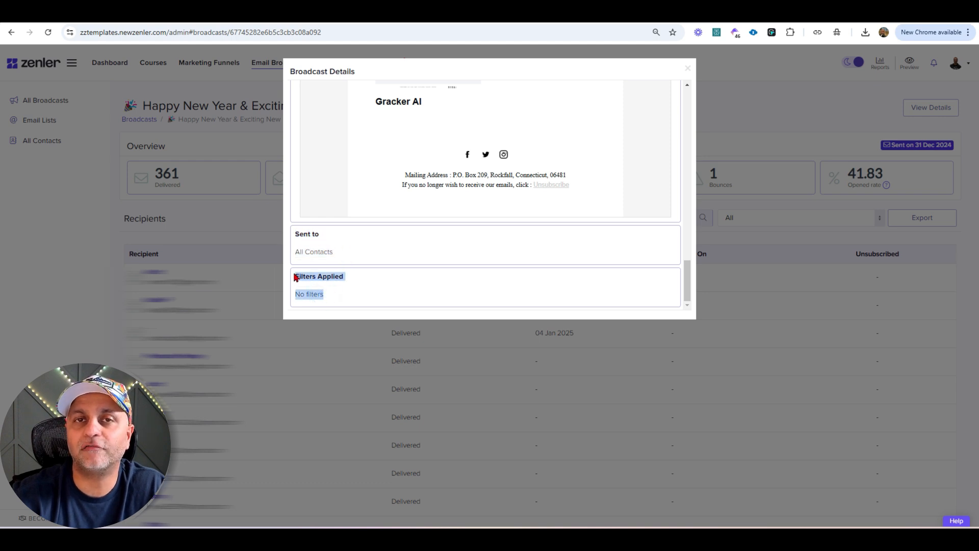
click(255, 229)
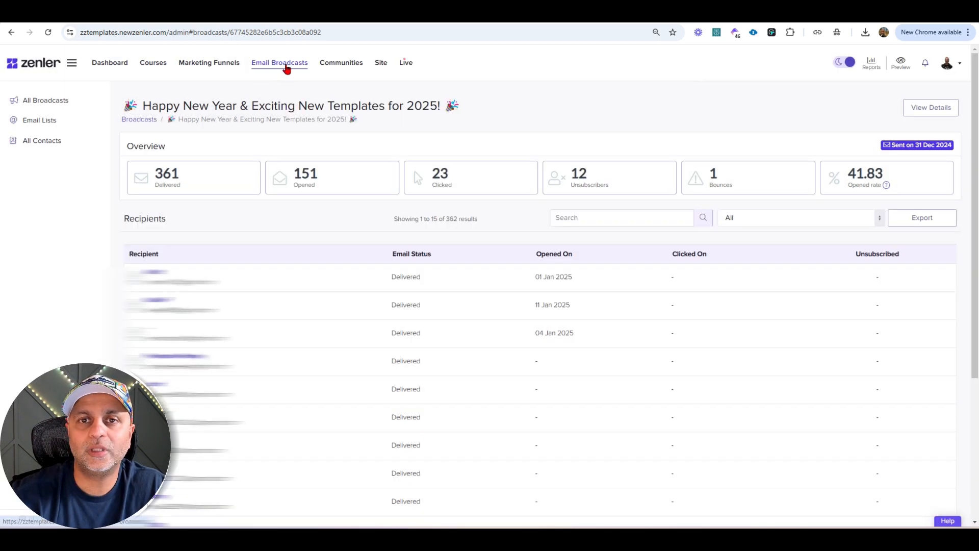
Create a new email broadcast titled "AI Membership Closing Soon" from the list of all broadcasts
click(51, 102)
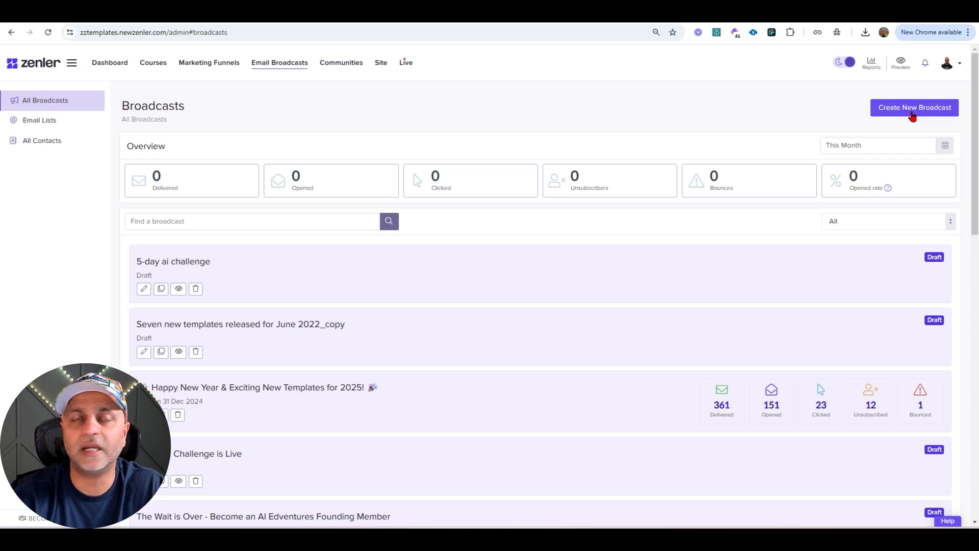
click(912, 118)
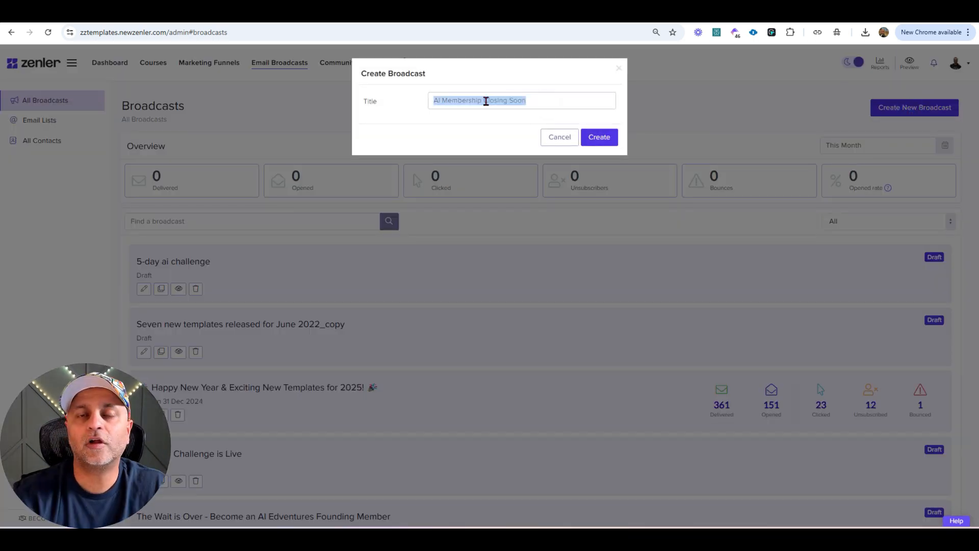
click(609, 138)
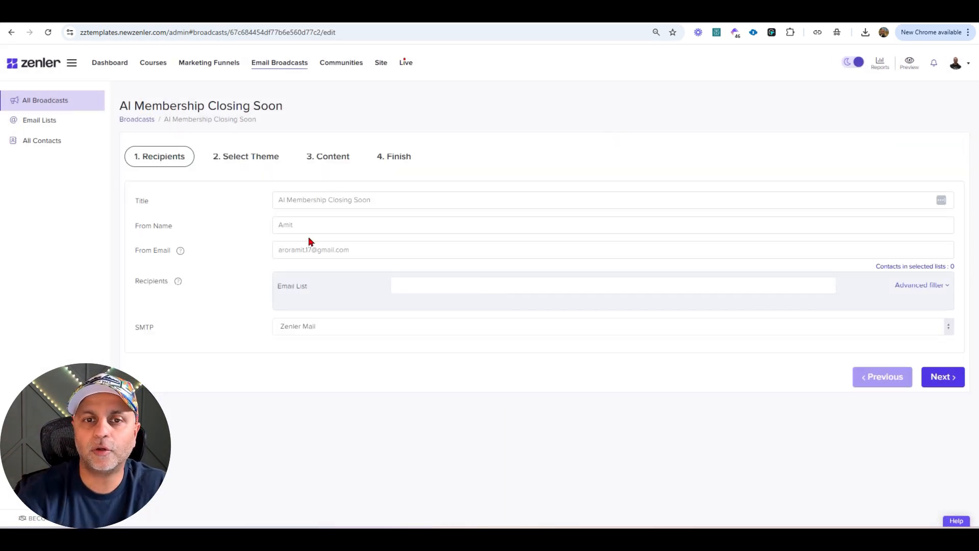
Replace the new broadcast's From Email with the sender's custom-domain email address
click(312, 222)
click(391, 255)
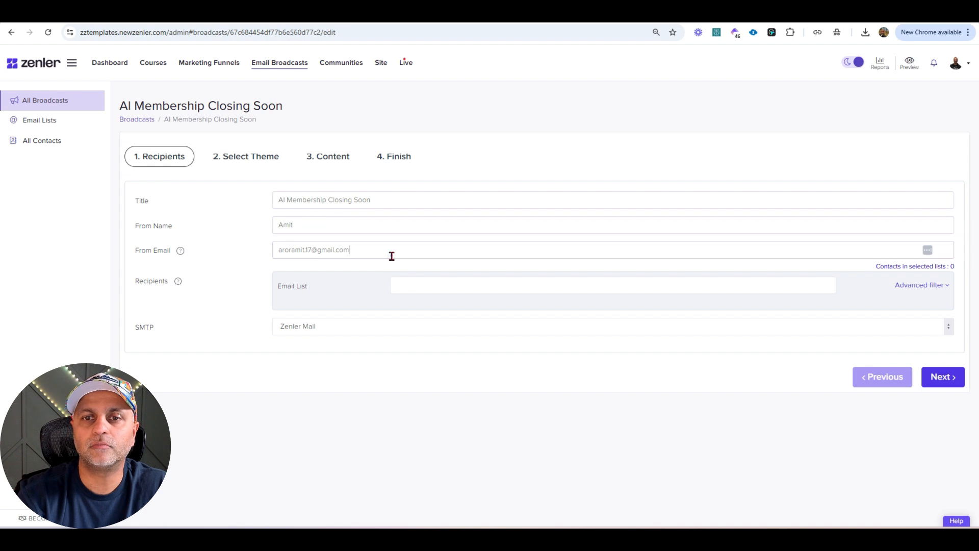
key(ctrl+a)
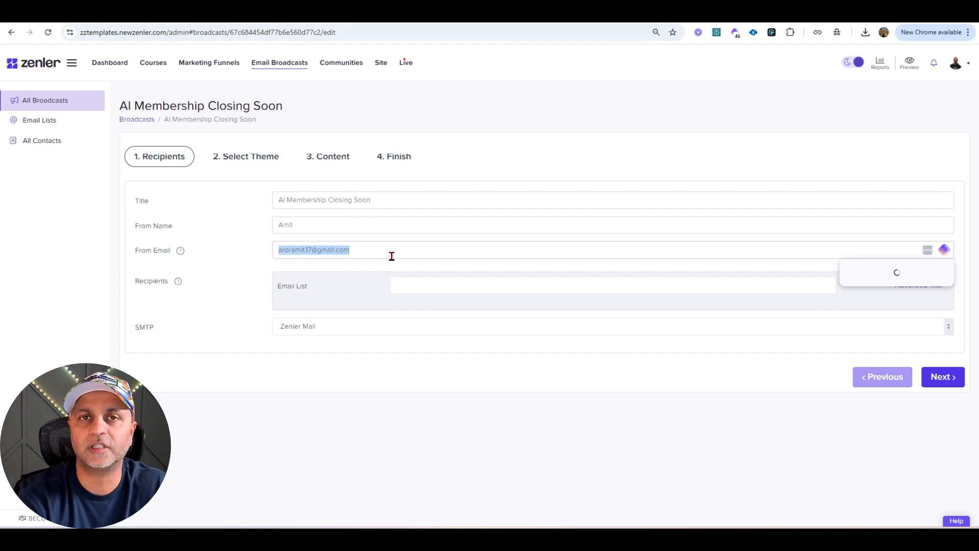
key(BackSpace)
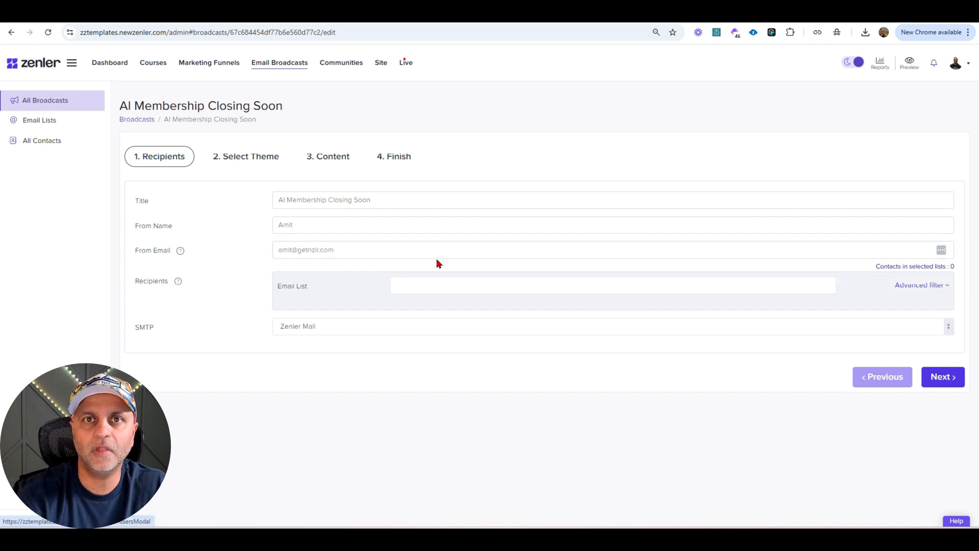
Set the broadcast's recipients to the All contacts list and choose Zenler Mail as the SMTP
click(443, 286)
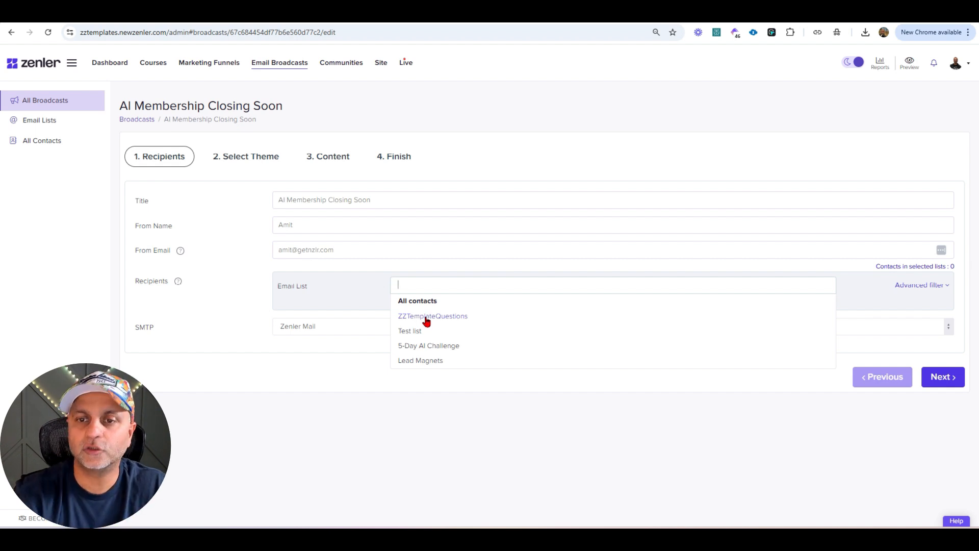
click(422, 301)
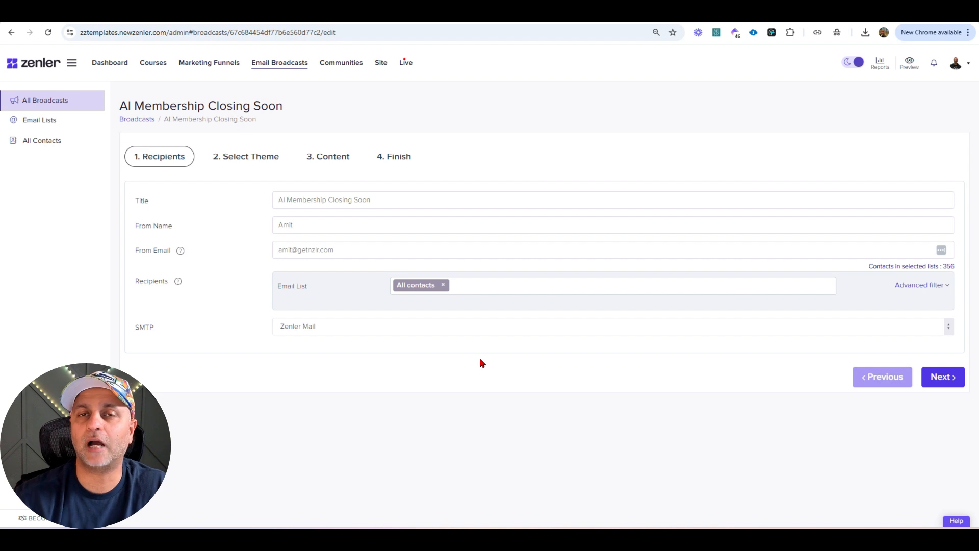
click(312, 327)
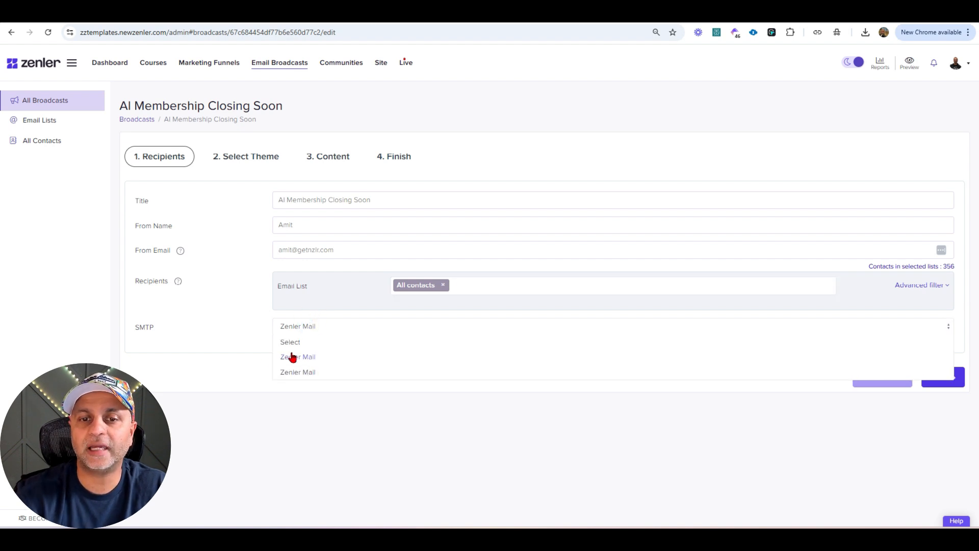
click(311, 357)
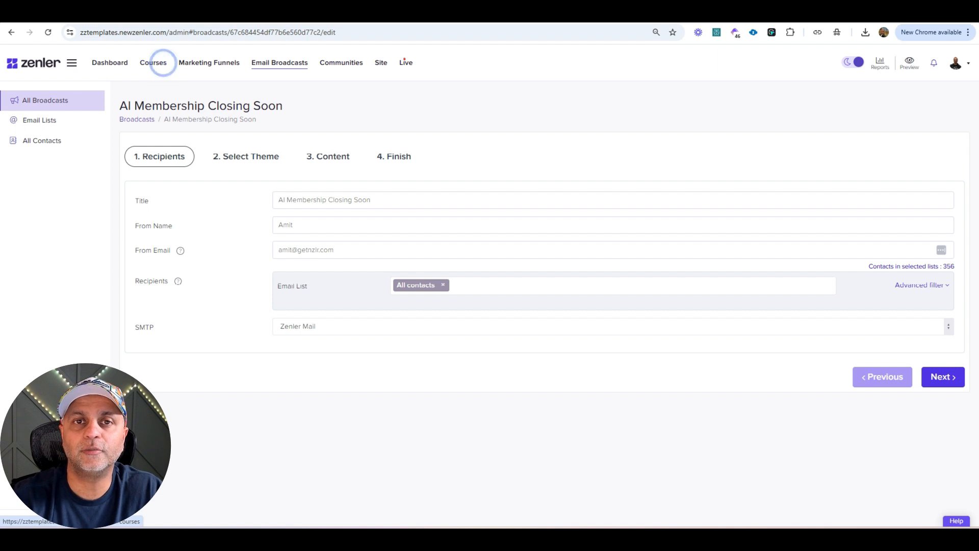
Open the courses overview in a separate tab and look over AI Blogging Mastery, AI EDVENTURES and ZZ Template Club - Bonus
click(163, 62)
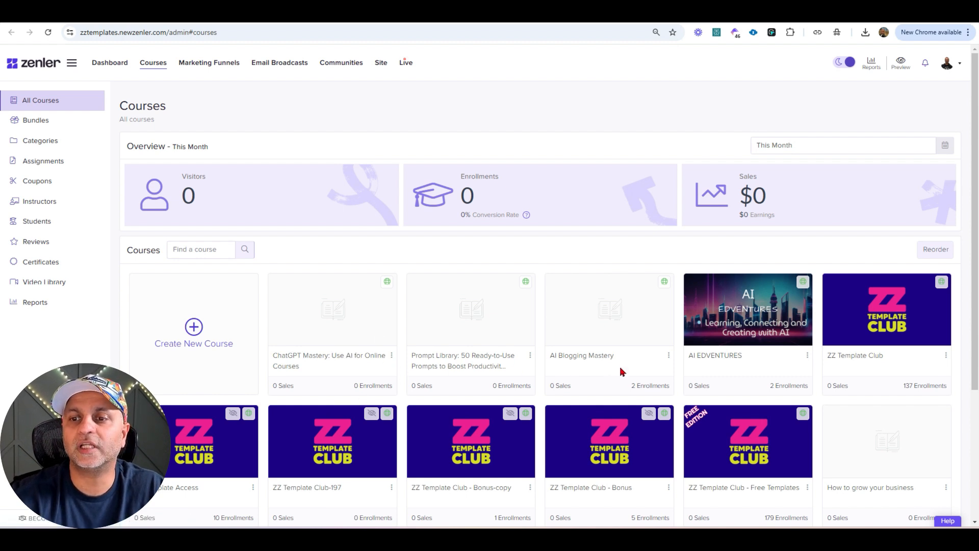
drag(625, 357, 550, 356)
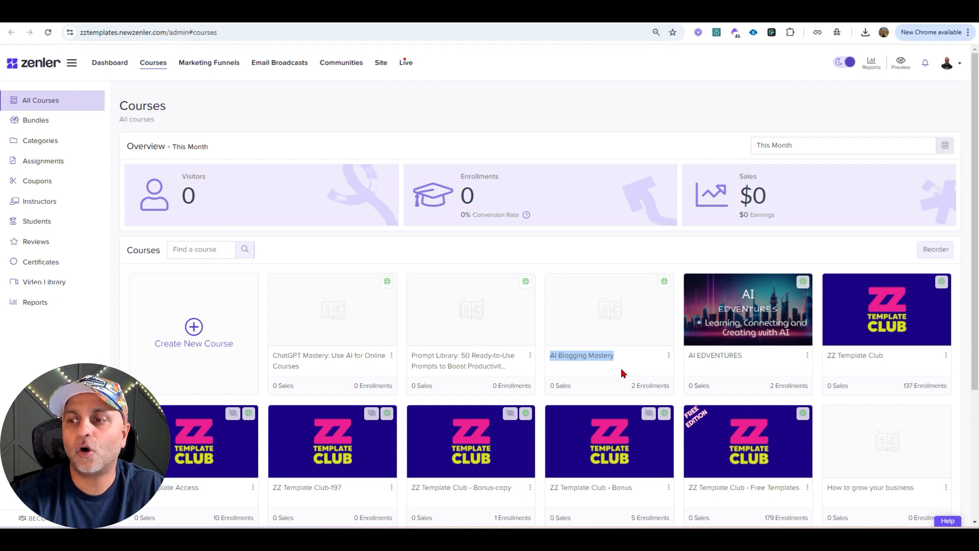
scroll(622, 374, down, 1)
drag(744, 305, 691, 306)
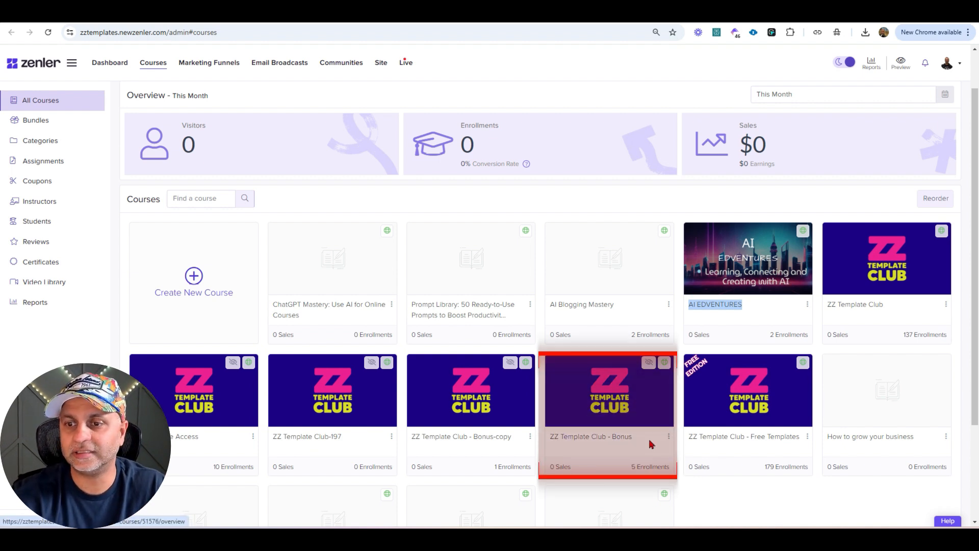
drag(643, 438, 550, 438)
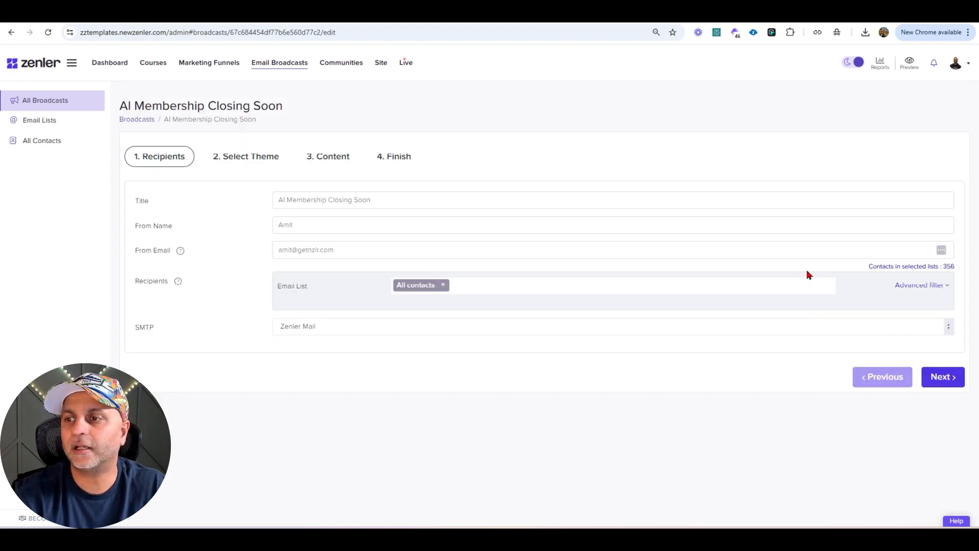
Add an advanced filter group named "Only those enrolled in a course" to the broadcast's recipients, matching All of its filters
click(921, 286)
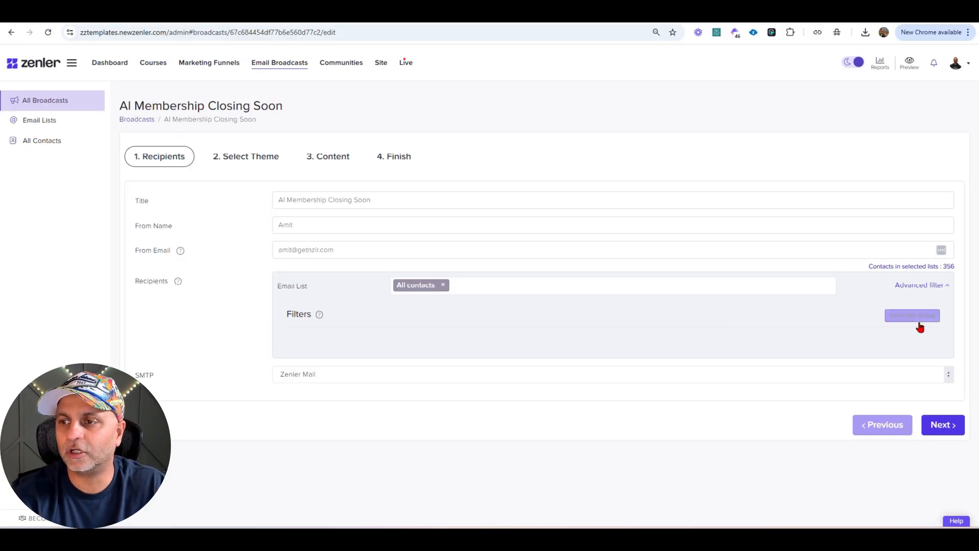
click(898, 345)
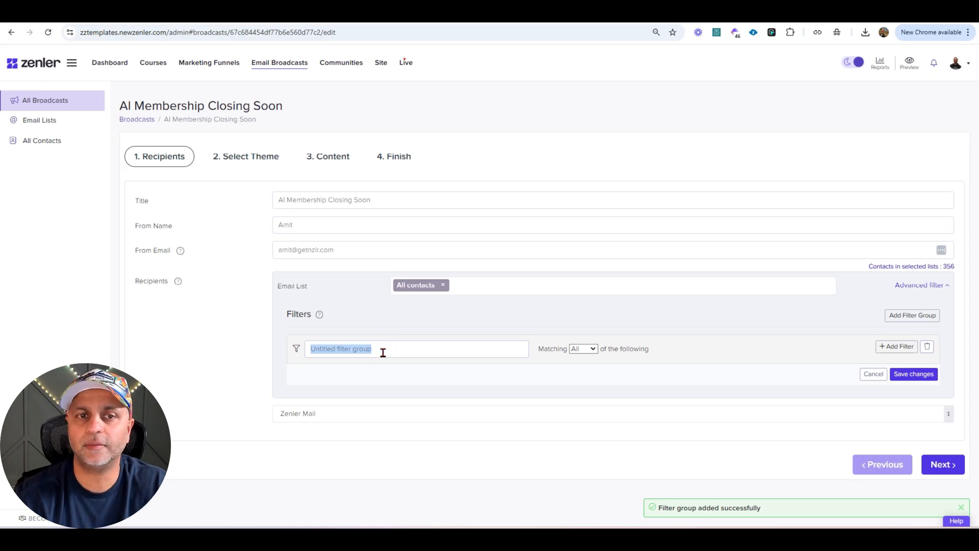
text(Only those enrolled in a course)
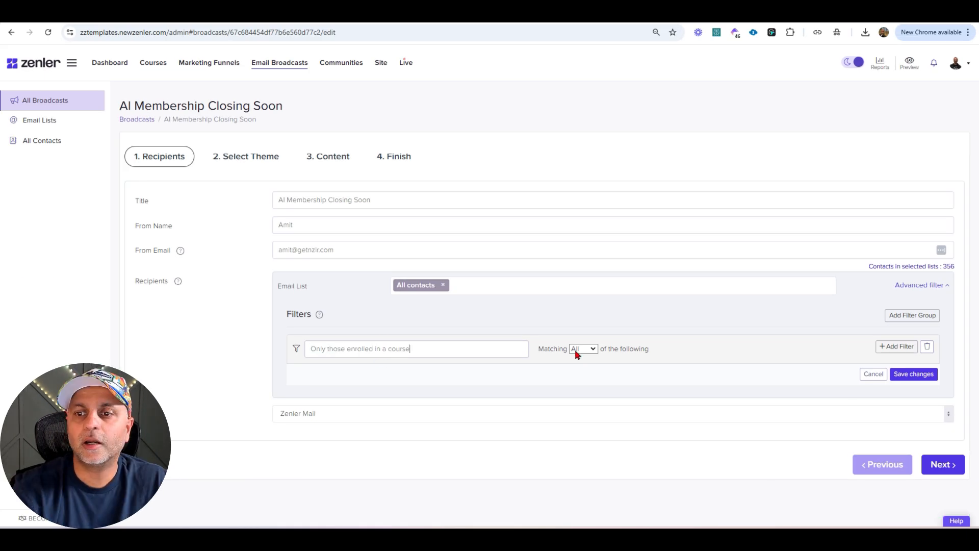
click(589, 352)
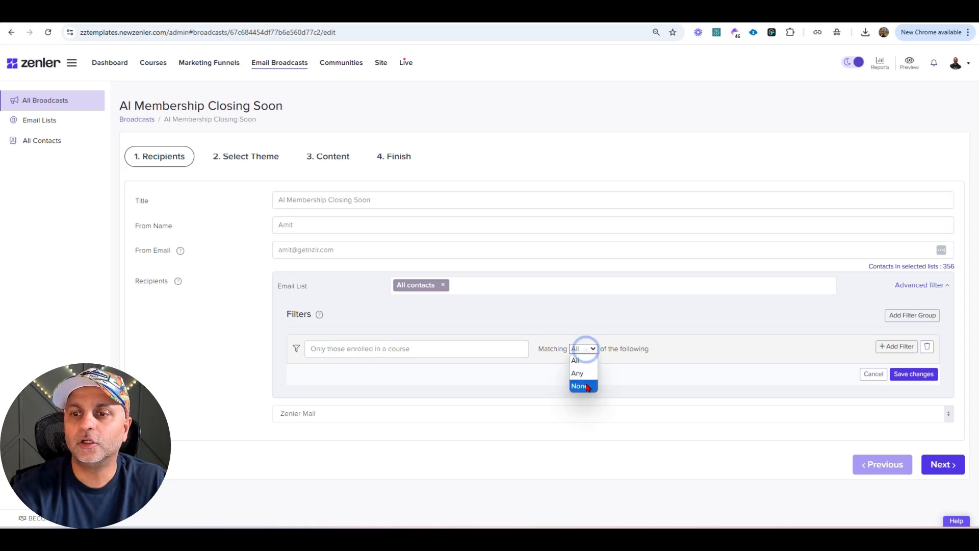
click(594, 347)
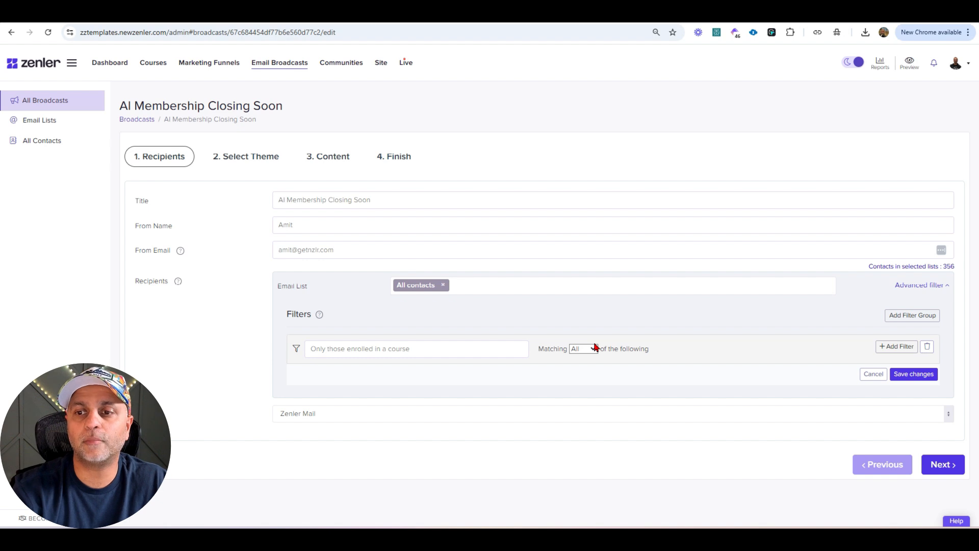
click(589, 351)
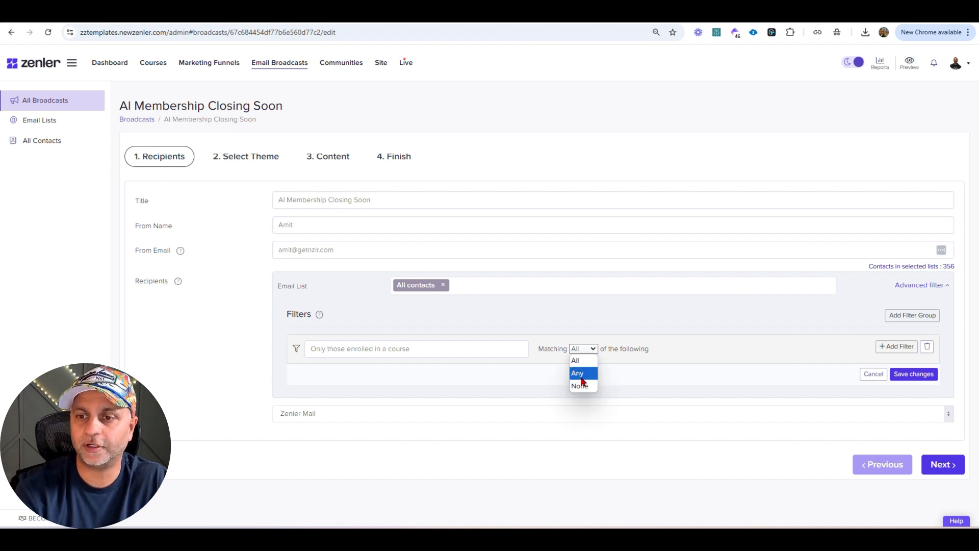
click(583, 361)
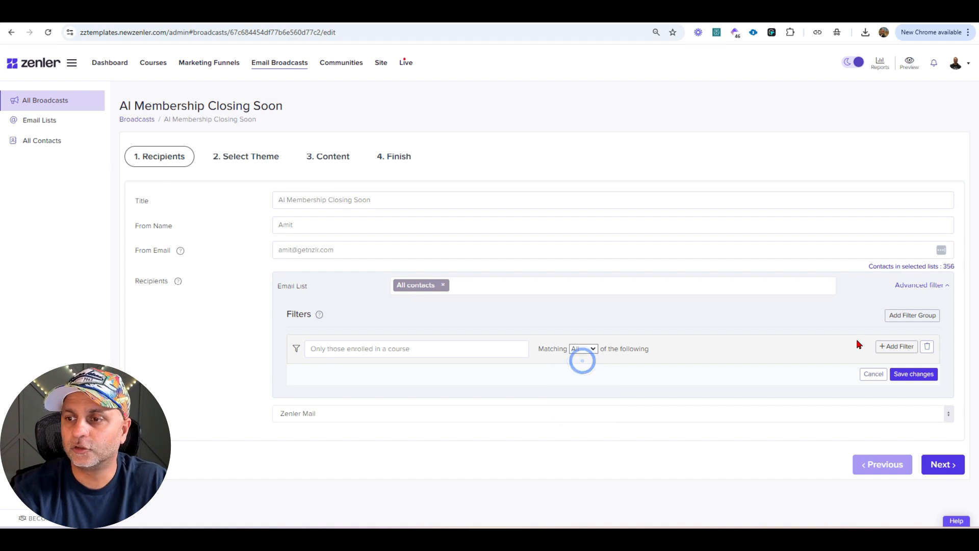
Add an "Enrolled in course" filter for AI EDVENTURES to the filter group and save the changes
click(888, 346)
click(388, 377)
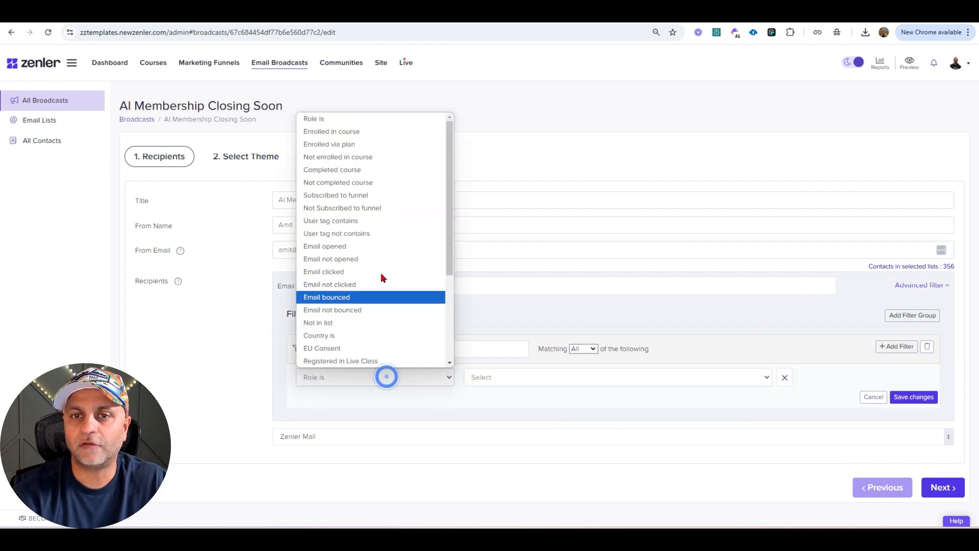
click(359, 134)
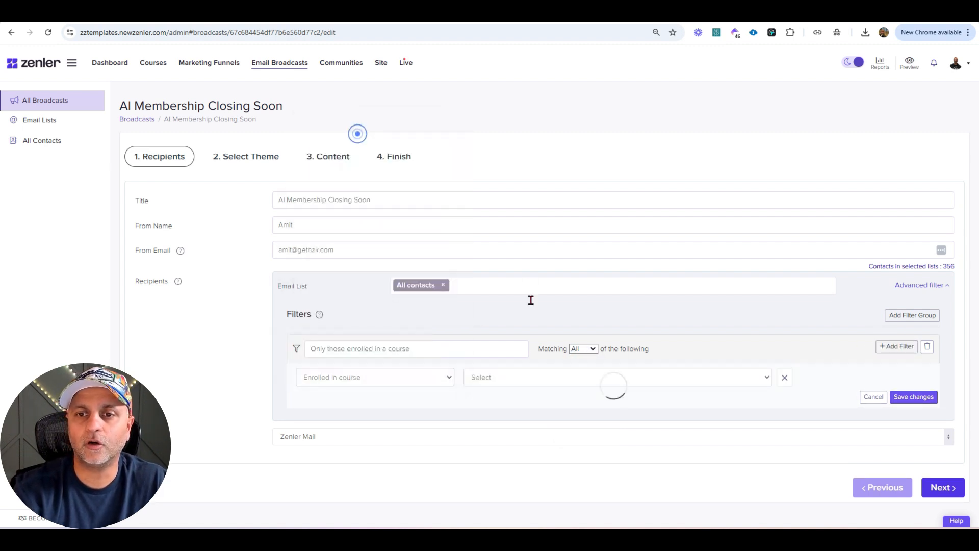
click(498, 376)
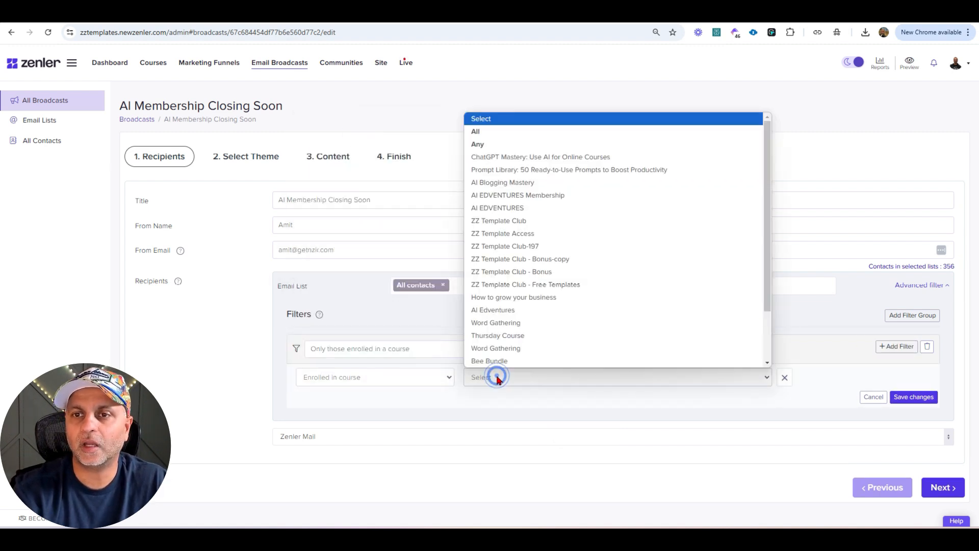
click(528, 208)
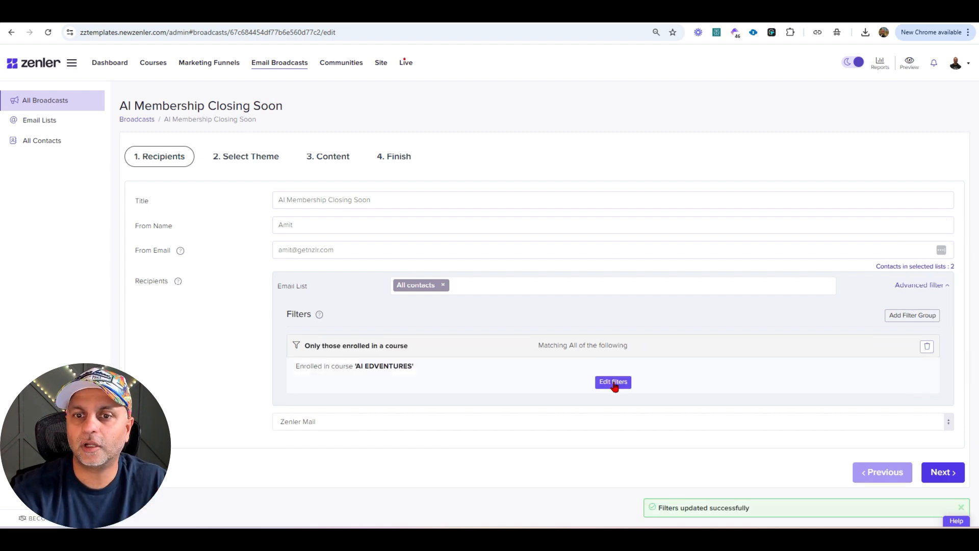
Edit the saved filter group and add a second "Enrolled in course" filter for AI Blogging Mastery
click(615, 382)
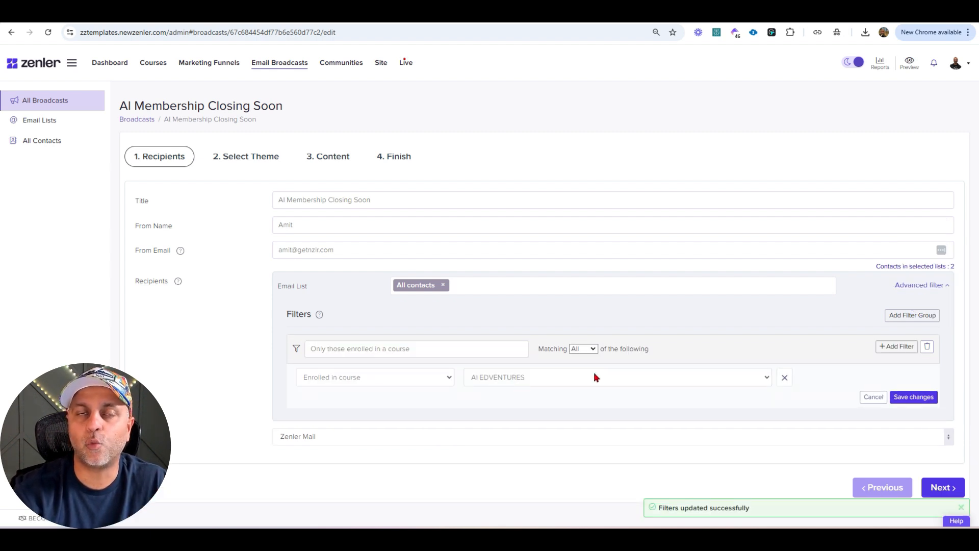
click(895, 349)
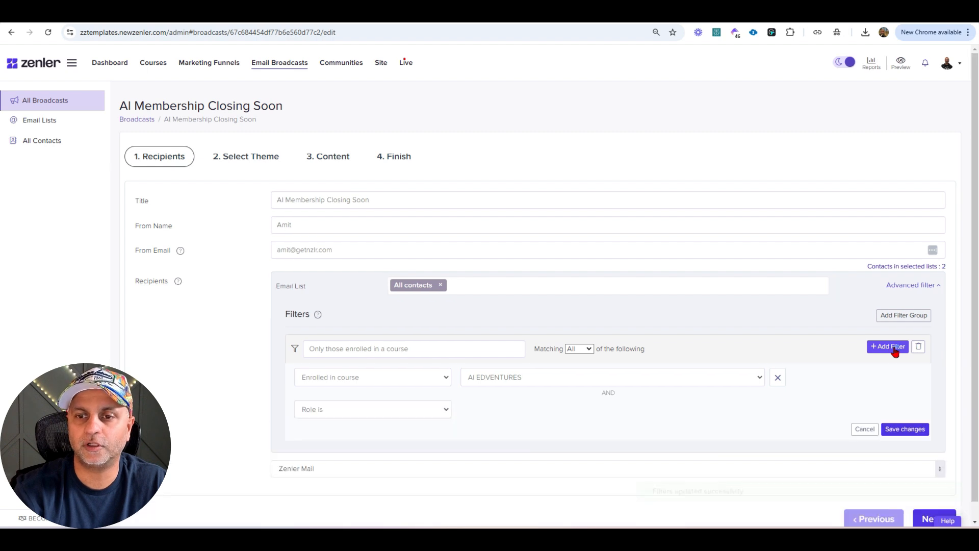
click(338, 410)
click(353, 164)
click(489, 409)
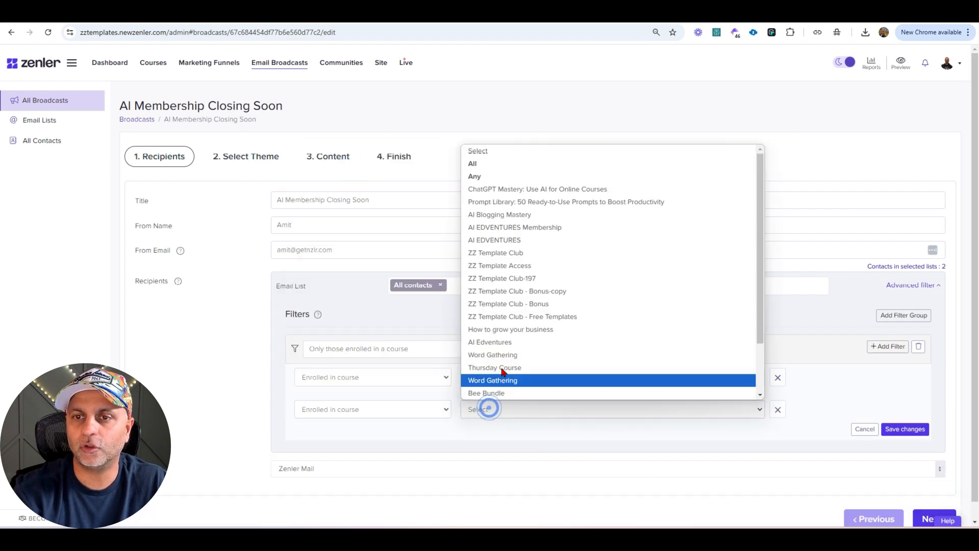
click(521, 214)
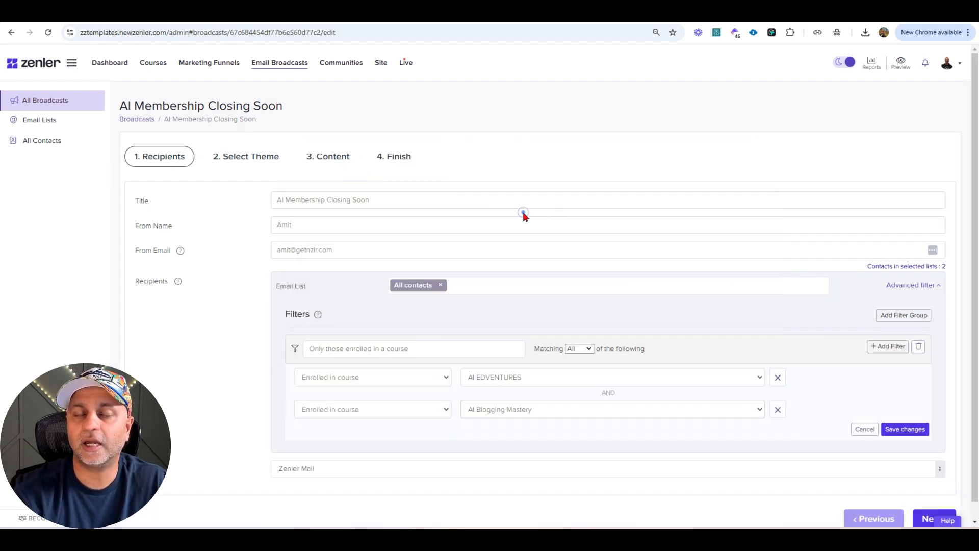
Add a third "Enrolled in course" filter for ZZ Template Club - Bonus to the group
click(889, 348)
click(335, 440)
click(352, 194)
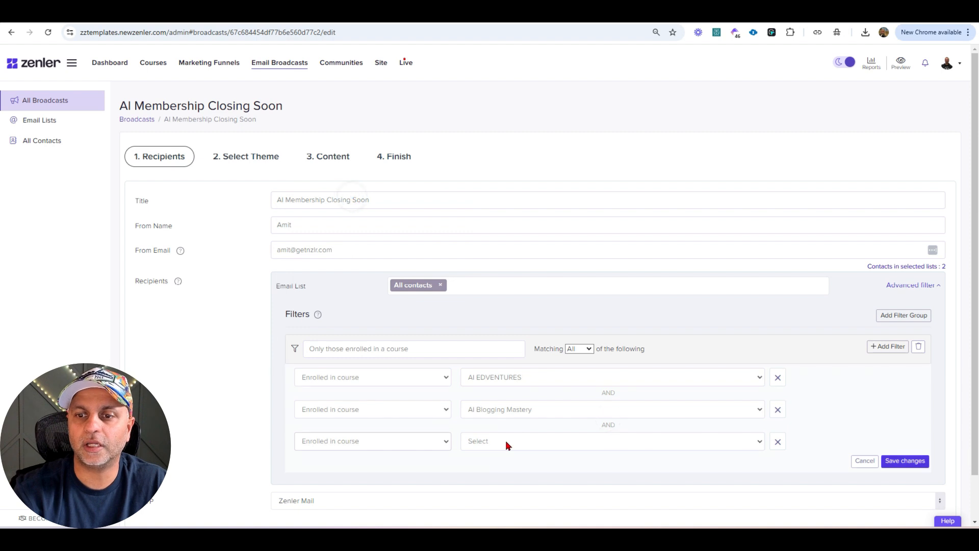
click(508, 442)
click(535, 338)
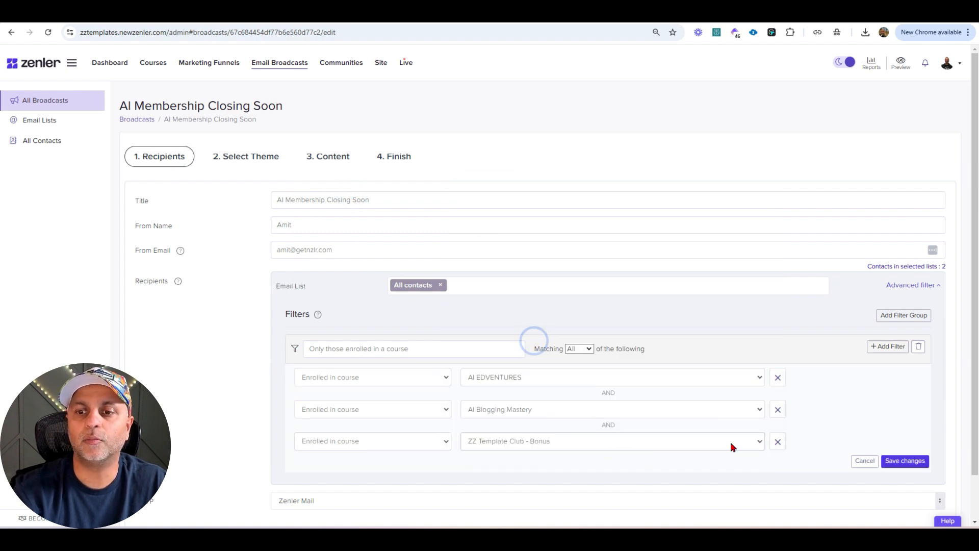
Review the AND conditions joining the three course filters and save the filter group's changes
drag(592, 394, 518, 426)
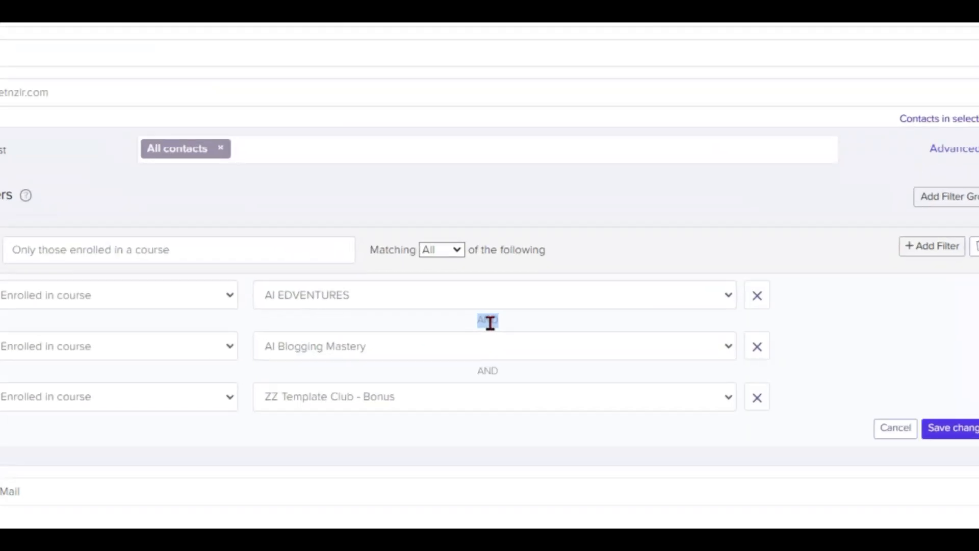
drag(513, 320, 481, 333)
drag(502, 372, 468, 373)
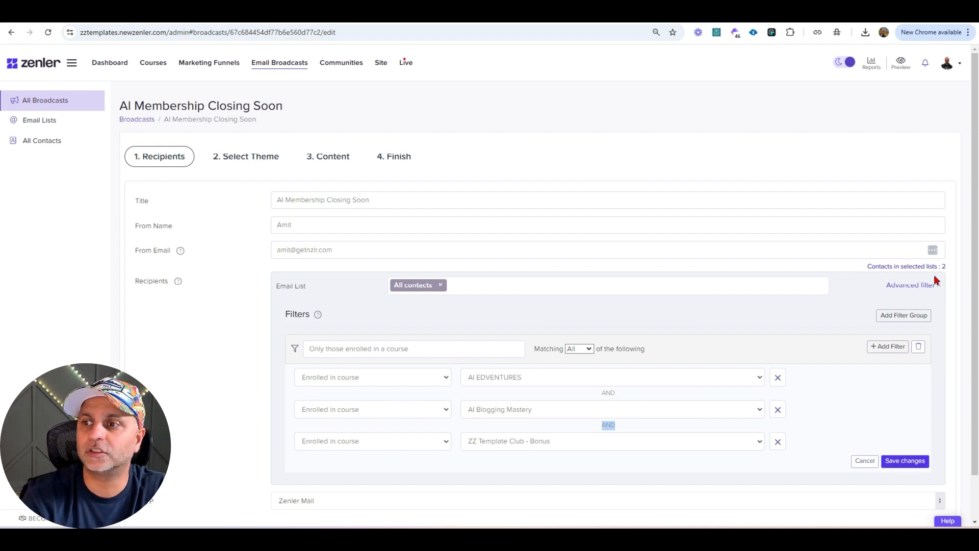
click(906, 460)
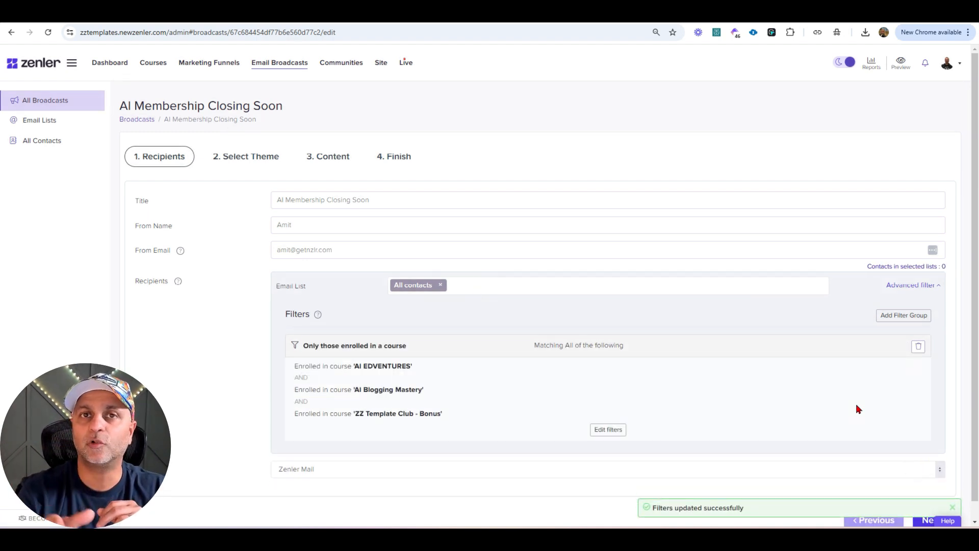
Edit the course-enrollment filter group, compare the All and Any matching options, set it to Any and save the changes
click(608, 429)
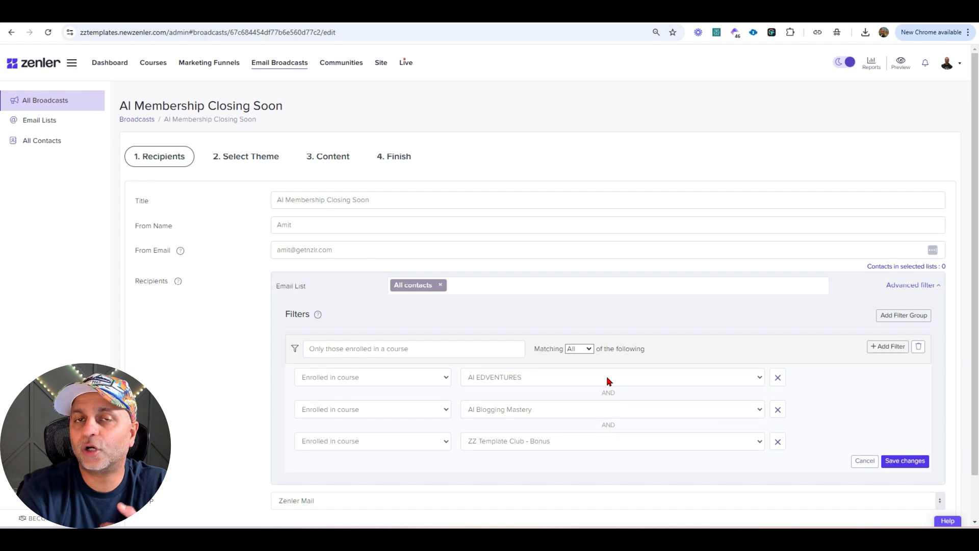
click(586, 352)
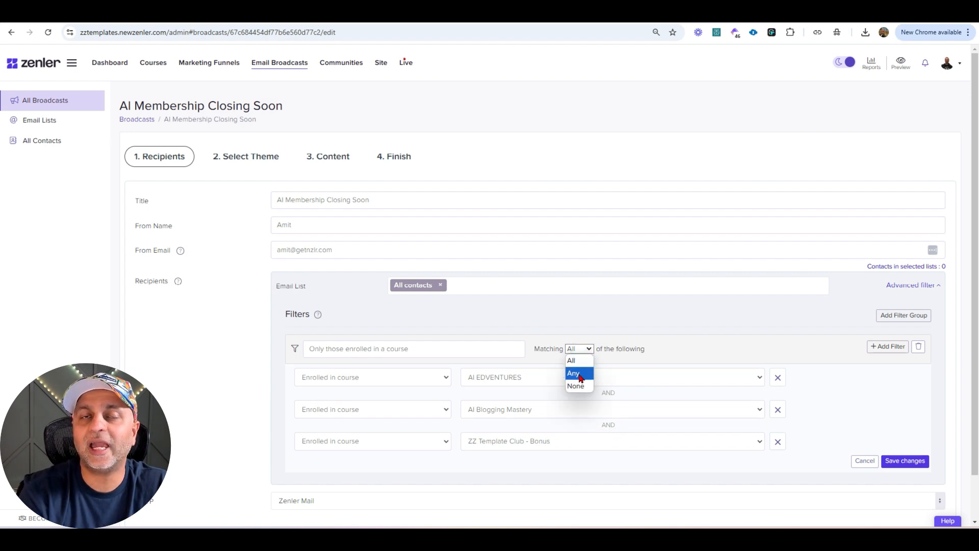
click(579, 372)
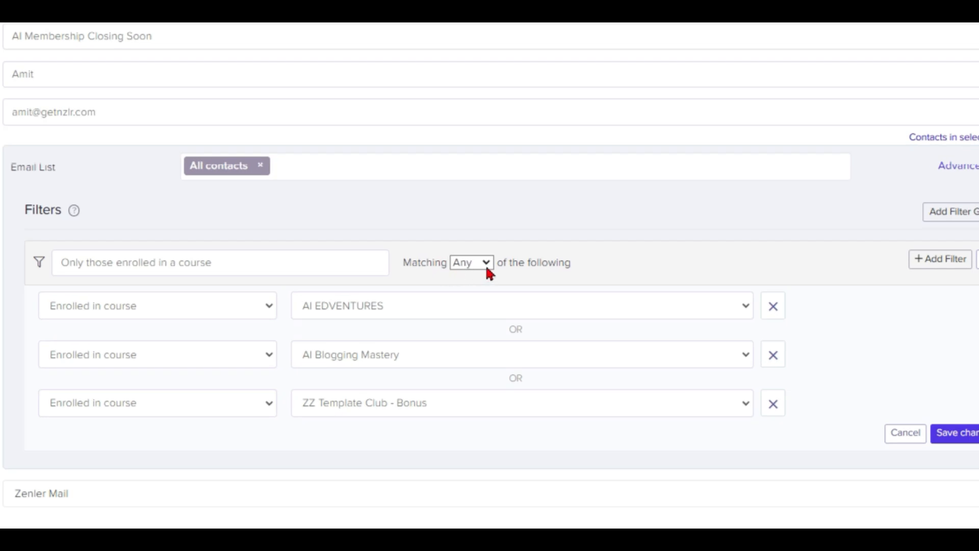
click(485, 265)
click(472, 300)
drag(499, 326, 544, 325)
drag(527, 376, 497, 379)
click(471, 263)
click(472, 260)
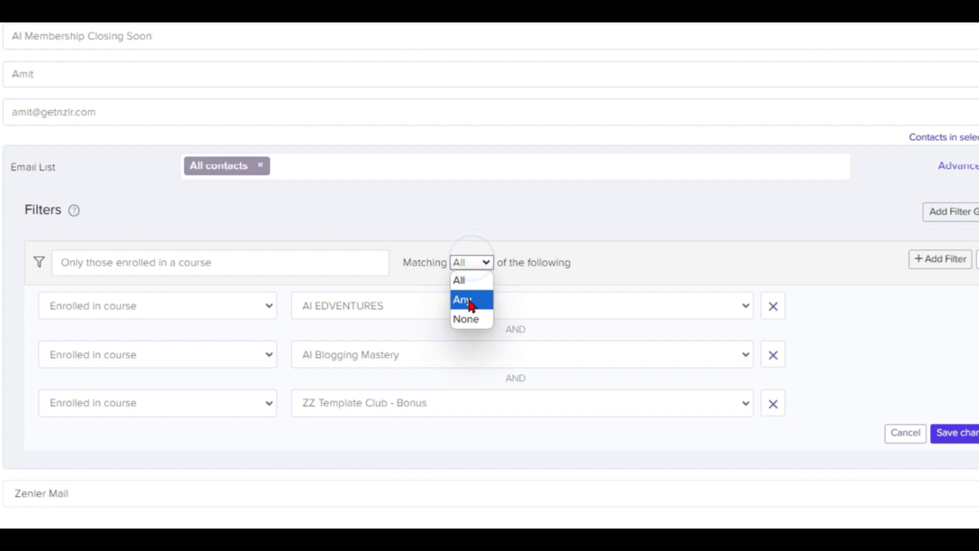
click(470, 301)
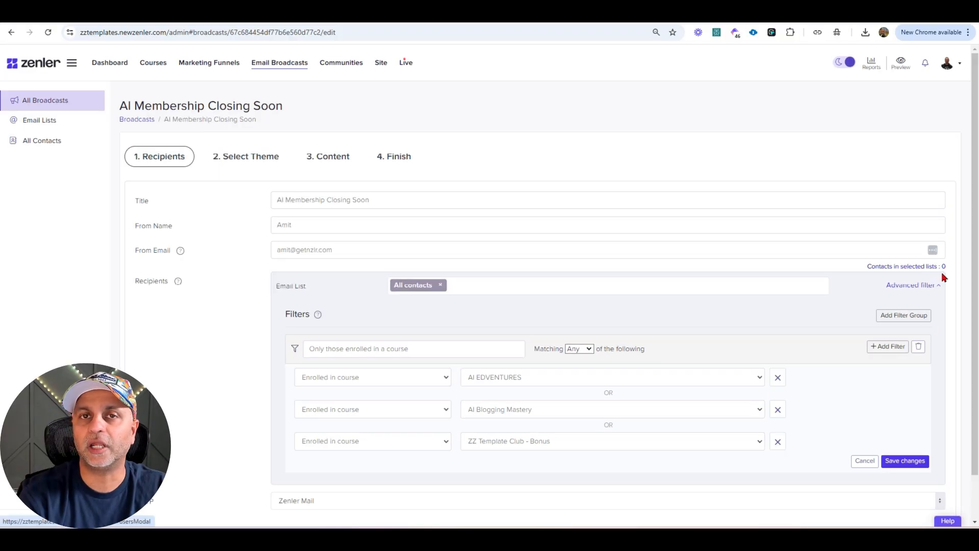
click(921, 466)
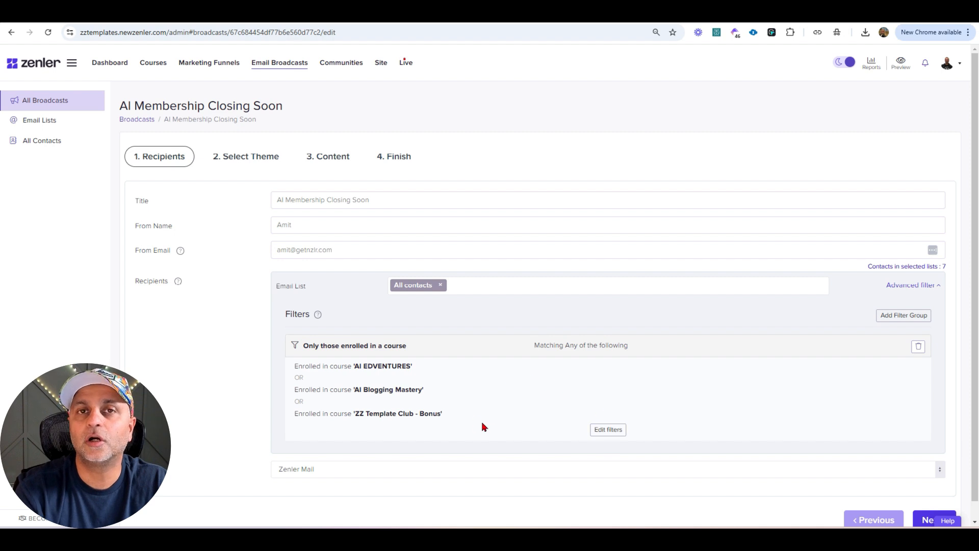
Add a second filter group with a "User tag contains" filter for aiwaitlist and save the changes
click(903, 315)
scroll(660, 390, down, 1)
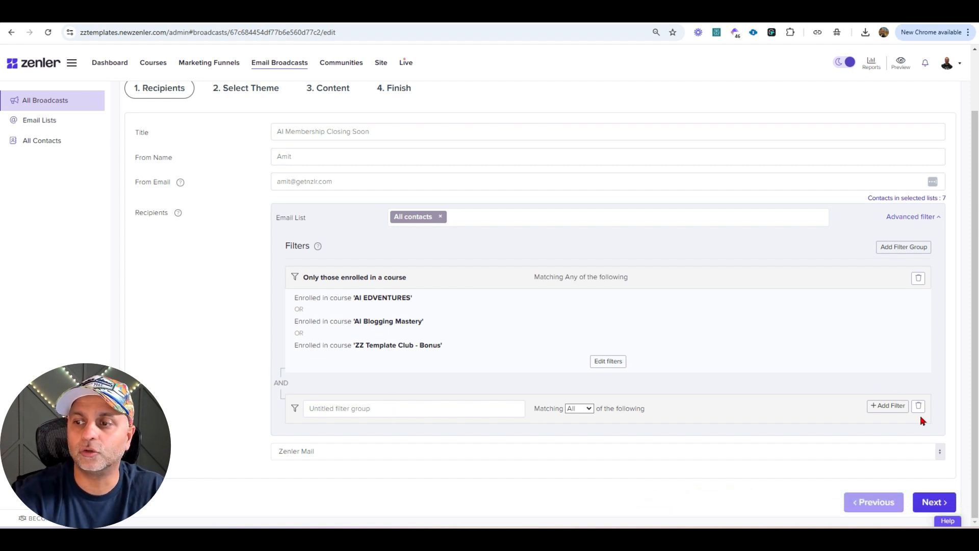
click(886, 405)
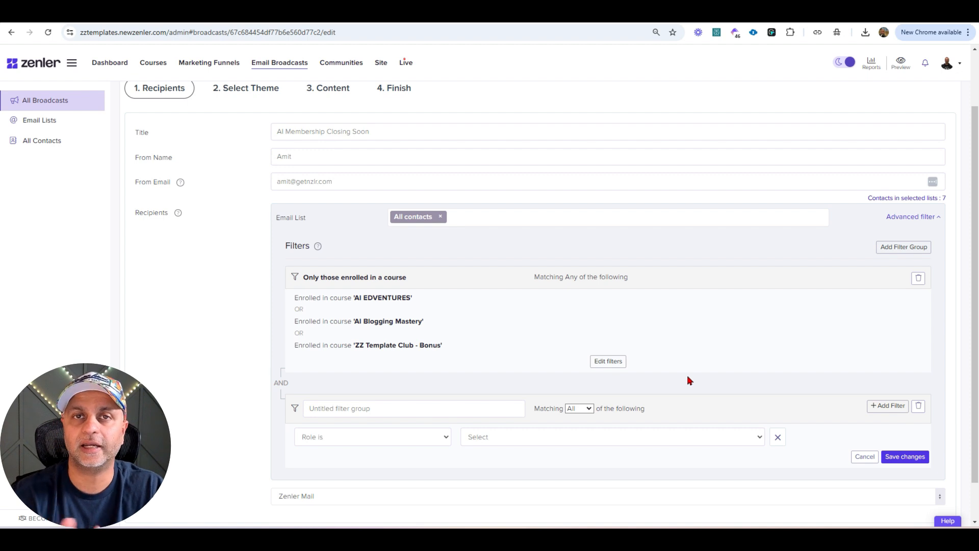
click(376, 440)
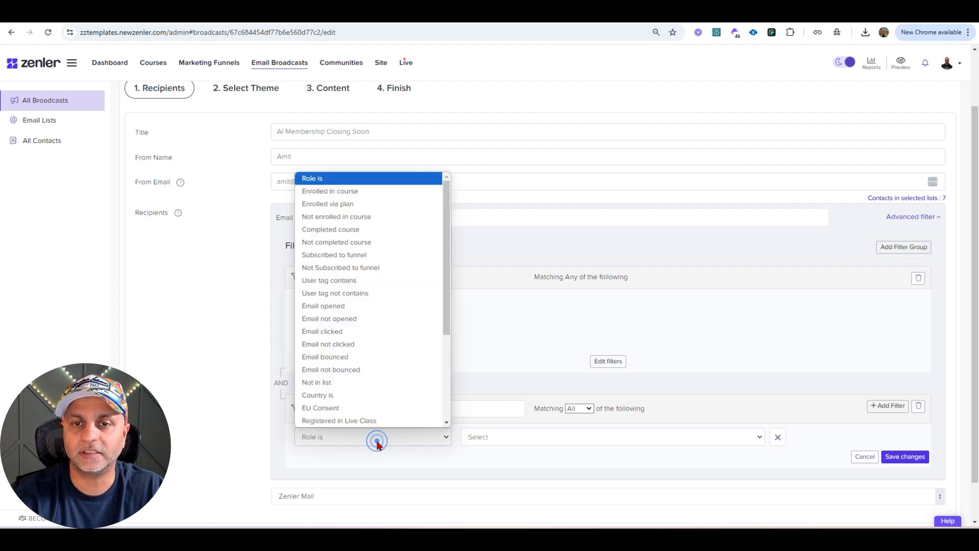
click(355, 278)
click(501, 439)
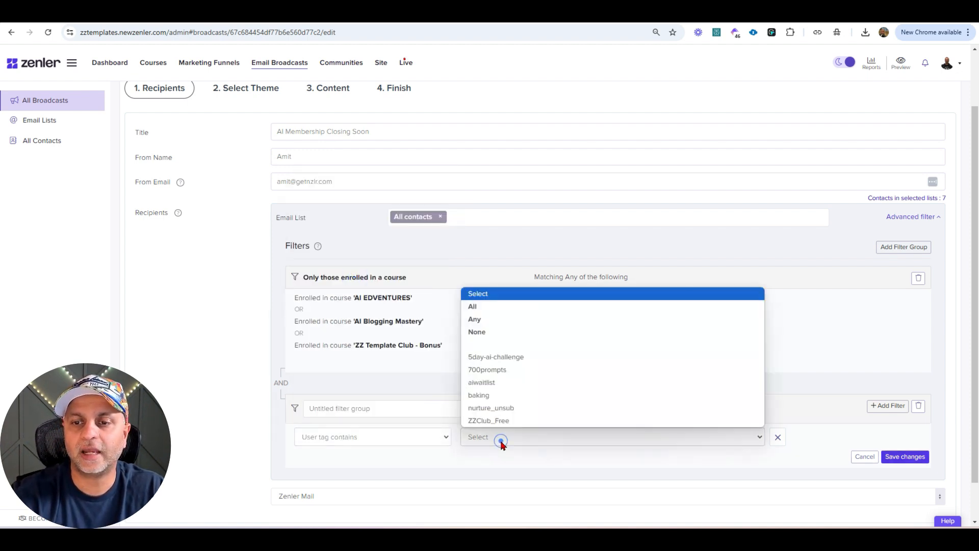
click(499, 355)
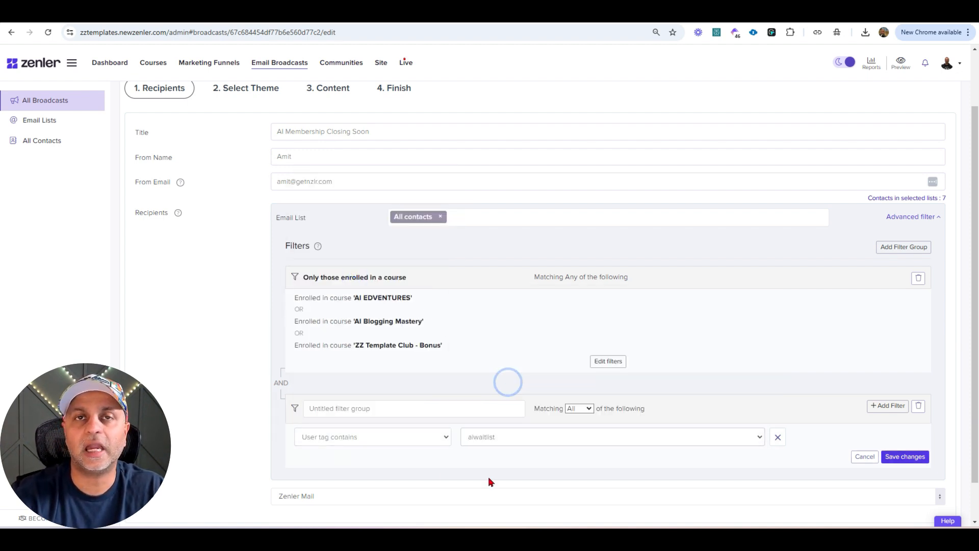
click(905, 457)
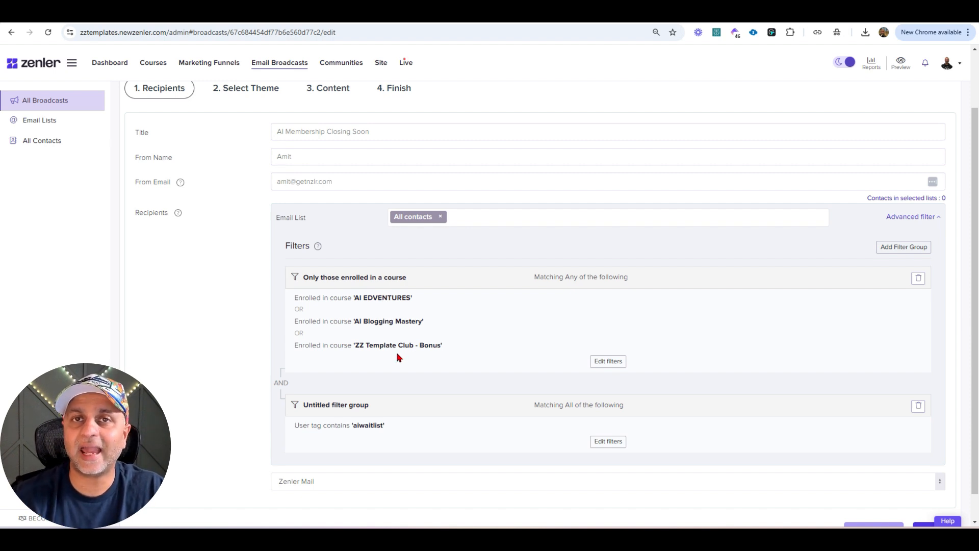
drag(388, 428, 354, 433)
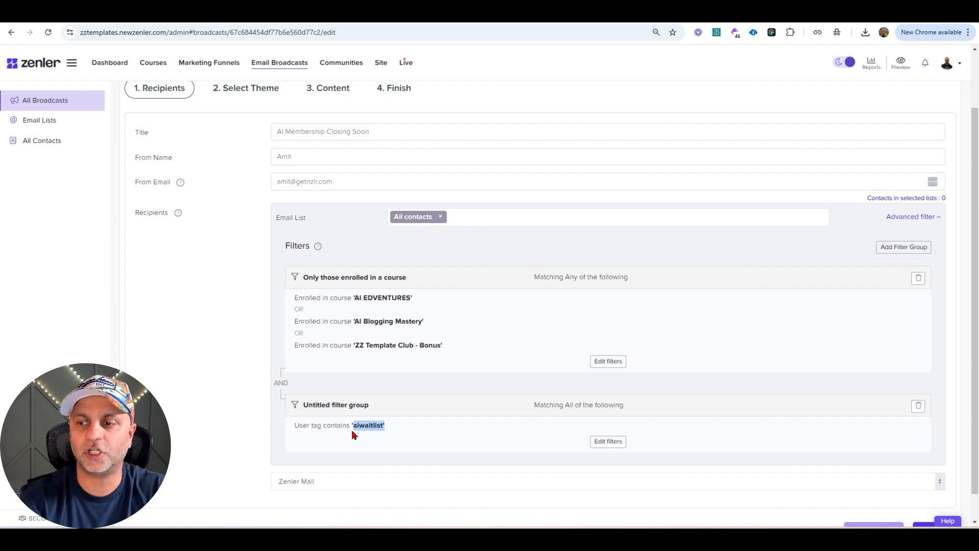
Delete the untitled filter group, add a "User tag contains" aiwaitlist filter to the course-enrollment group instead, and save
click(919, 408)
click(605, 412)
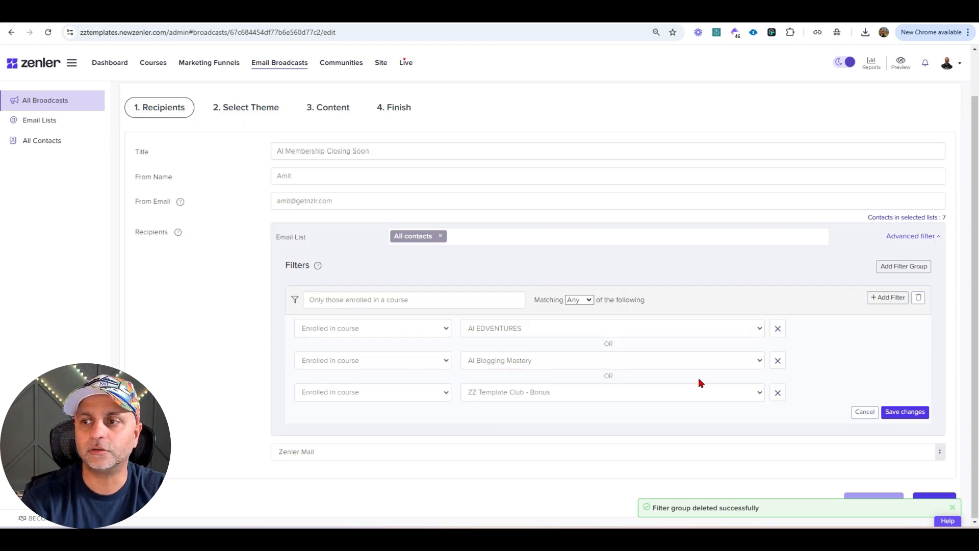
click(888, 298)
click(422, 424)
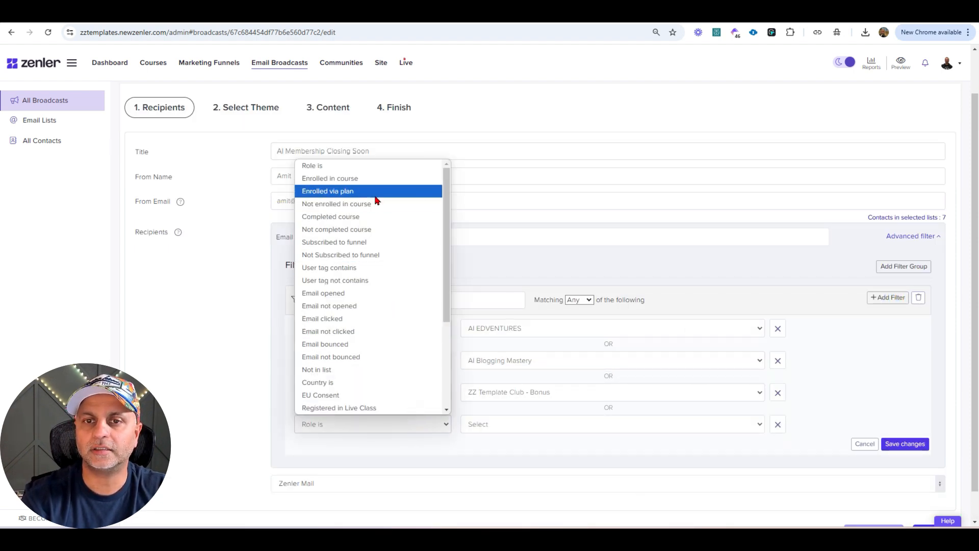
click(359, 268)
click(616, 426)
click(533, 374)
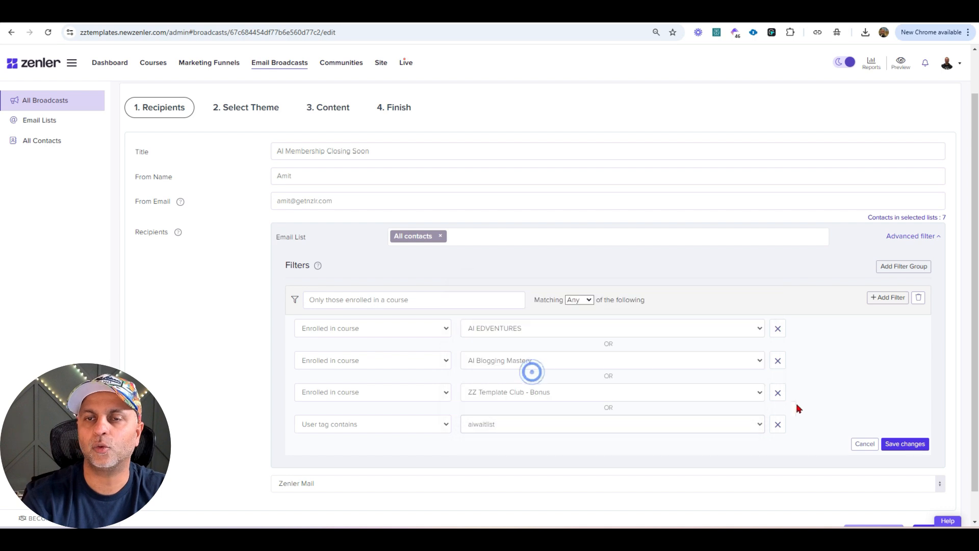
click(907, 444)
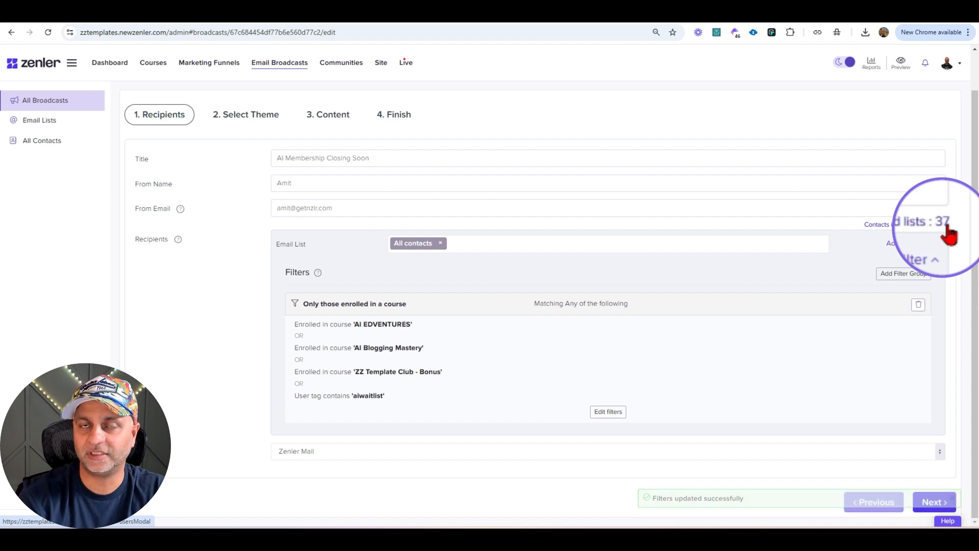
Edit the saved group, change its user tag filter to "Enrolled via plan" and view the selectable plans
click(608, 412)
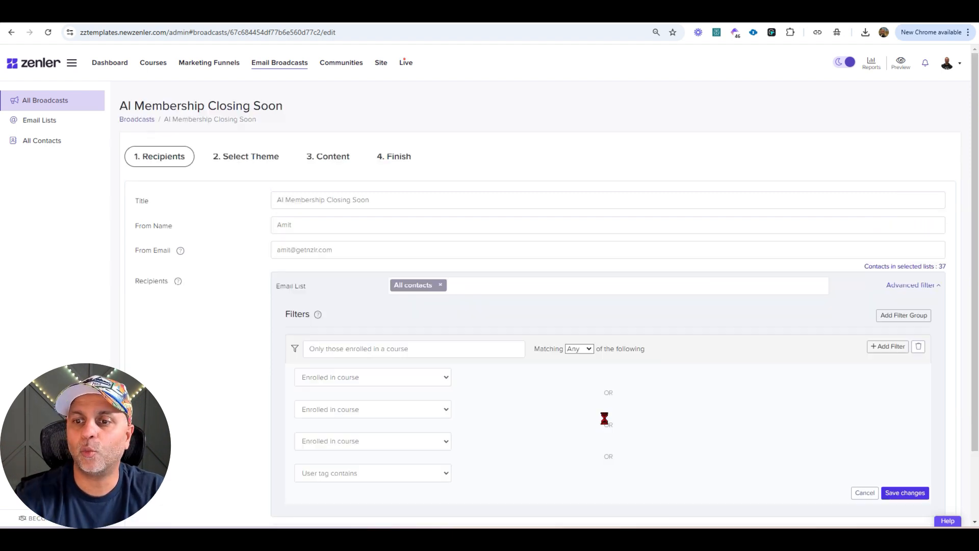
scroll(522, 371, down, 1)
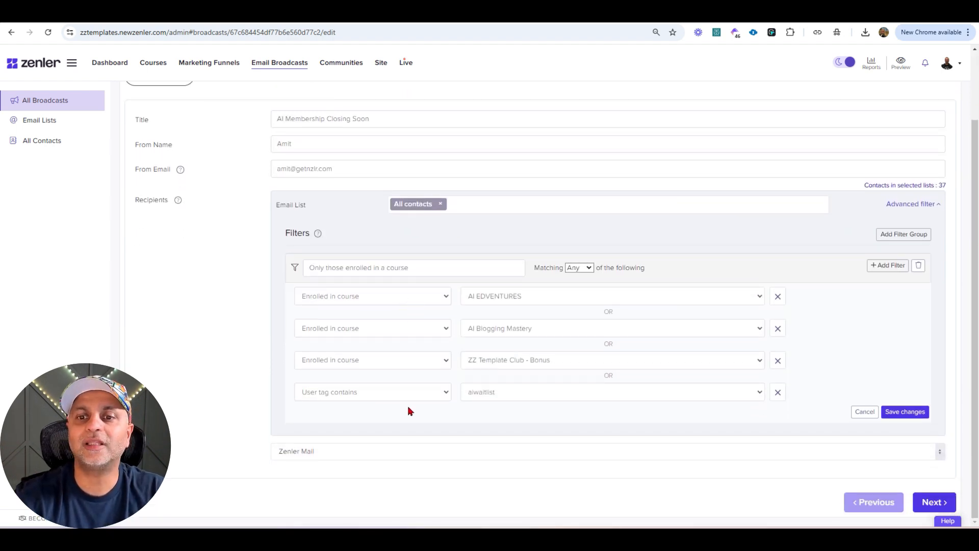
click(419, 396)
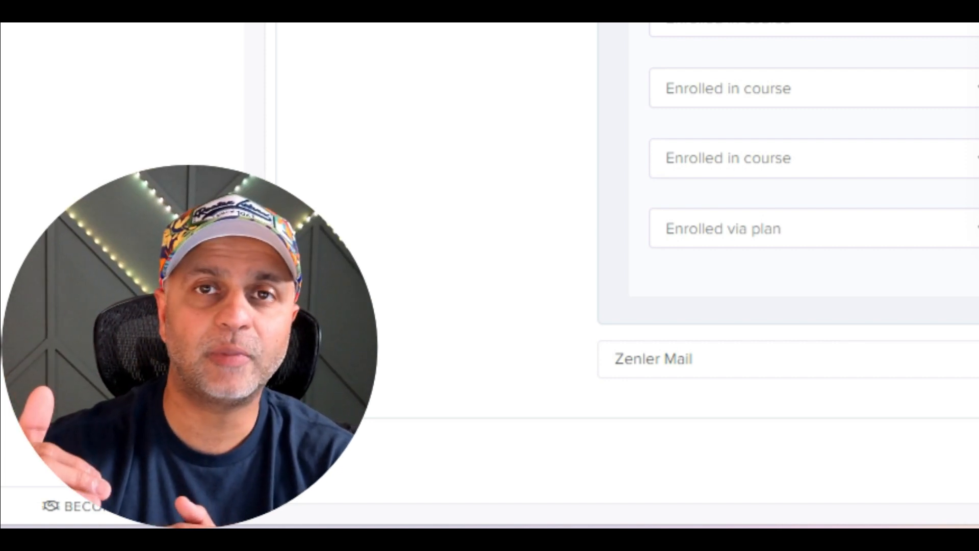
click(942, 289)
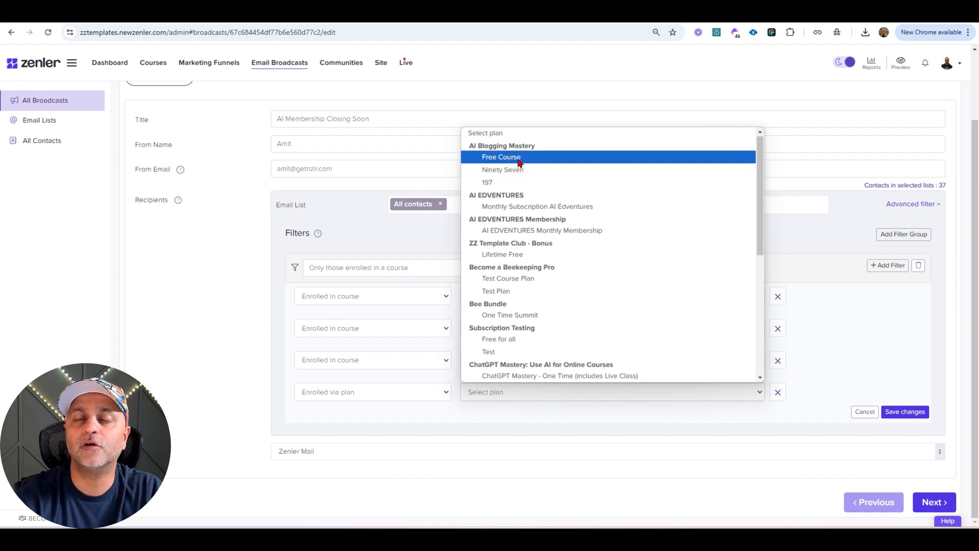
Change the fourth filter to "Completed course" for ChatGPT Mastery: Use AI for Online Courses
click(429, 395)
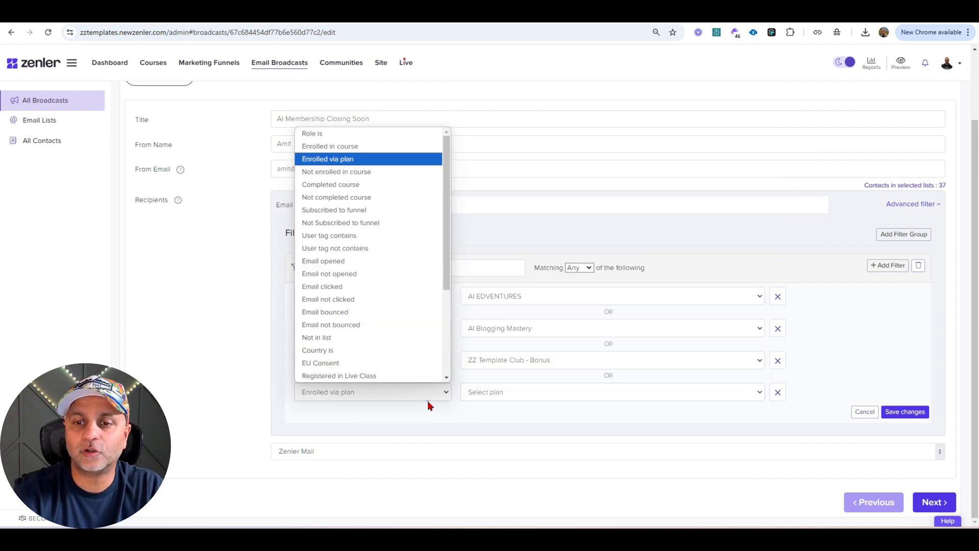
click(352, 183)
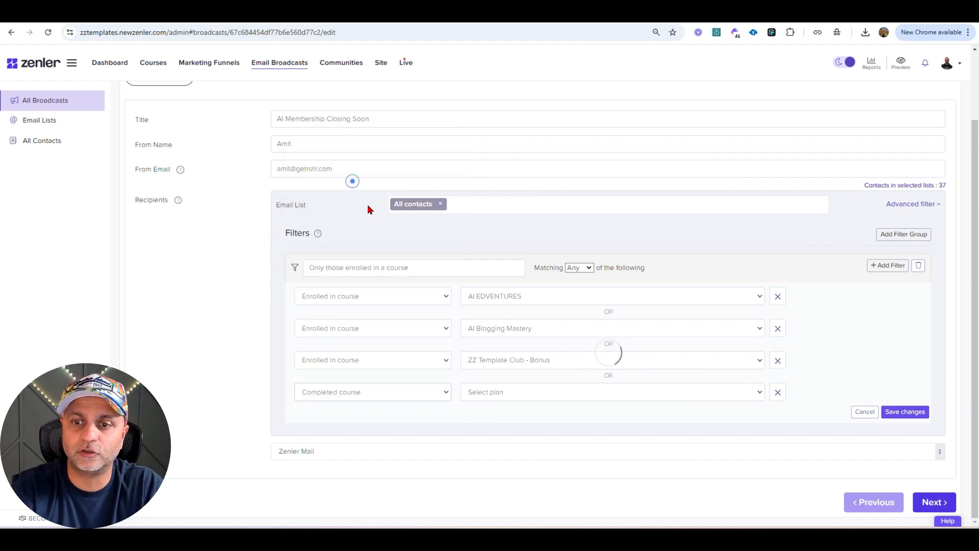
click(514, 403)
click(515, 170)
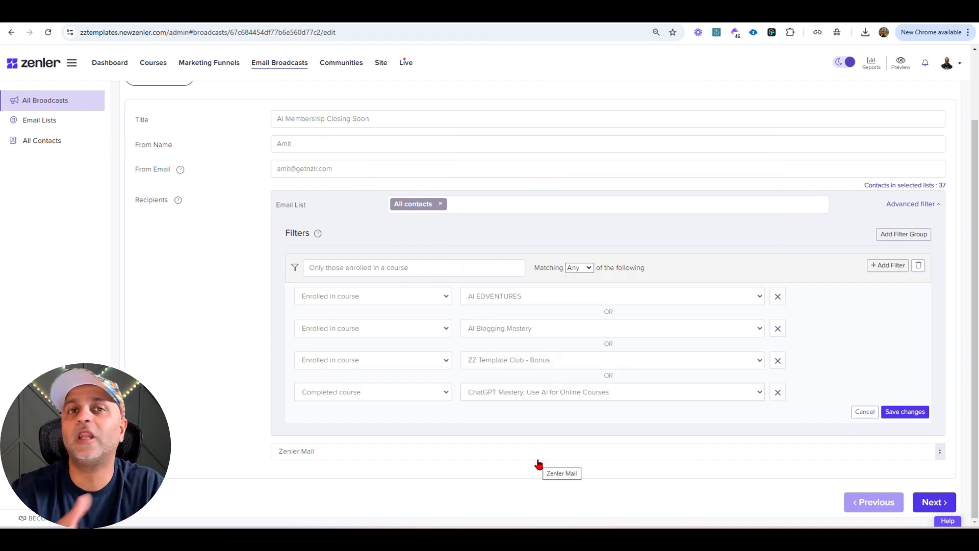
Examine the other available filter conditions, from email activity and webinars through to custom fields, without choosing one
click(372, 391)
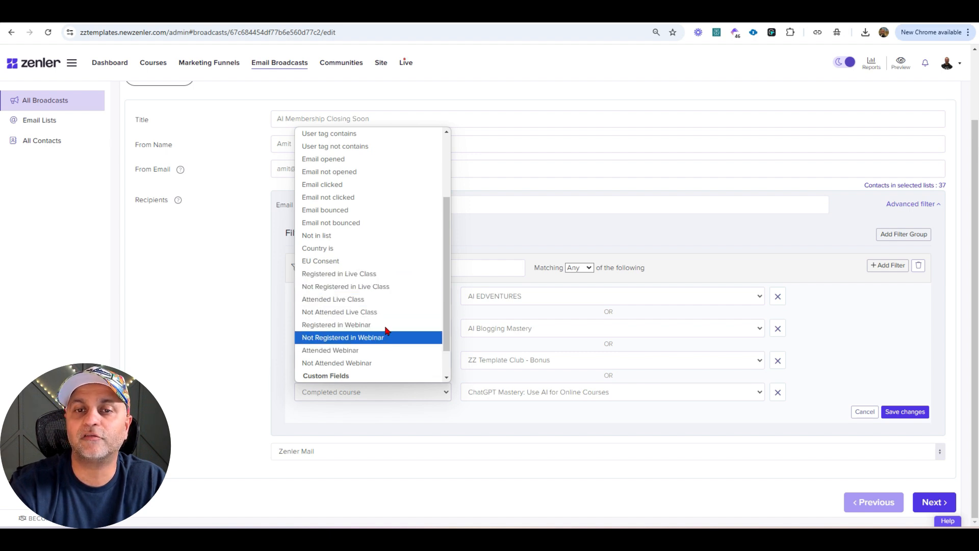
scroll(385, 315, down, 1)
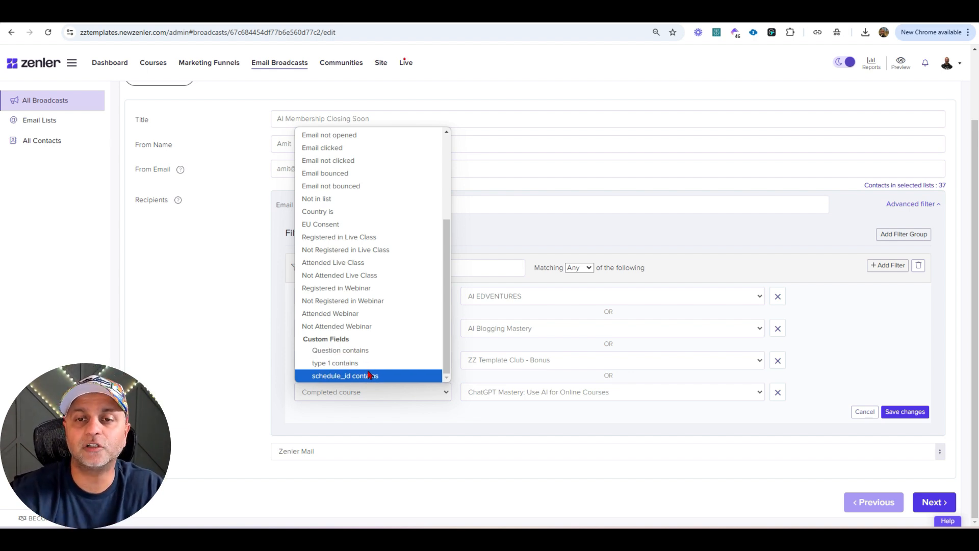
click(497, 243)
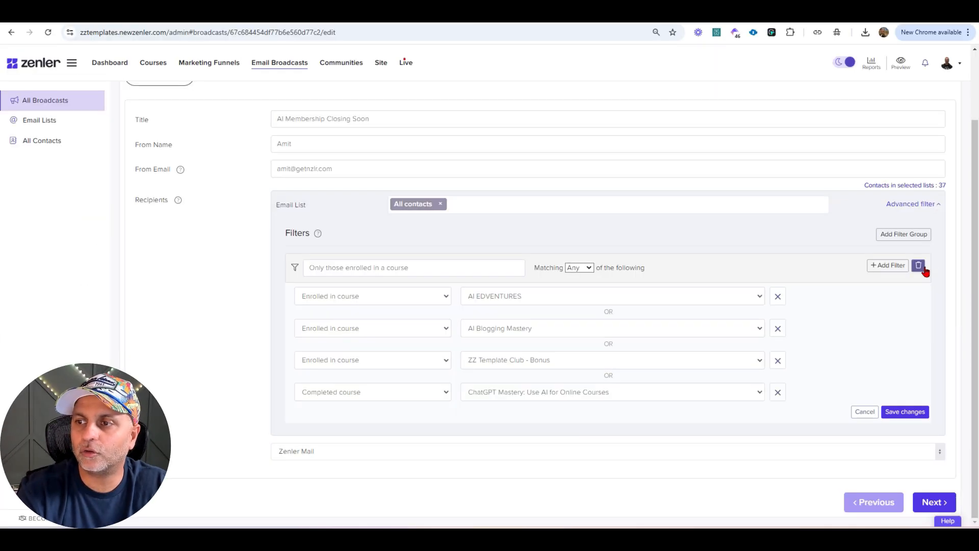
Delete the course-enrollment filter group and continue the broadcast to theme selection
click(920, 267)
key(Return)
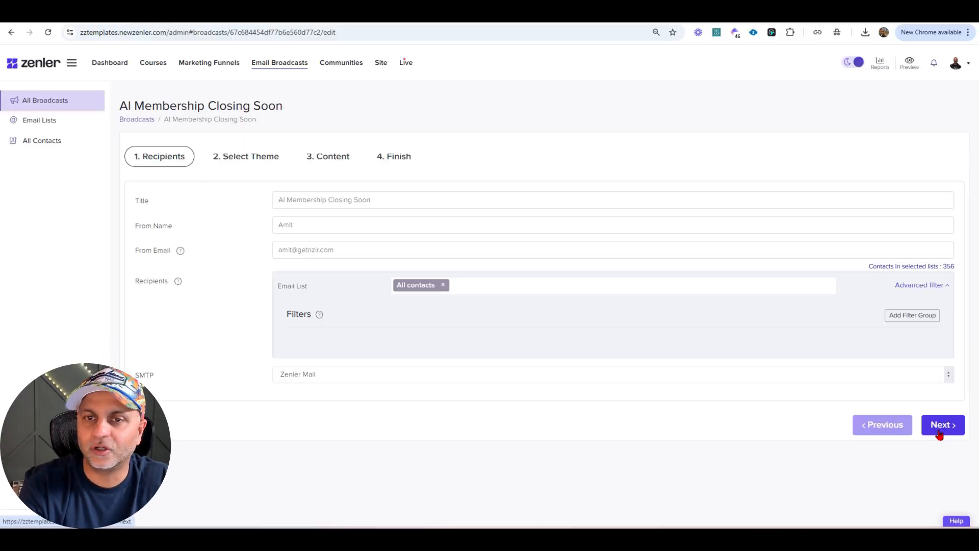
click(940, 433)
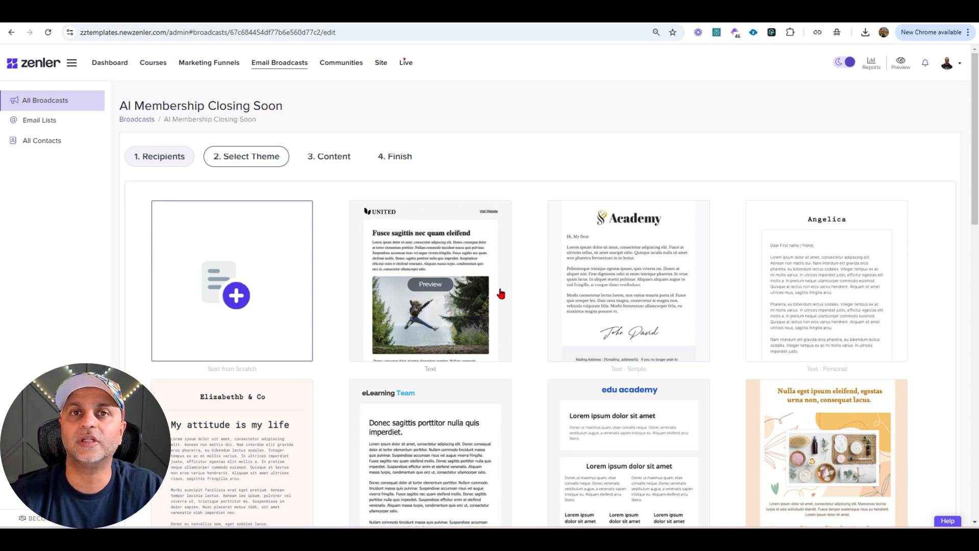
Browse the gallery of email themes through to its last templates
scroll(546, 256, down, 4)
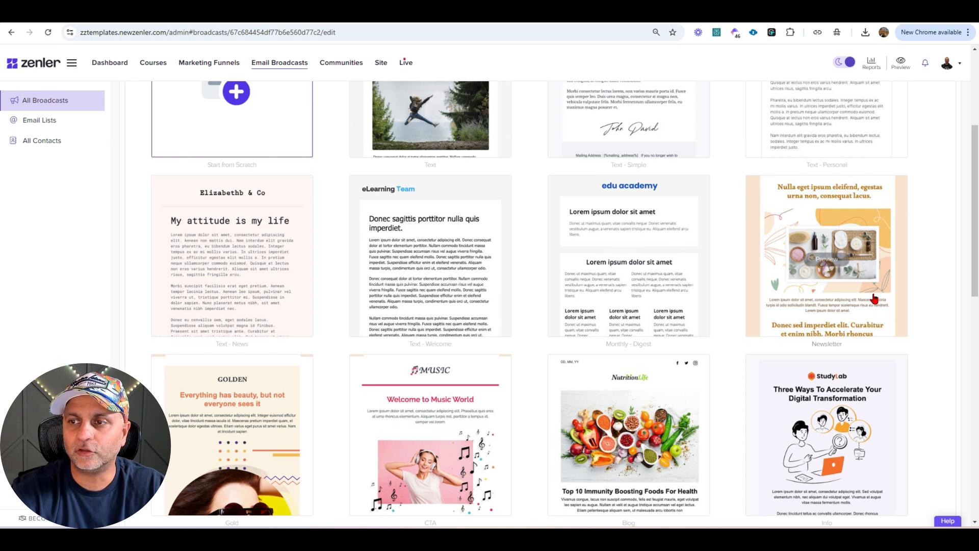
scroll(876, 294, down, 4)
scroll(876, 293, down, 3)
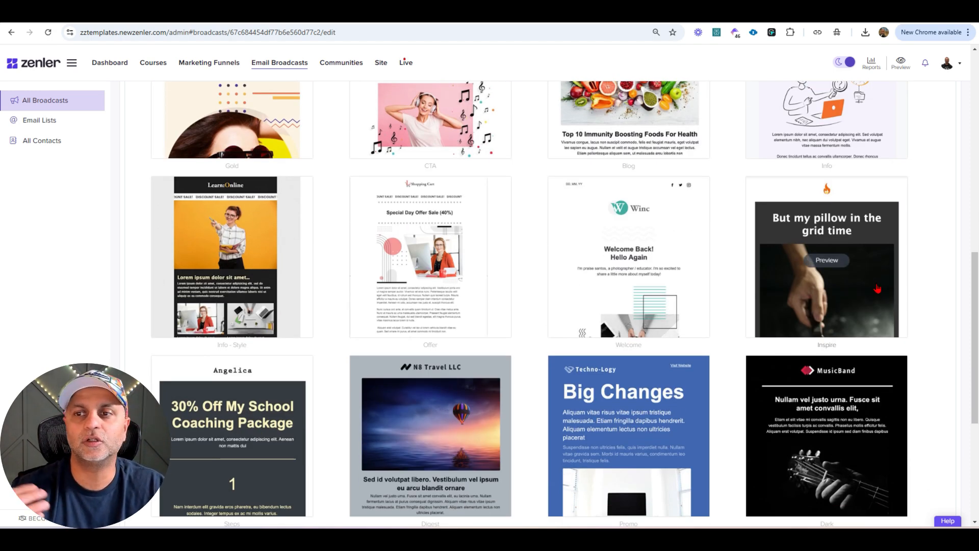
scroll(782, 328, down, 5)
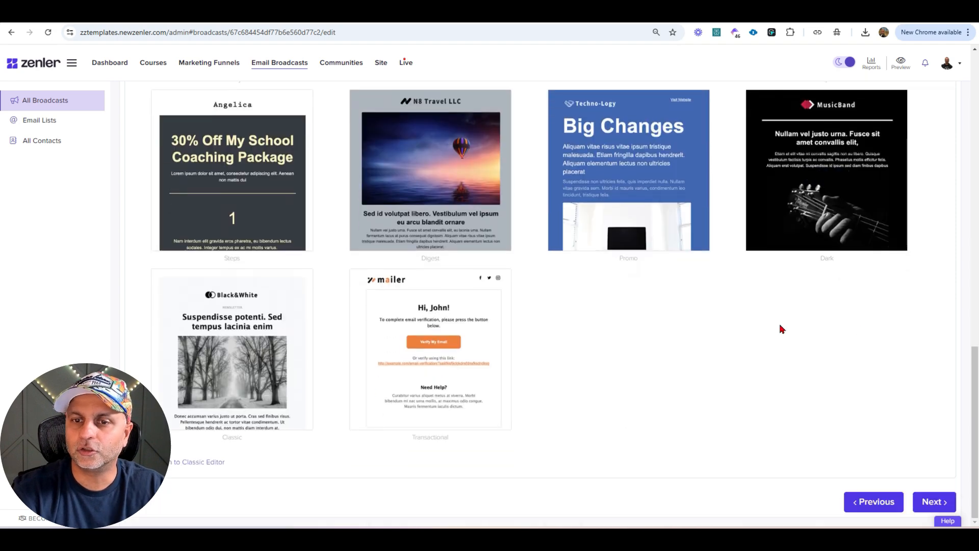
Choose the Info email theme for the broadcast and continue to the content stage
scroll(670, 407, up, 9)
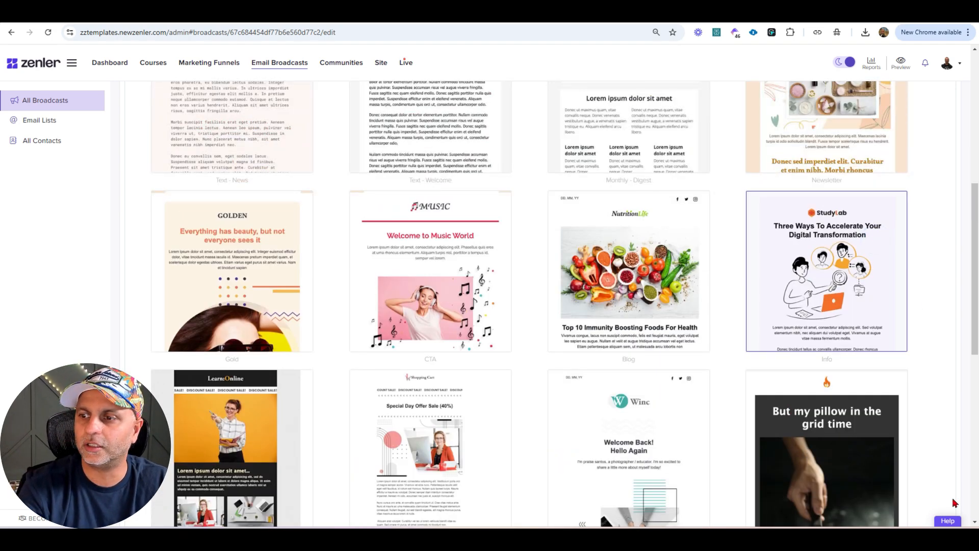
scroll(947, 294, down, 9)
click(934, 502)
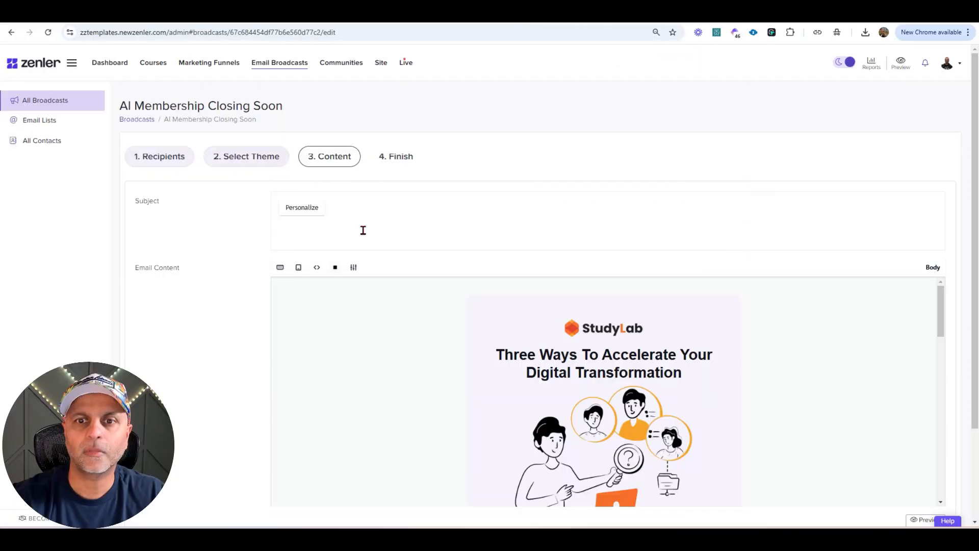
Write the subject as the first_name personalization tag followed by ", the AI Membership is closing soon...."
click(364, 230)
click(309, 208)
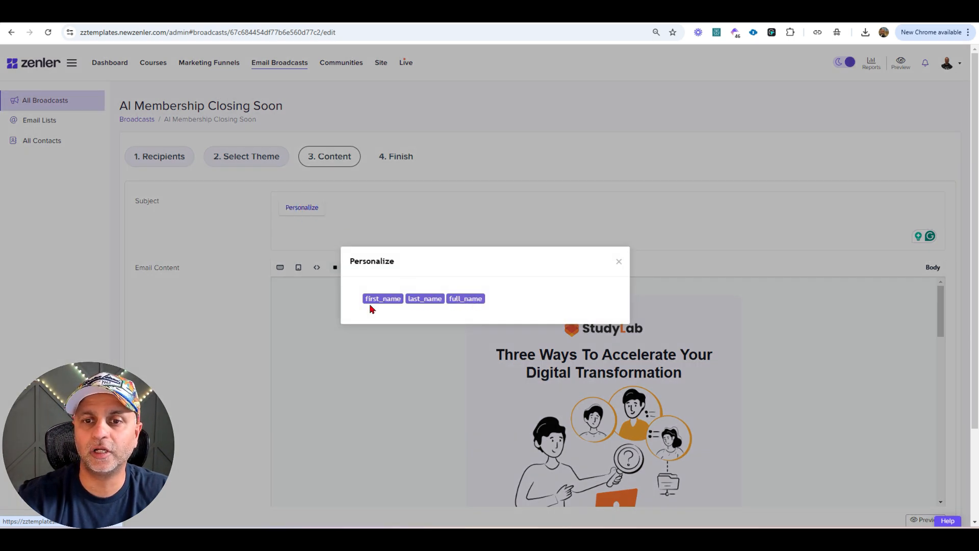
click(383, 299)
click(379, 235)
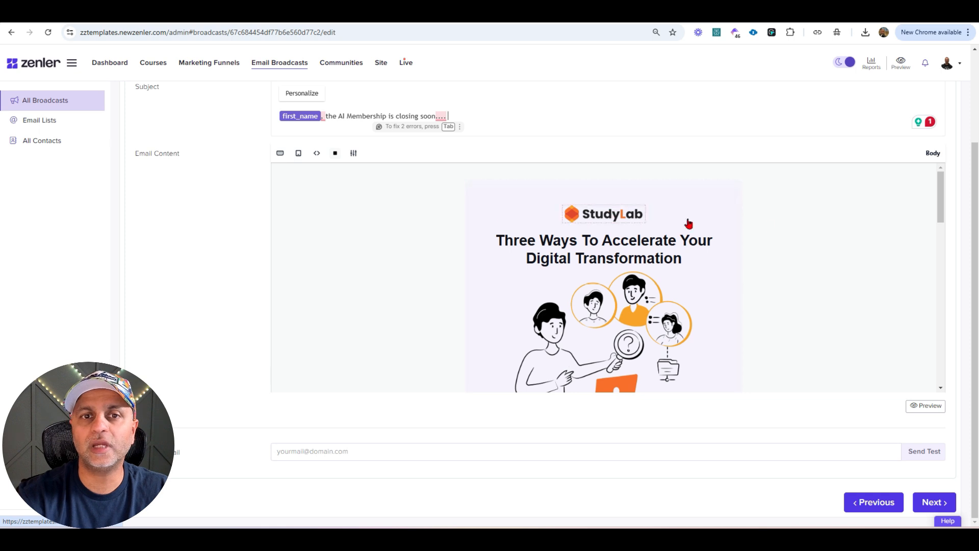
Delete the StudyLab logo image above the heading of the email template
scroll(652, 254, down, 6)
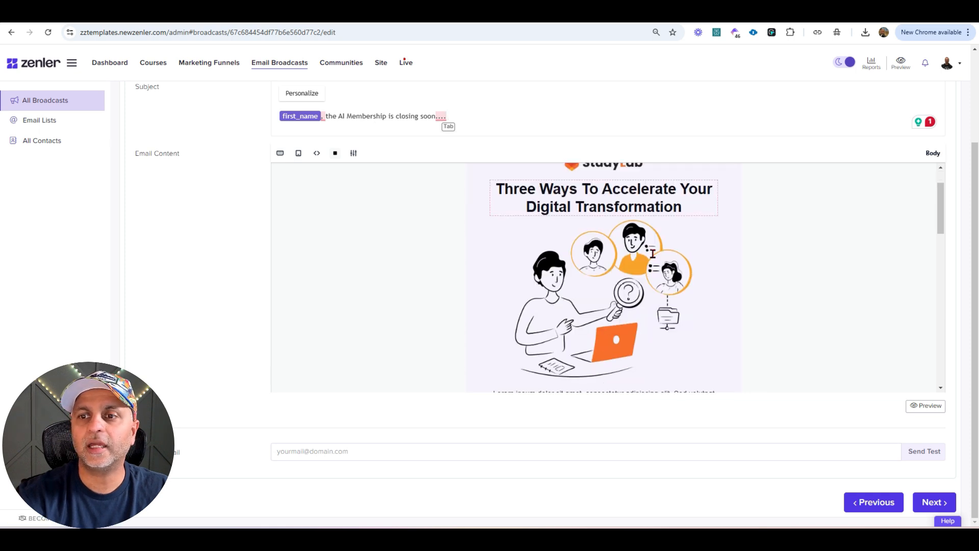
scroll(645, 308, up, 6)
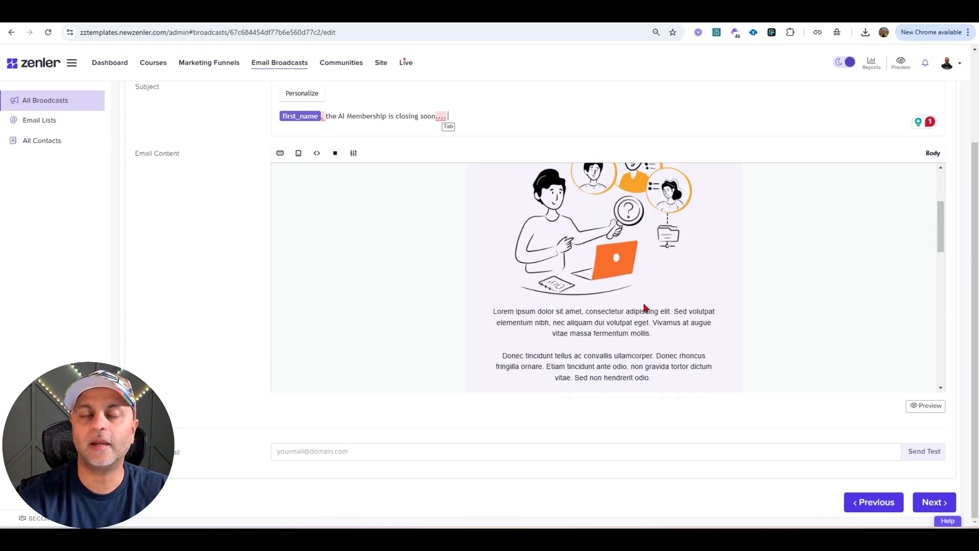
click(630, 220)
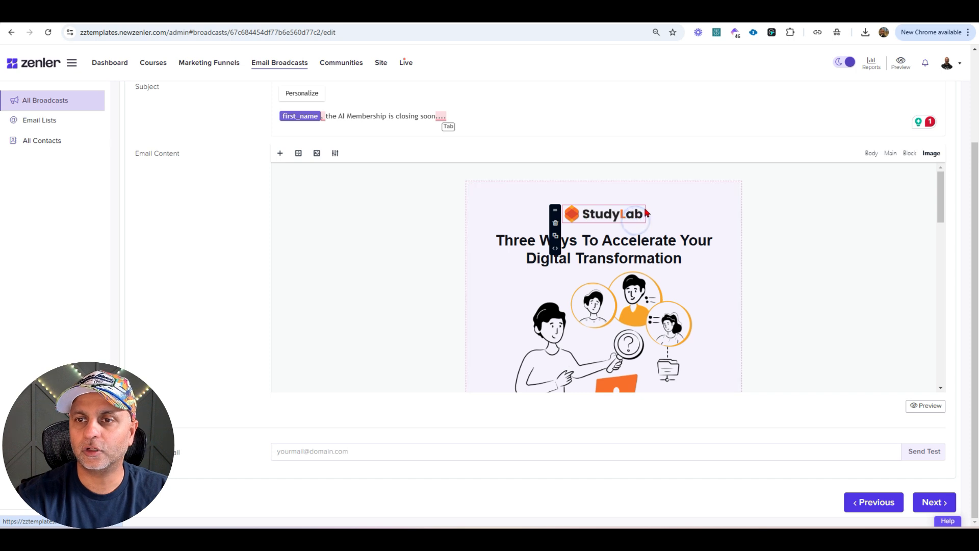
click(555, 223)
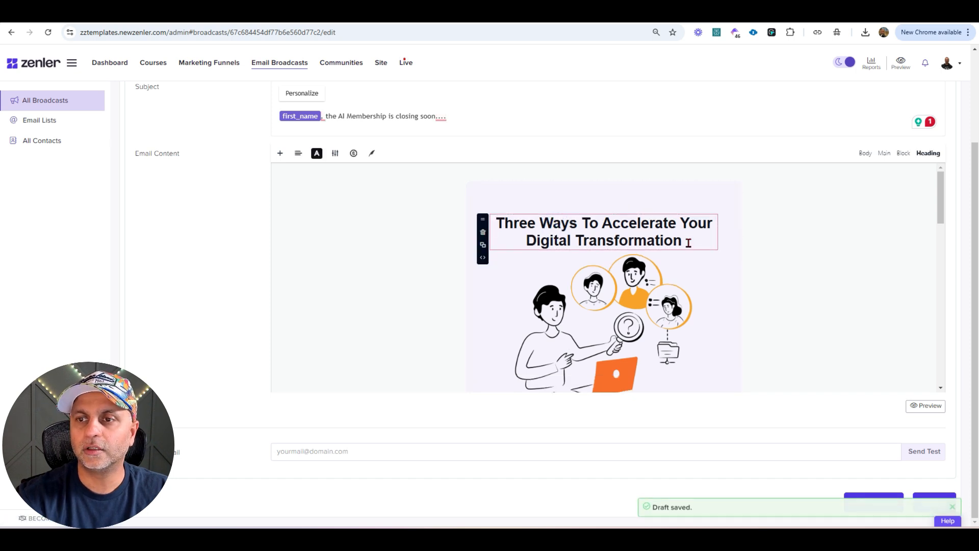
Replace the email heading with "The AI Edventures Membership Closes Tomorrow!" and delete the illustration below it
drag(689, 243, 491, 226)
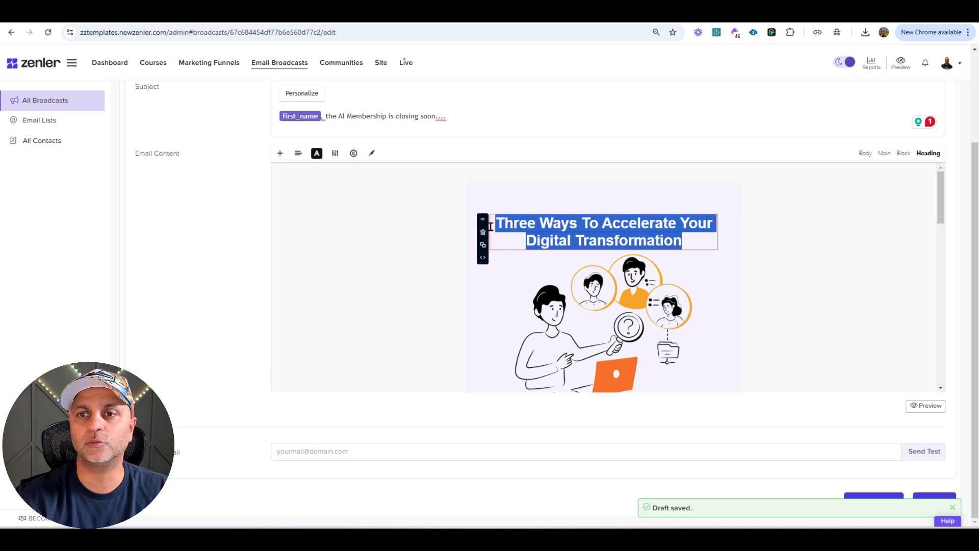
text(The AI Edventures Membership Closes Tomorrow!)
click(633, 308)
click(506, 270)
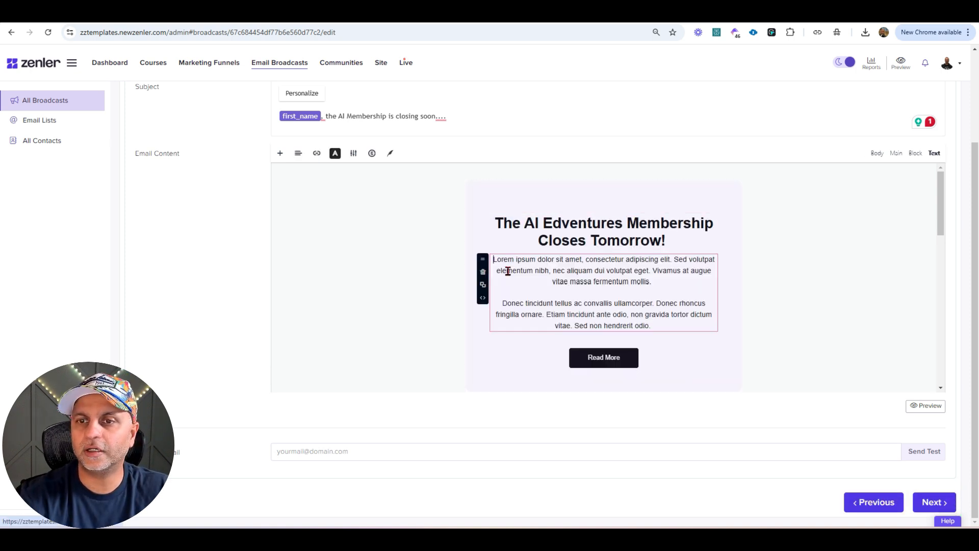
Delete the text-and-illustration block that follows the Read More button
click(508, 271)
scroll(695, 332, down, 2)
click(736, 306)
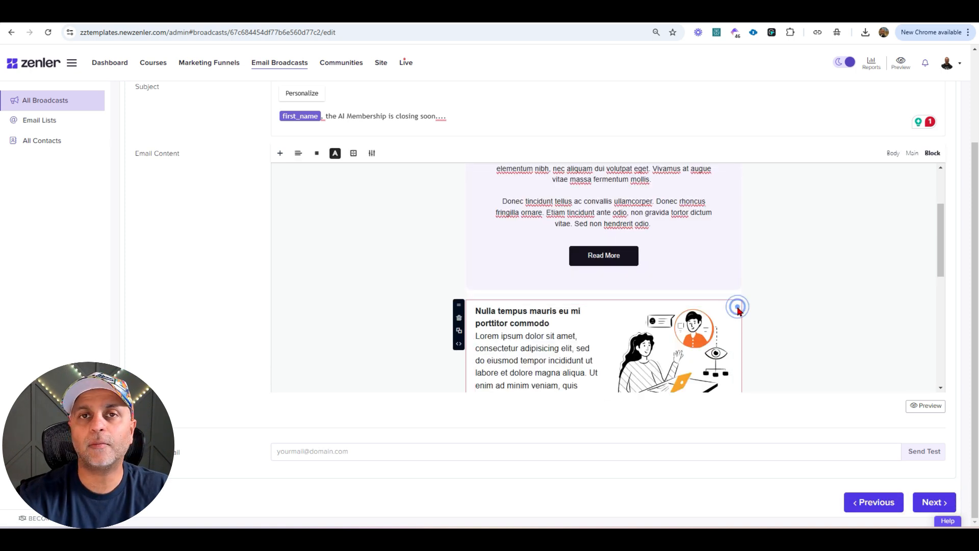
click(460, 318)
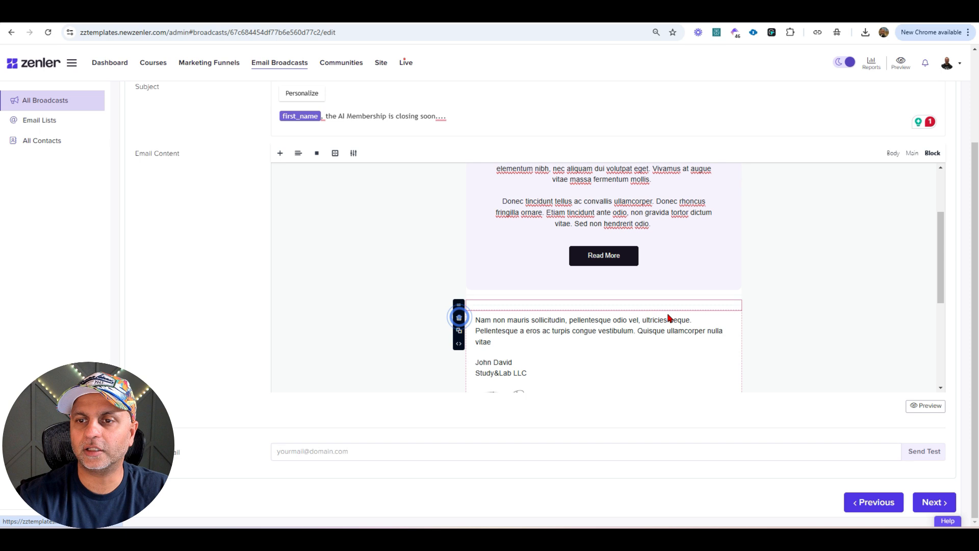
Delete the closing block with the sender's name and signature above the dark footer
click(741, 331)
scroll(663, 306, down, 3)
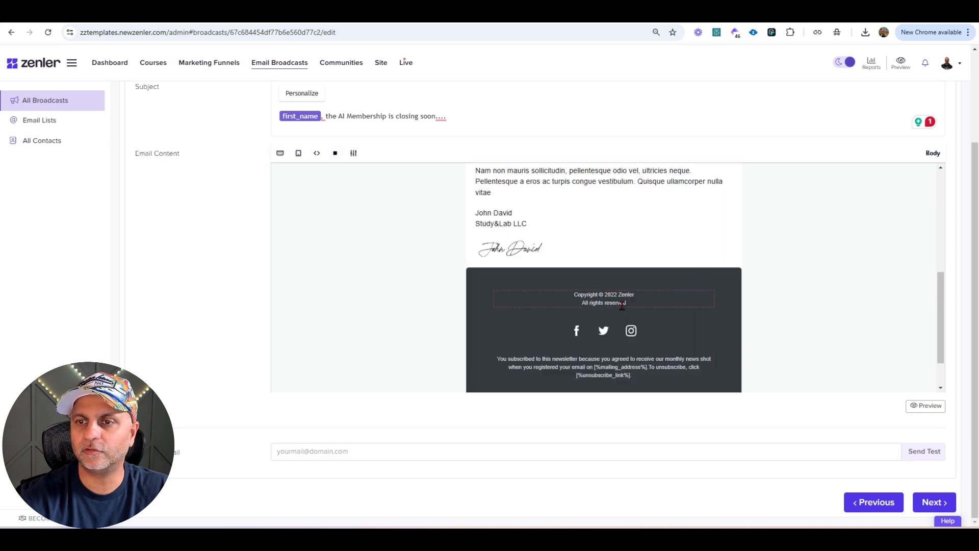
scroll(594, 342, up, 2)
click(734, 271)
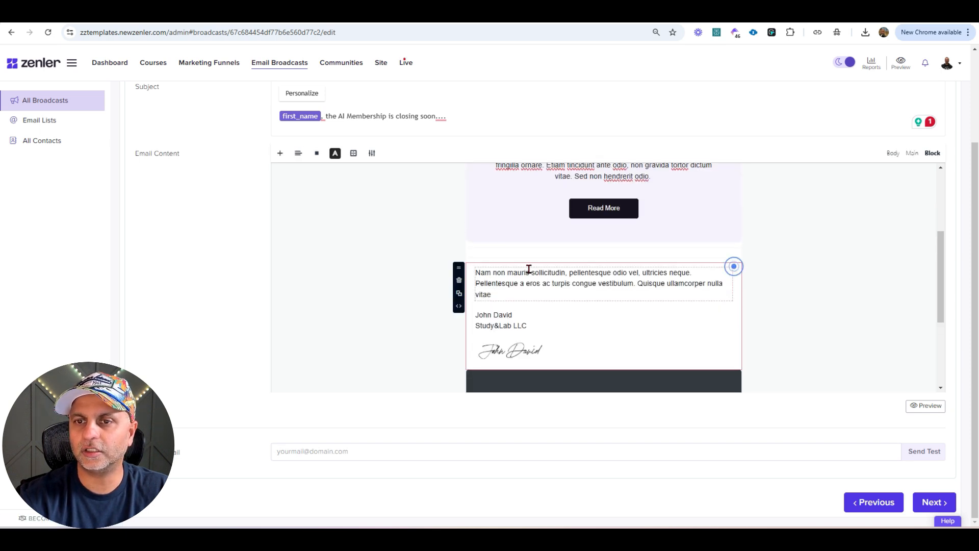
click(459, 281)
scroll(641, 284, up, 3)
click(642, 286)
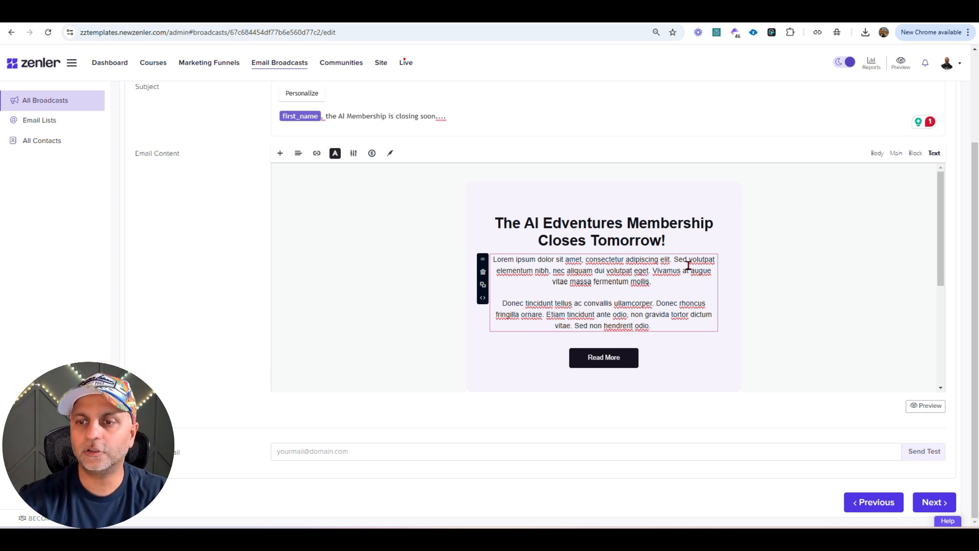
click(627, 353)
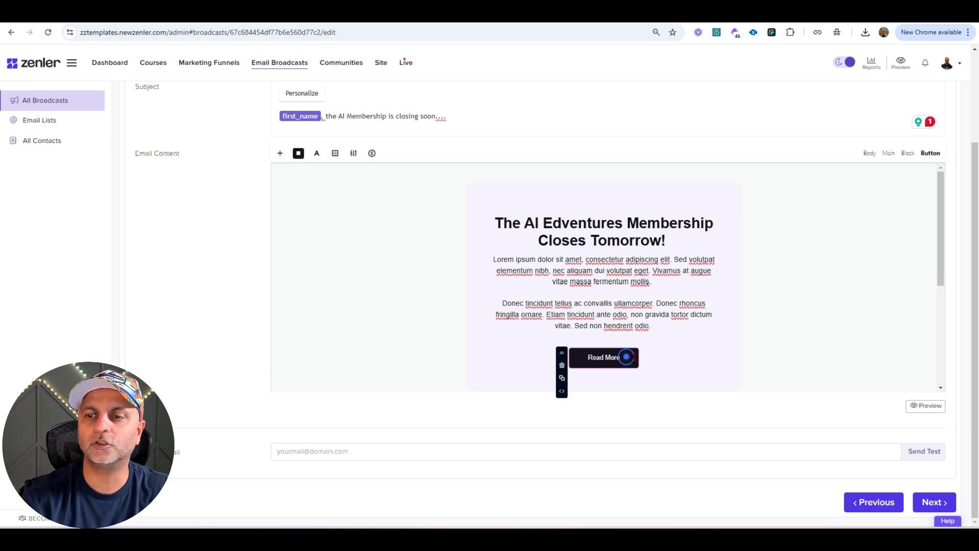
click(562, 391)
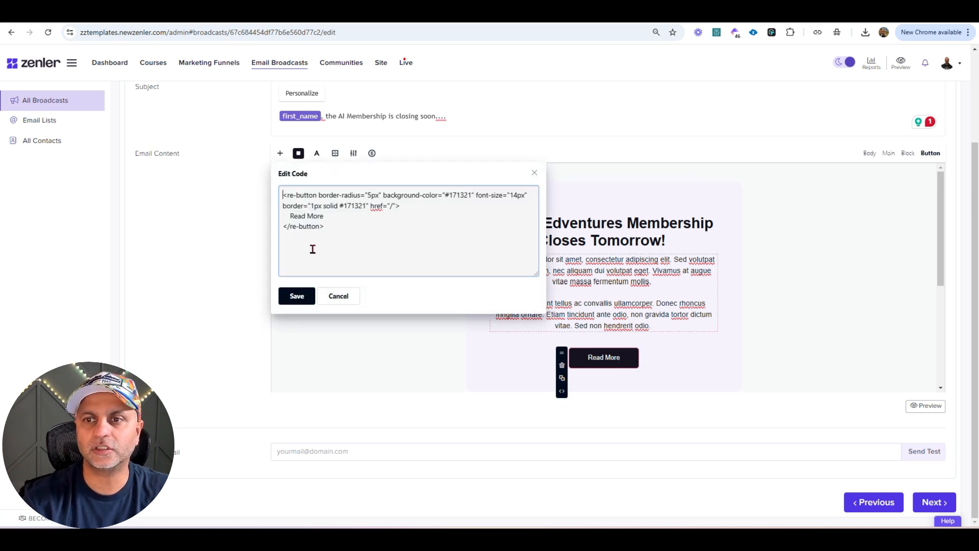
drag(325, 219, 292, 218)
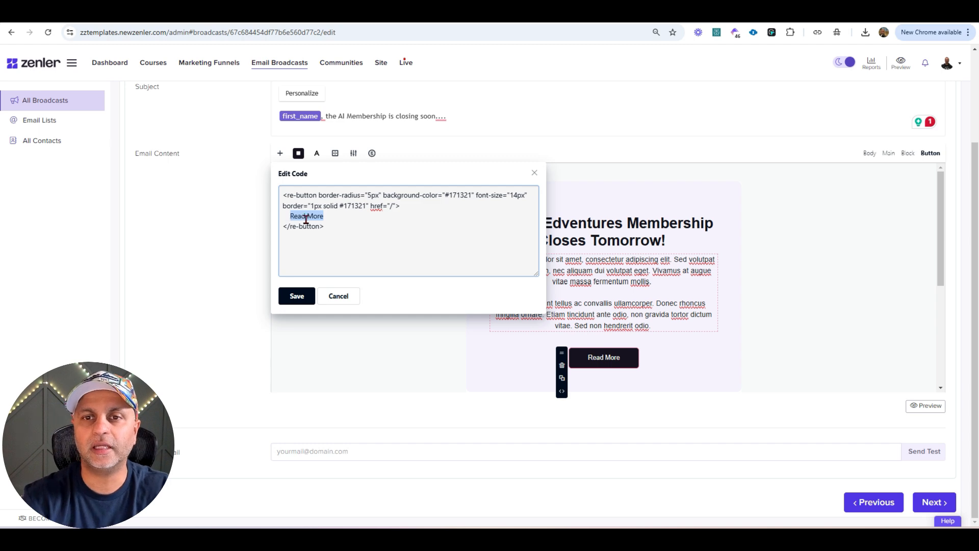
click(393, 207)
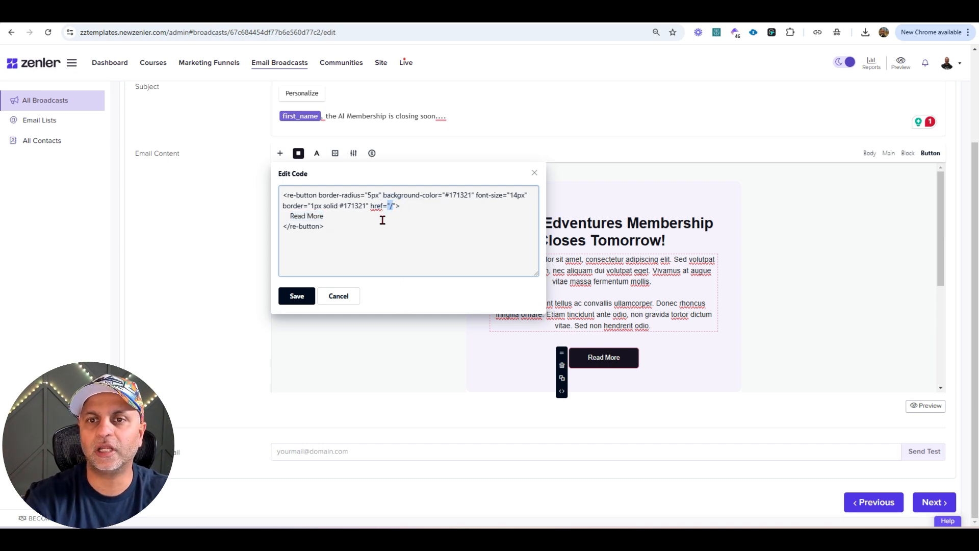
text(https://zztemplates.newzenler.com/)
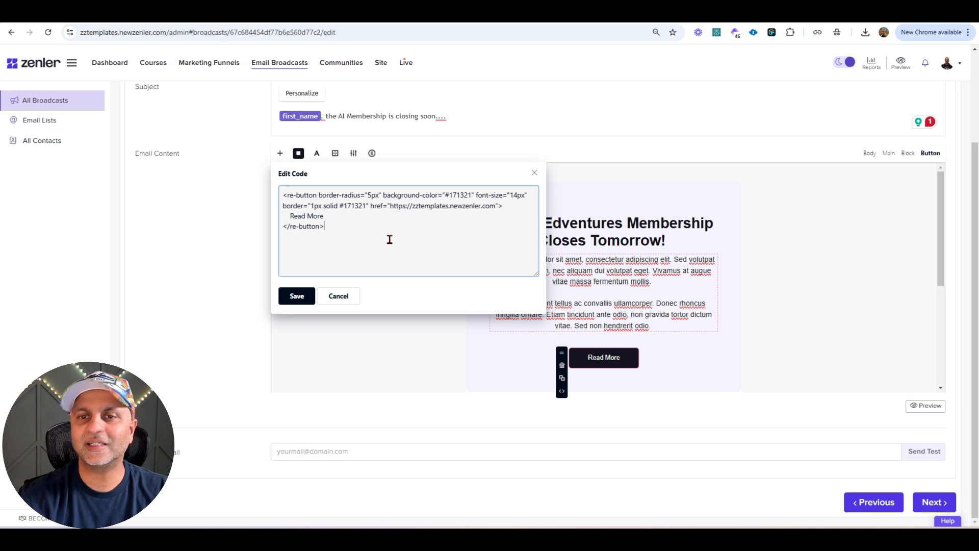
drag(388, 206, 498, 207)
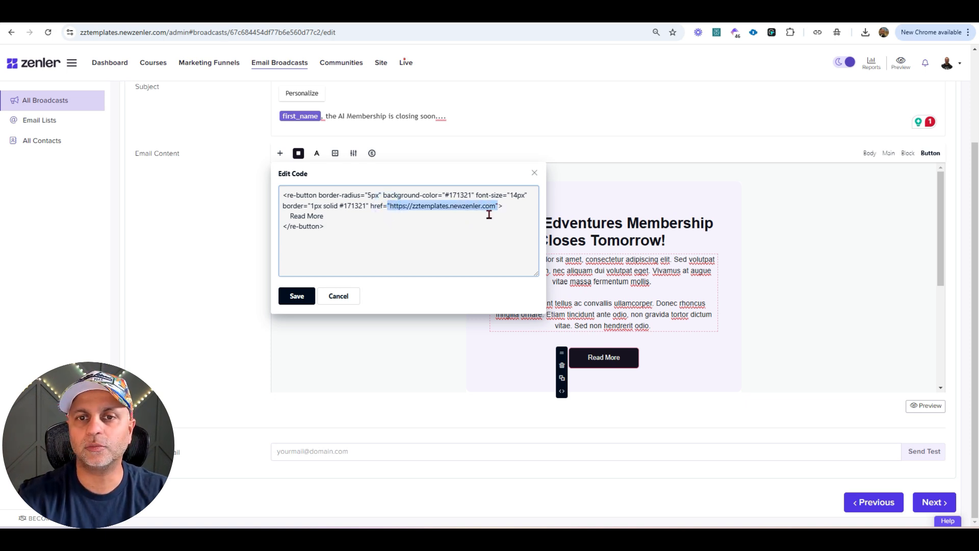
click(327, 219)
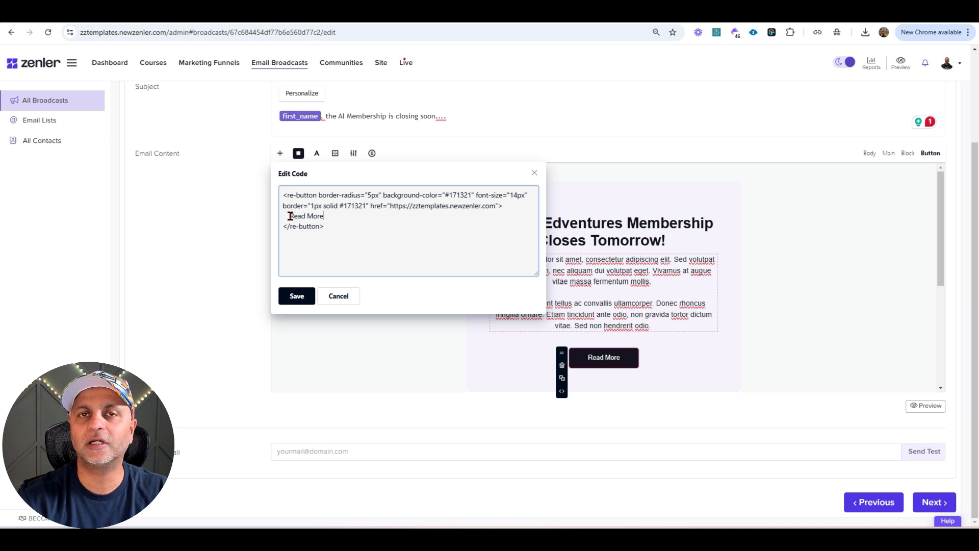
drag(289, 216, 327, 216)
click(297, 296)
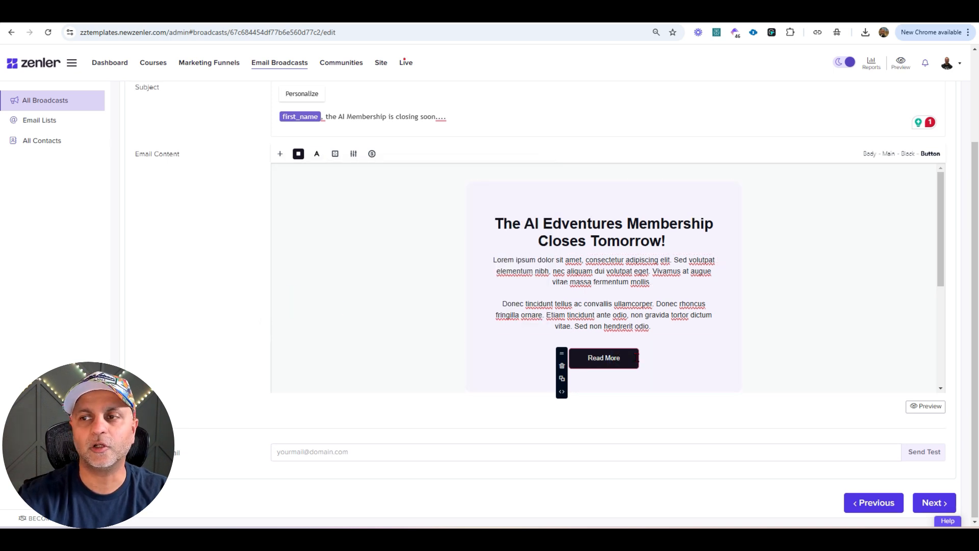
Preview the finished email, close the preview, and send a test message to the tester's email address
click(924, 407)
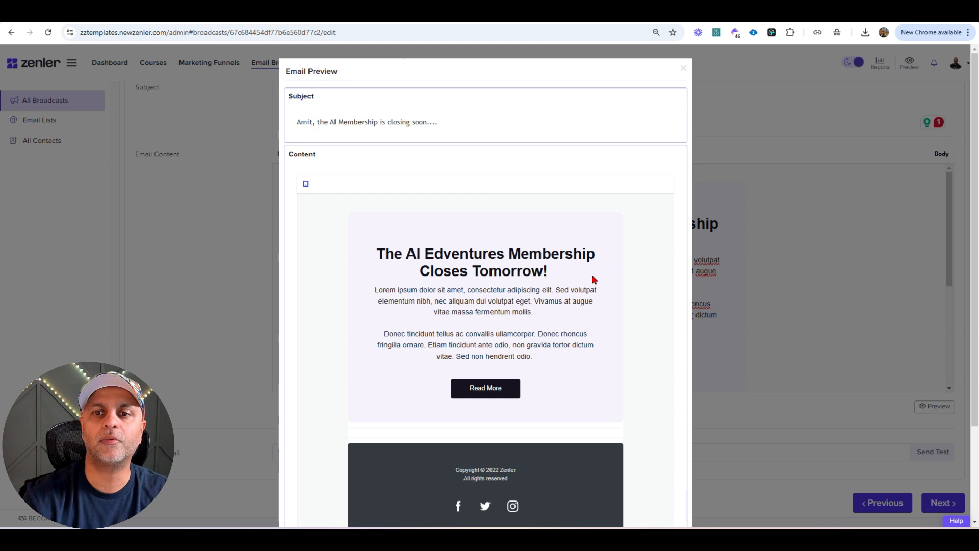
click(502, 398)
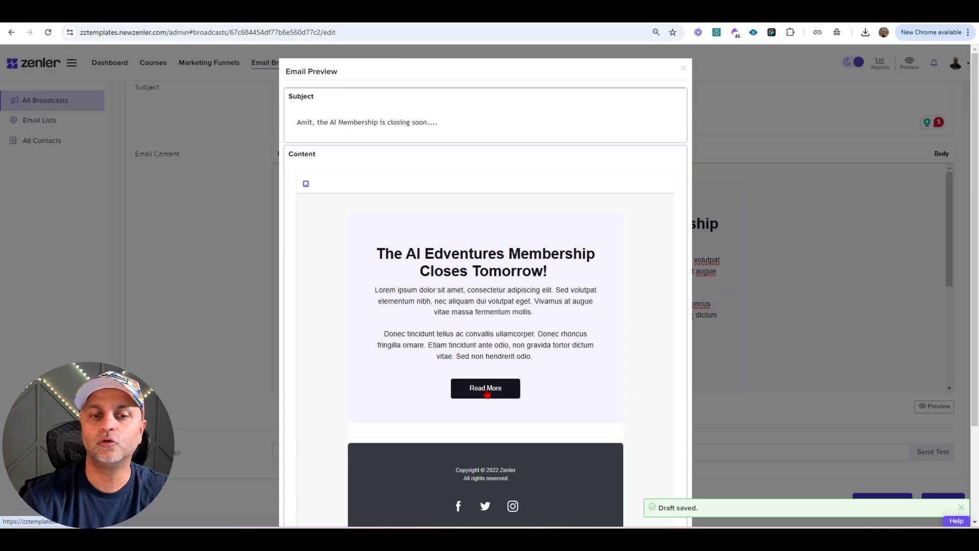
key(Escape)
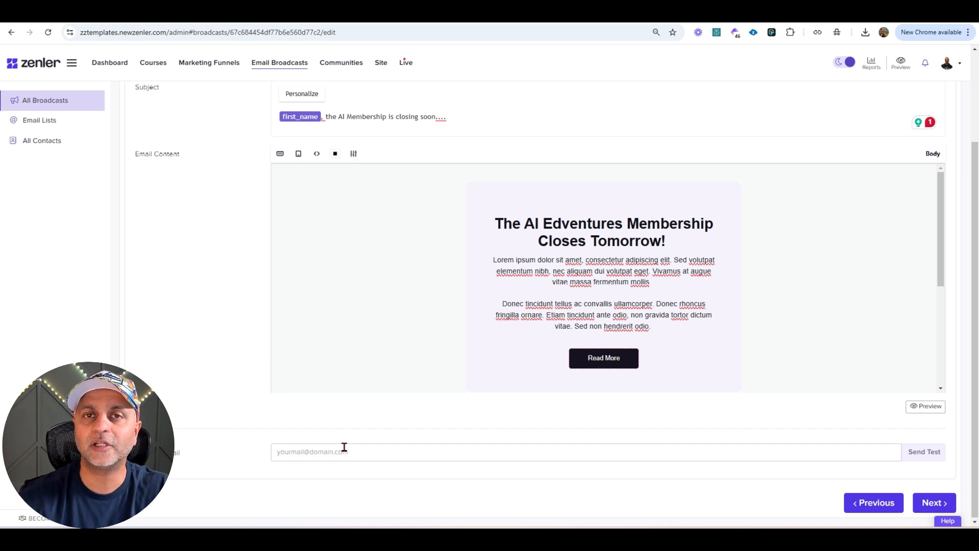
drag(424, 445, 209, 458)
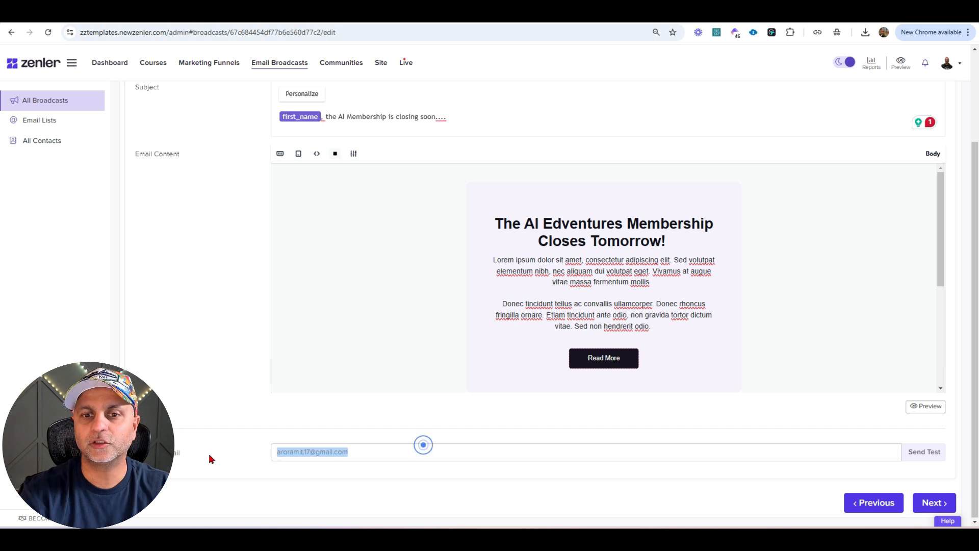
click(933, 453)
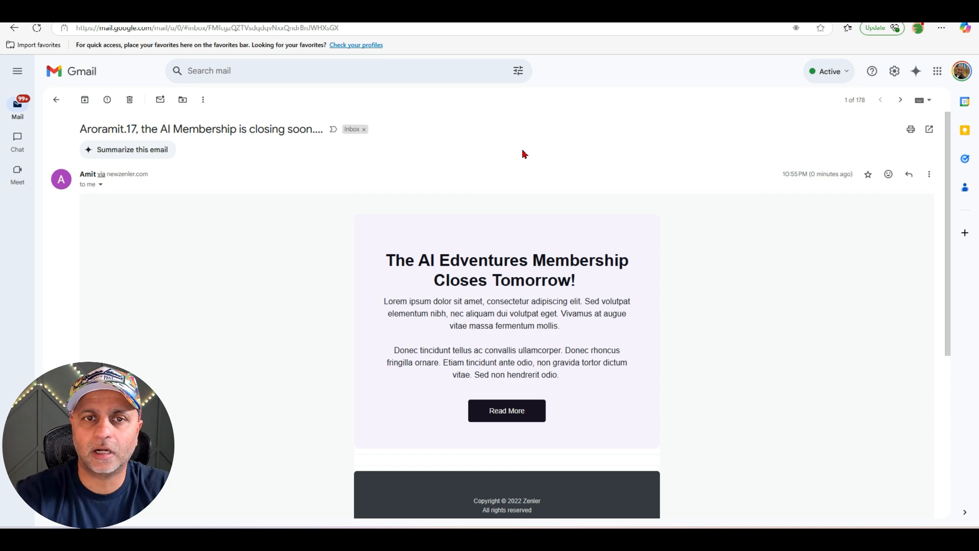
Switch to Gmail and check the received test email's personalized subject, heading, body text, Read More button and footer
drag(137, 130, 82, 131)
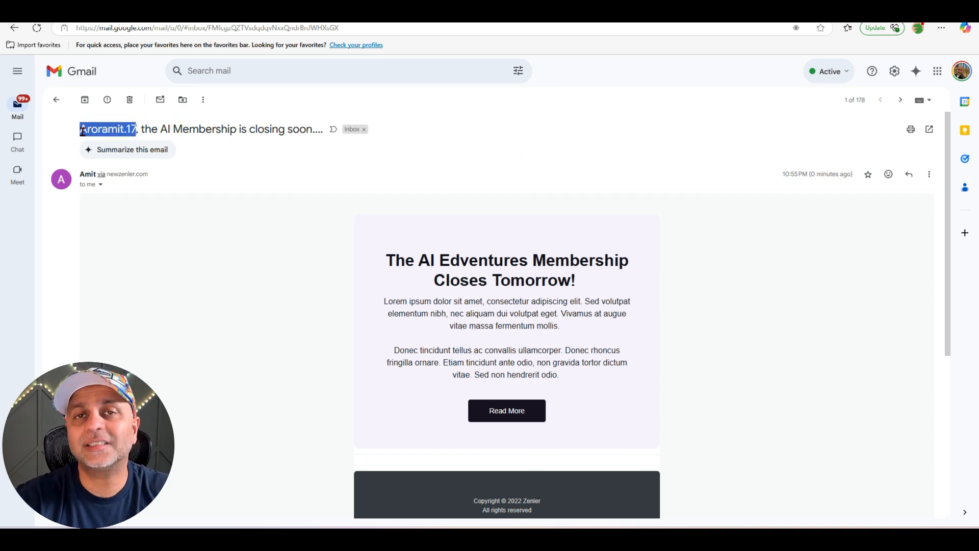
click(226, 127)
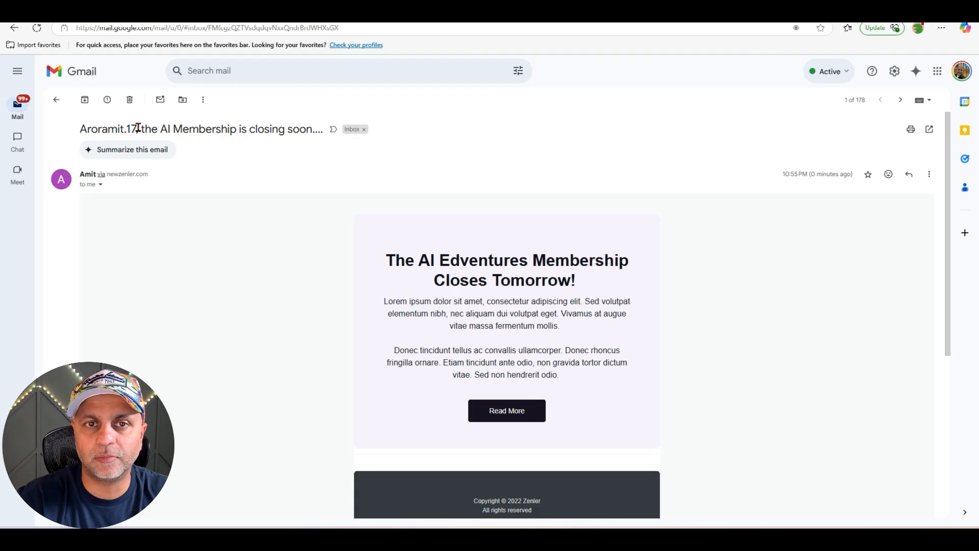
drag(139, 129, 70, 136)
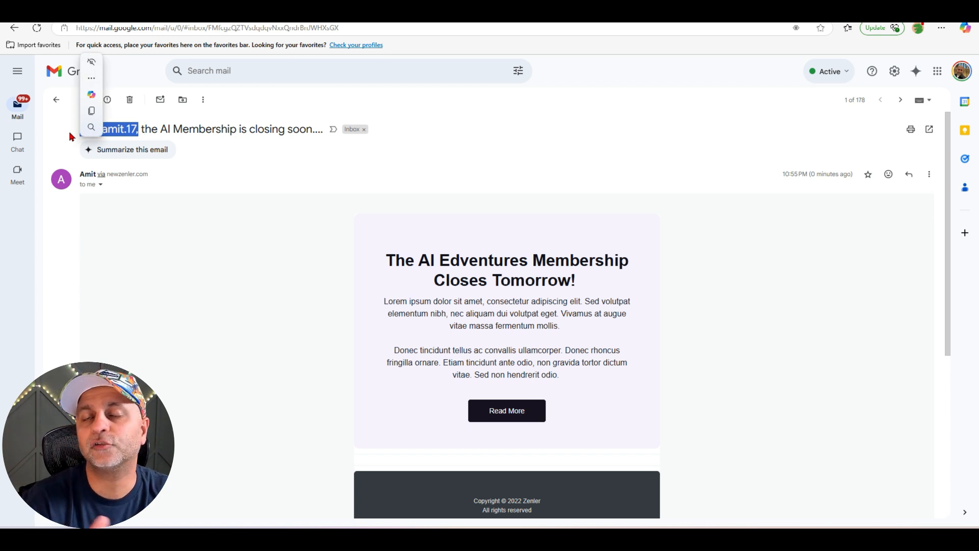
click(184, 128)
click(202, 131)
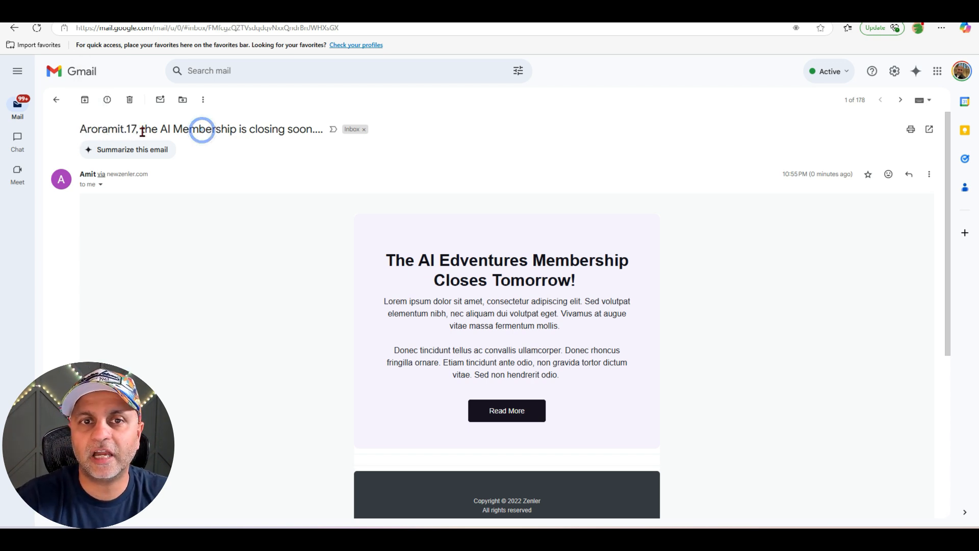
drag(141, 128, 321, 126)
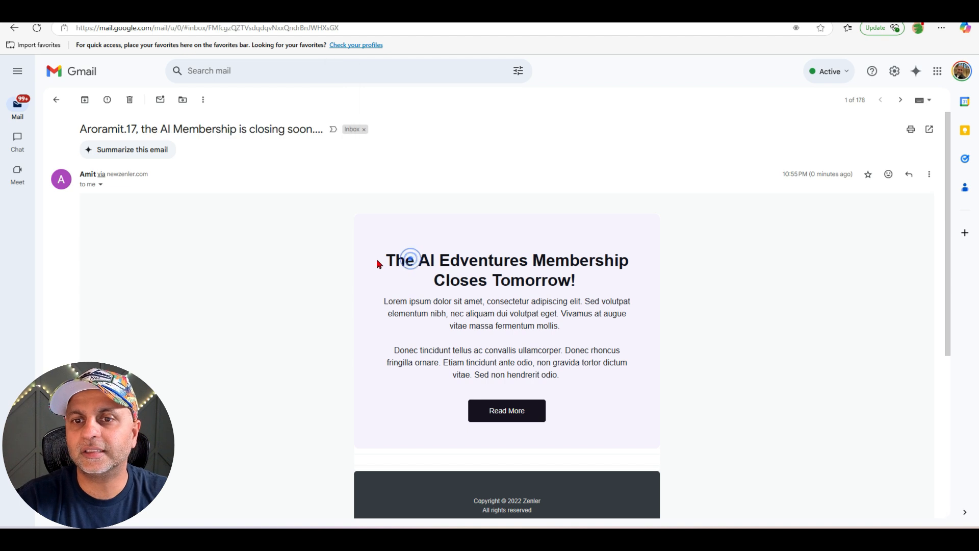
drag(378, 263, 605, 289)
drag(561, 382, 378, 308)
scroll(464, 308, down, 2)
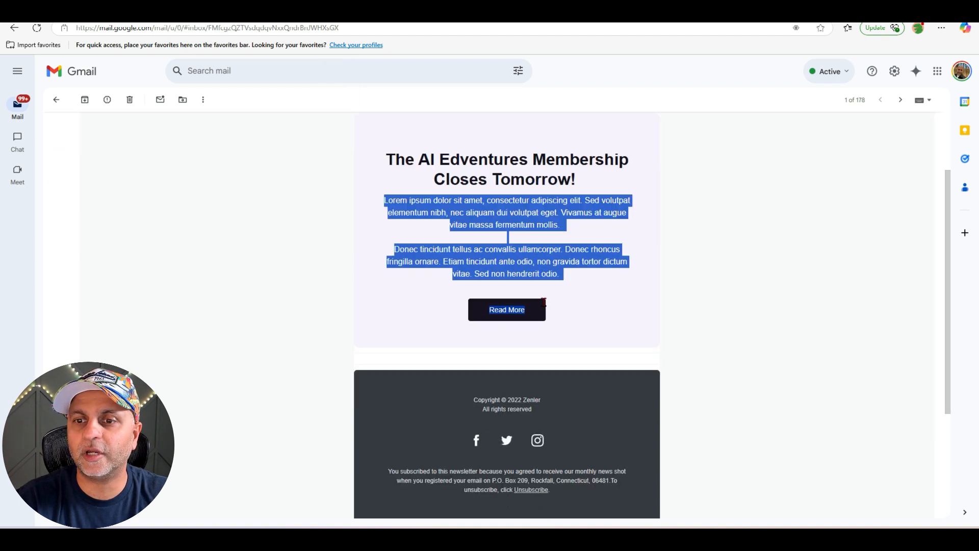
click(575, 320)
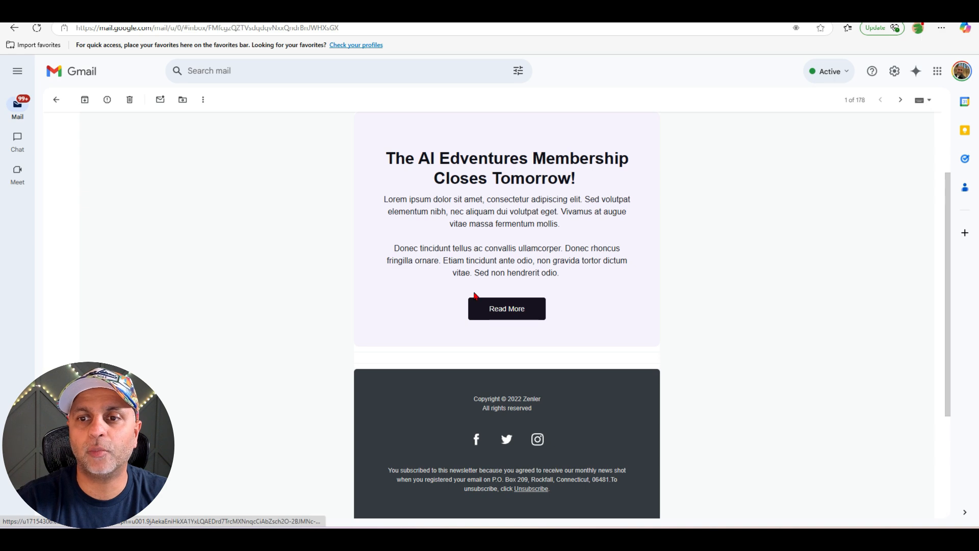
Check the Read More link in the test email, and preview the Zenler broadcast in mobile and desktop layouts, closing the preview when done
right_click(522, 306)
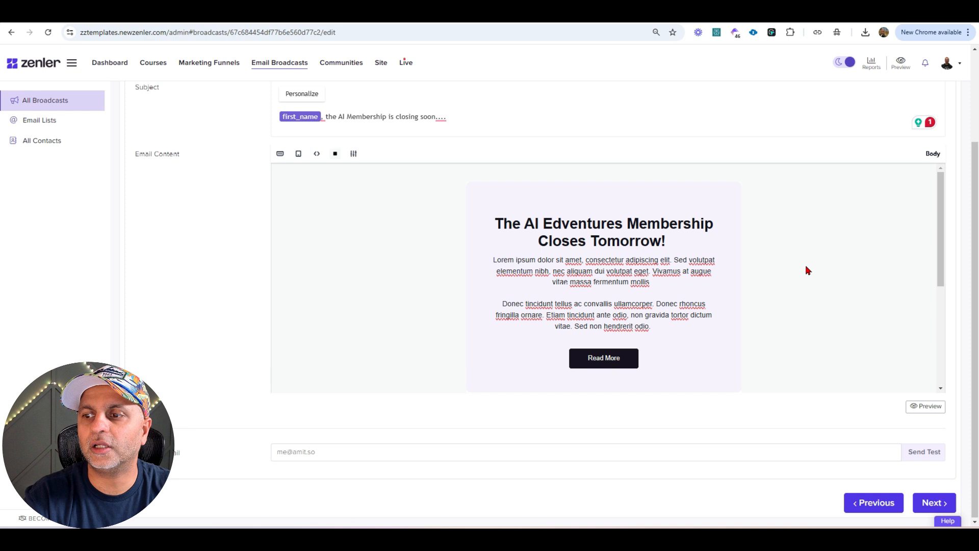
scroll(807, 270, down, 5)
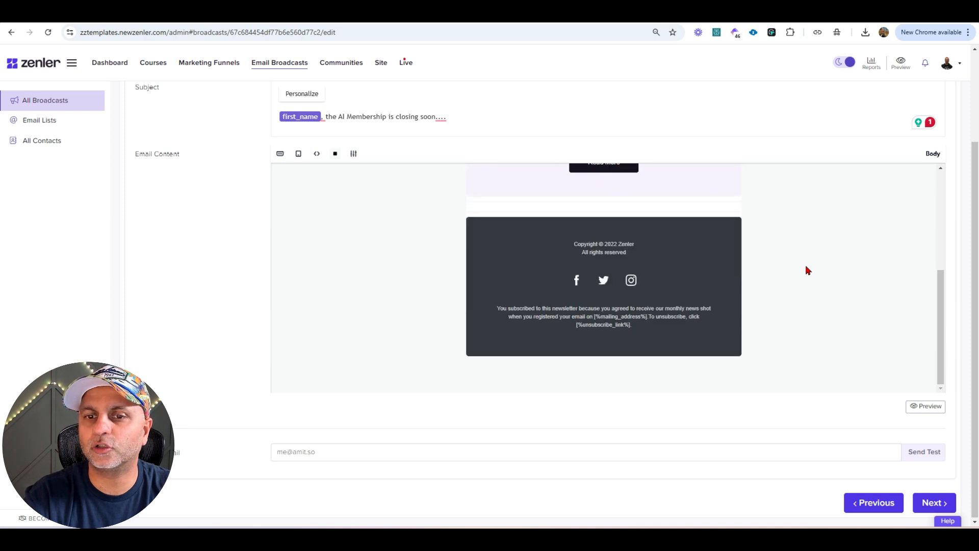
click(924, 407)
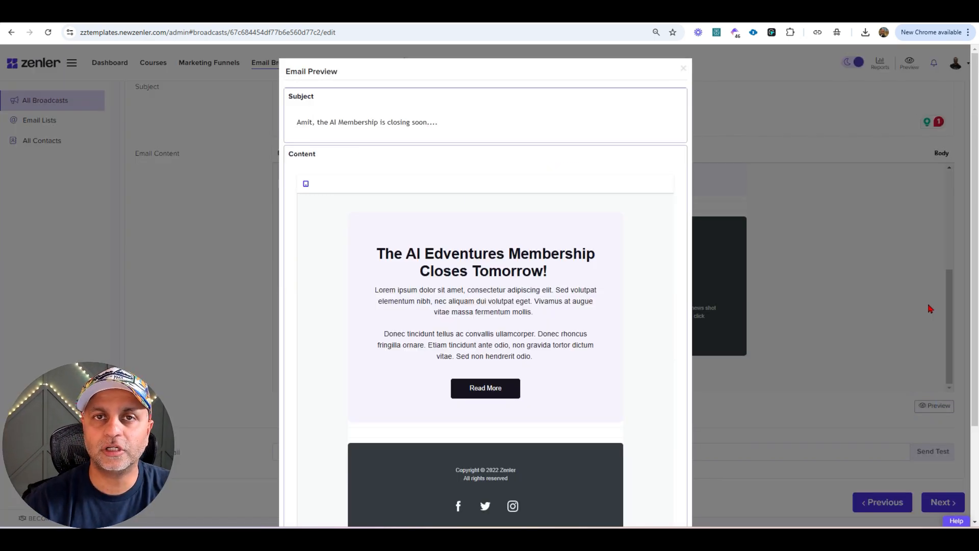
click(309, 188)
scroll(587, 316, down, 4)
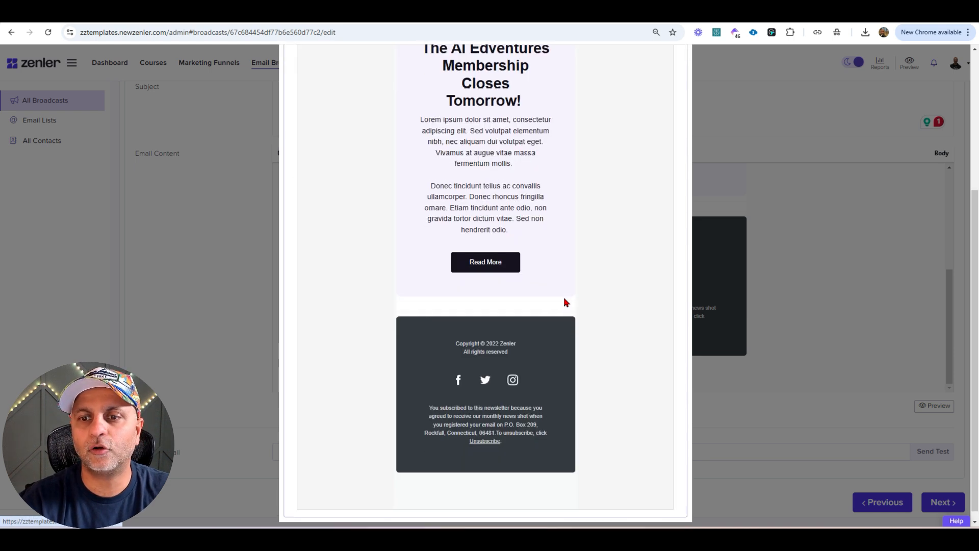
scroll(565, 303, up, 5)
click(306, 183)
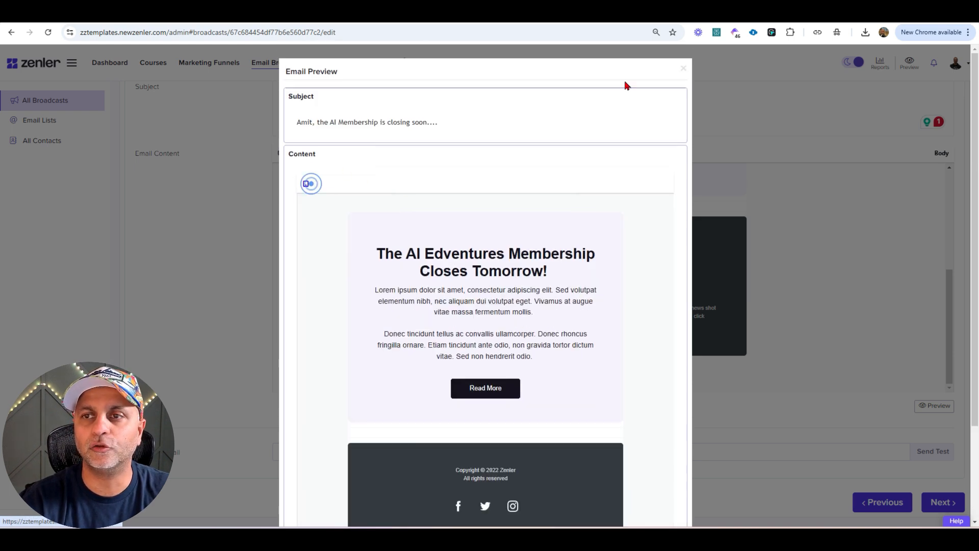
click(684, 69)
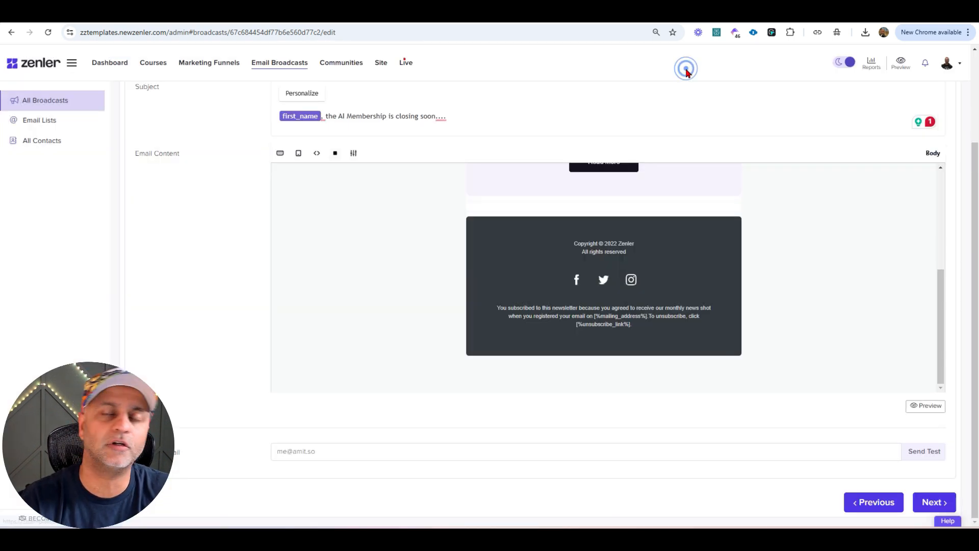
Advance the AI Membership Closing Soon broadcast to its Finish stage, view the Schedule fields, and choose Draft
click(947, 502)
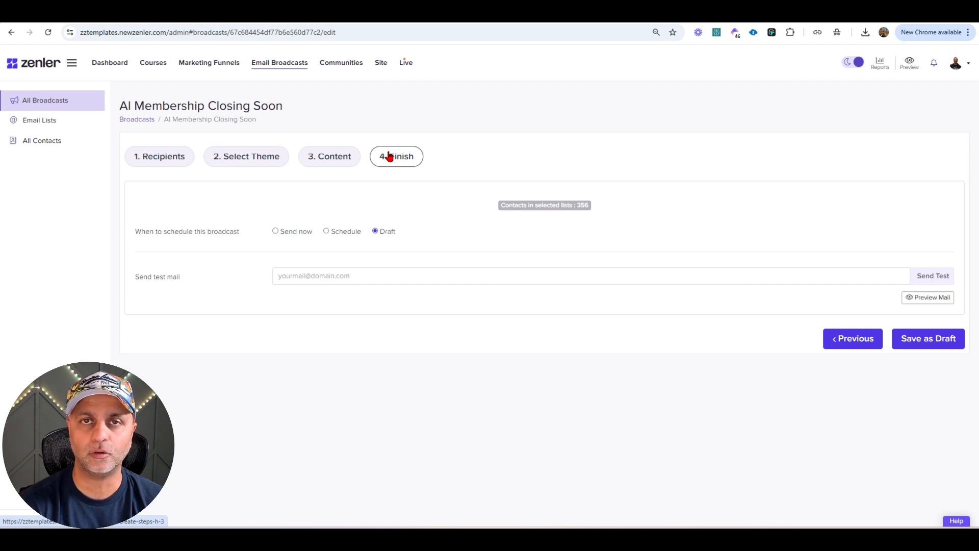
click(339, 232)
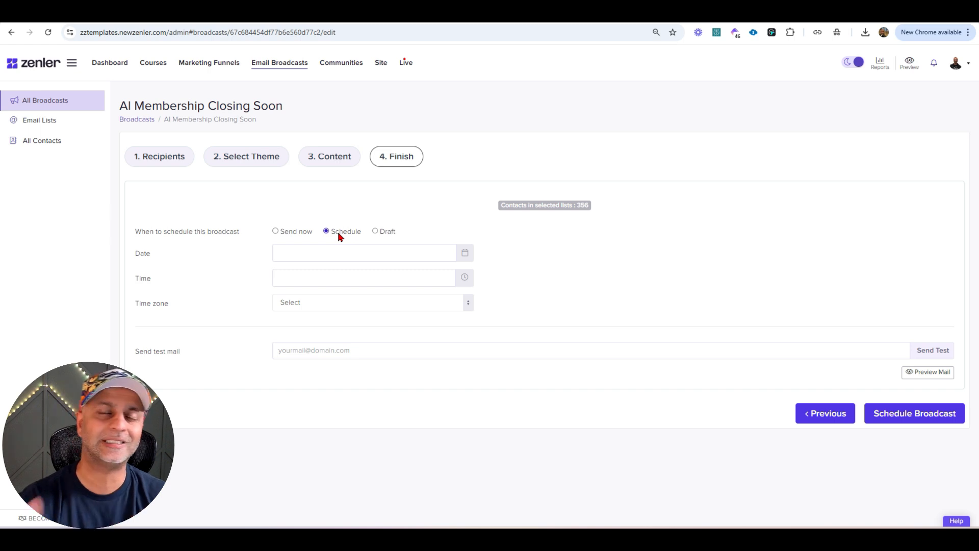
click(377, 232)
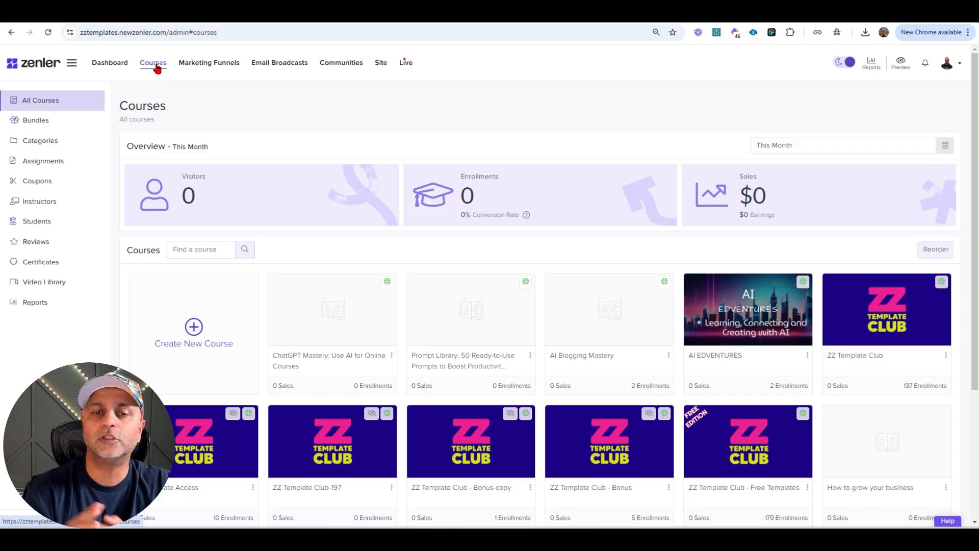
Open the automation rules of the ChatGPT Mastery: Use AI for Online Courses course for editing and review the enrollment email sequence's actions
click(209, 65)
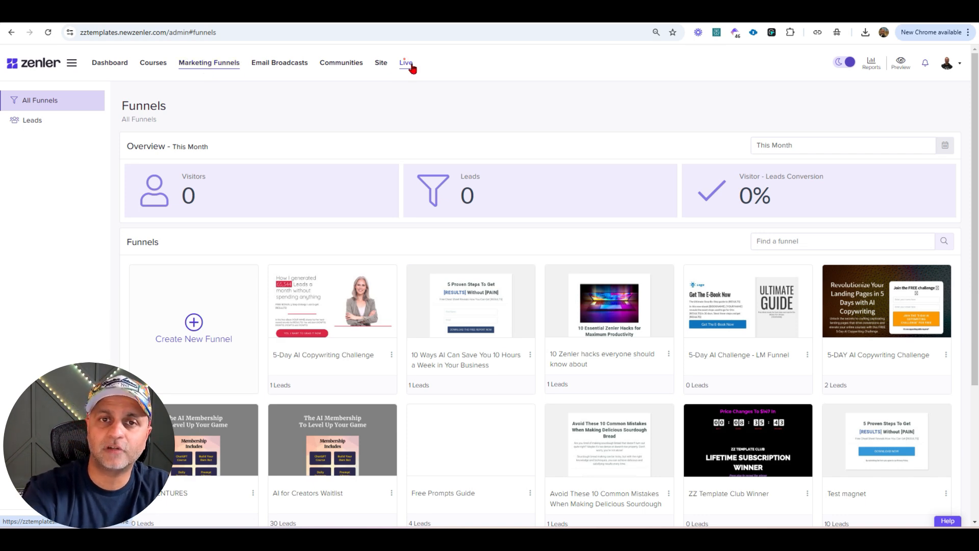
click(147, 63)
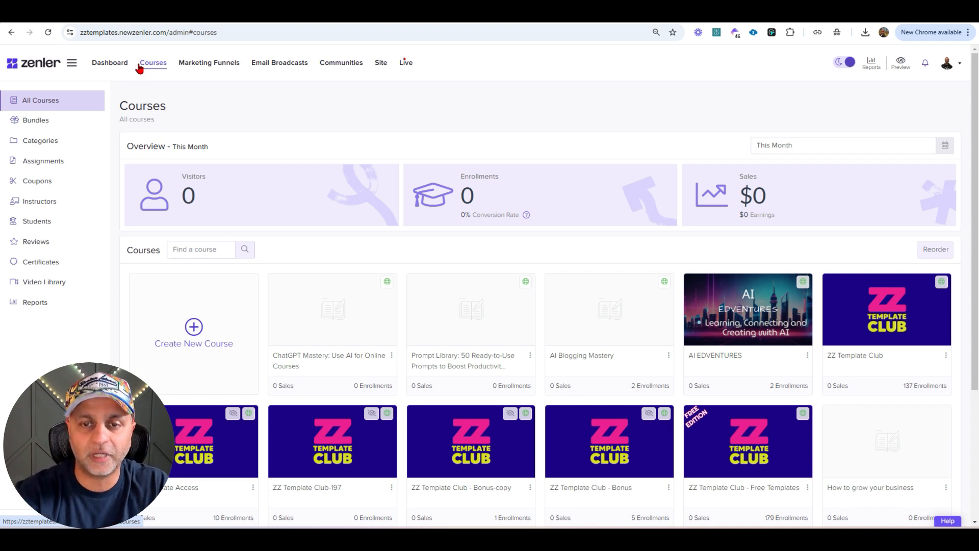
click(341, 350)
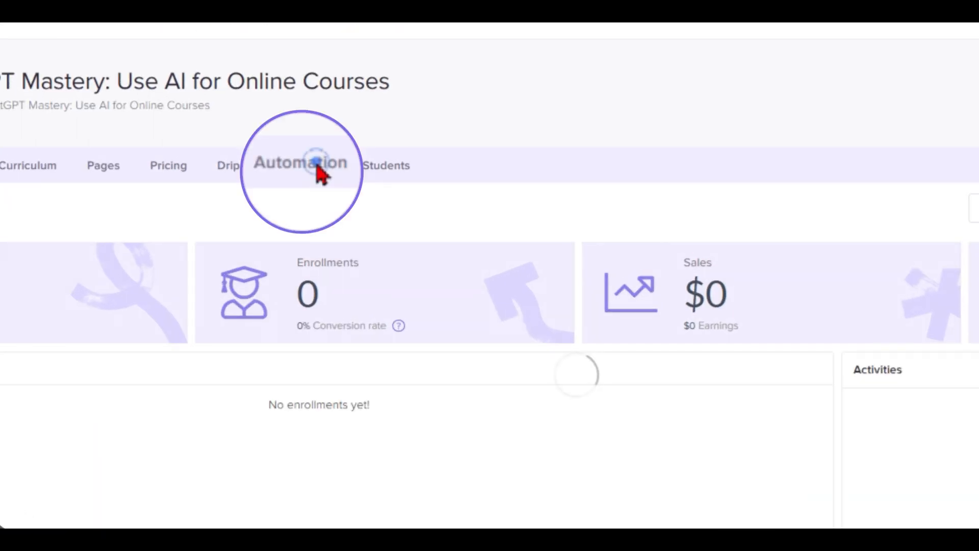
click(326, 159)
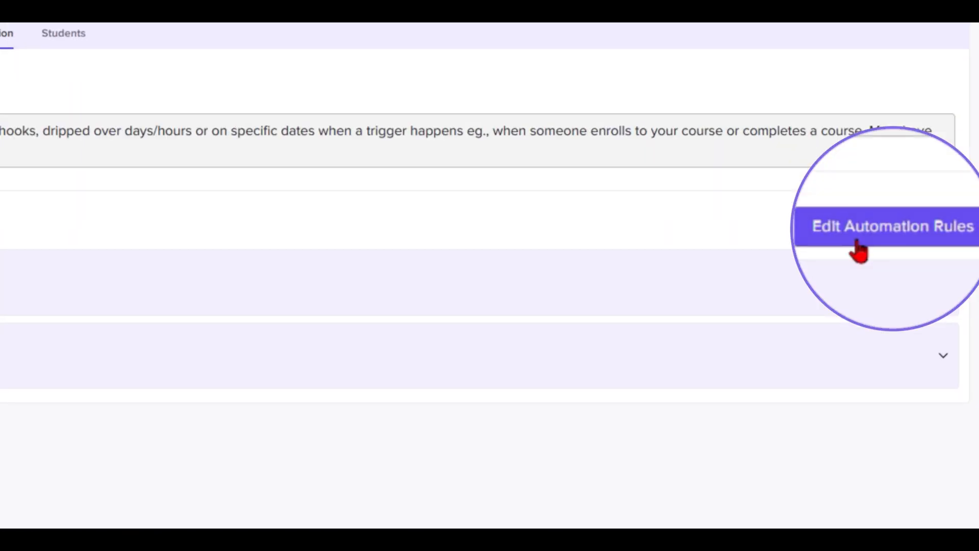
click(859, 245)
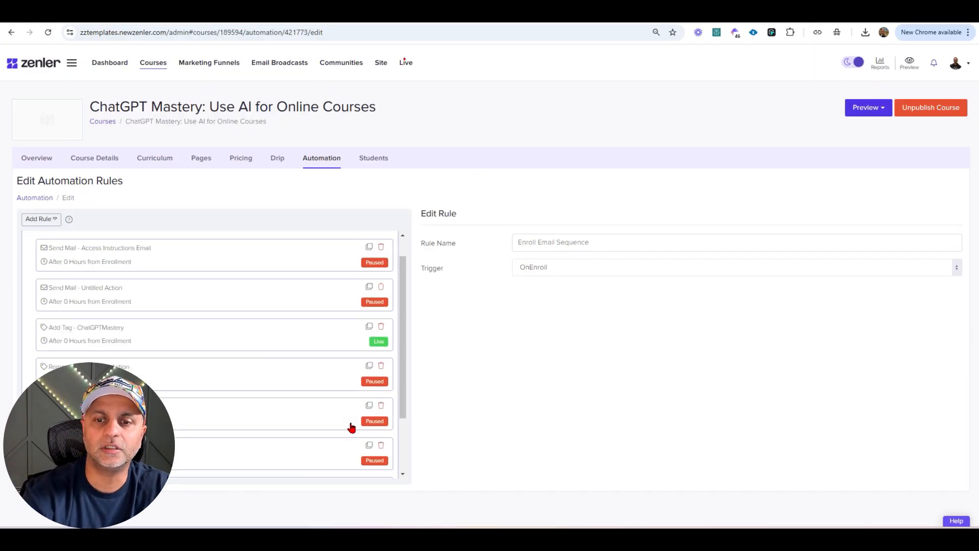
scroll(352, 427, down, 3)
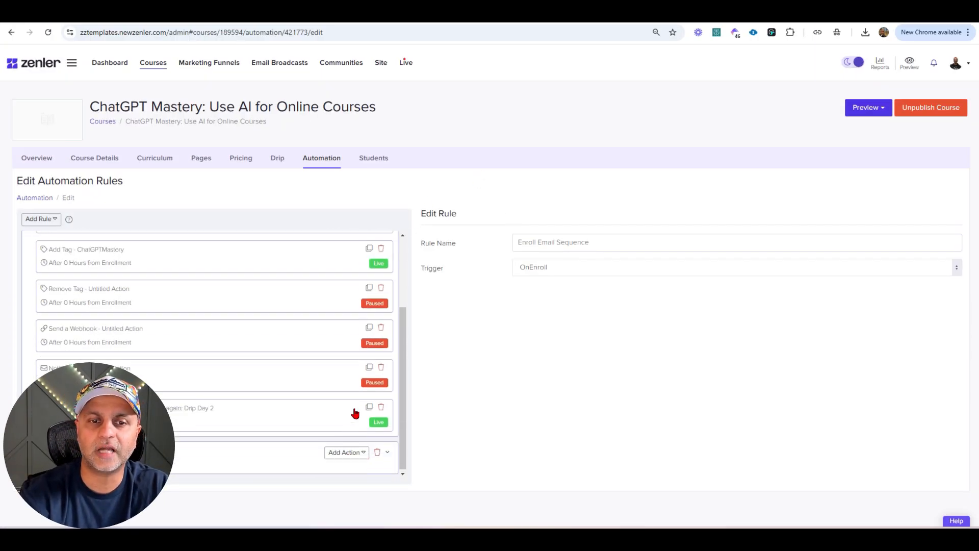
scroll(209, 435, up, 3)
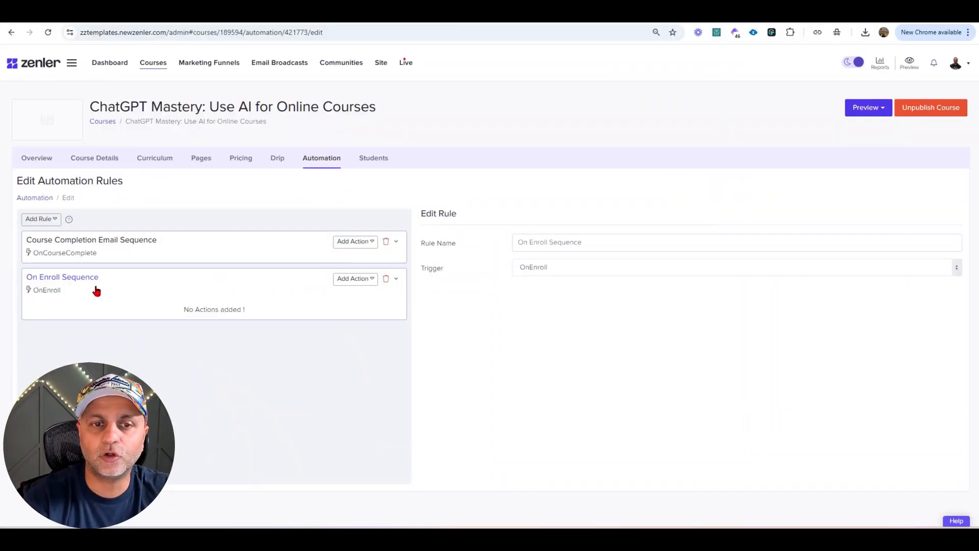
Add a Send Mail action to the On Enroll Sequence rule and look over the other available action types
click(372, 287)
click(371, 297)
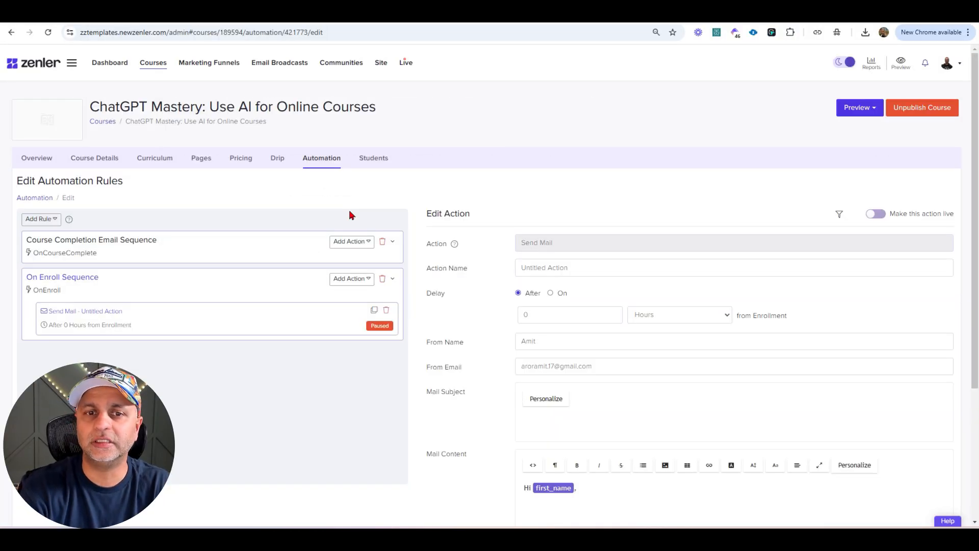
click(361, 284)
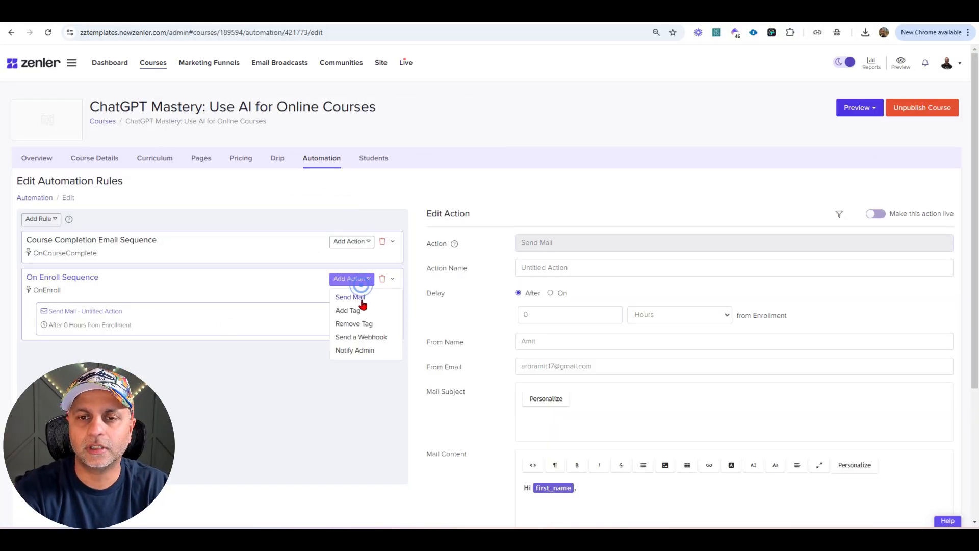
click(260, 391)
Name the Send Mail action "Day Zero Enrollment Email" and check its delay from enrollment
click(581, 269)
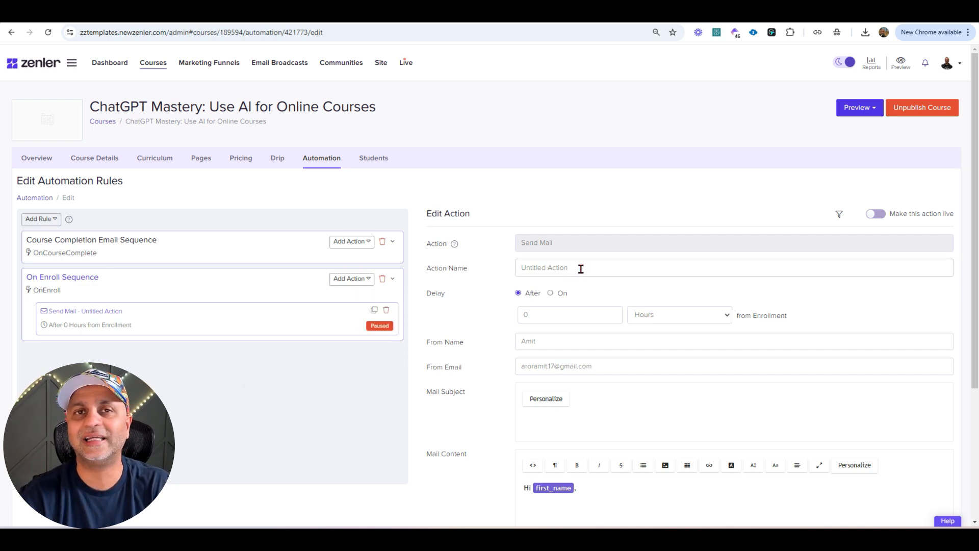
text(Day Zero Enrollment Email)
click(536, 311)
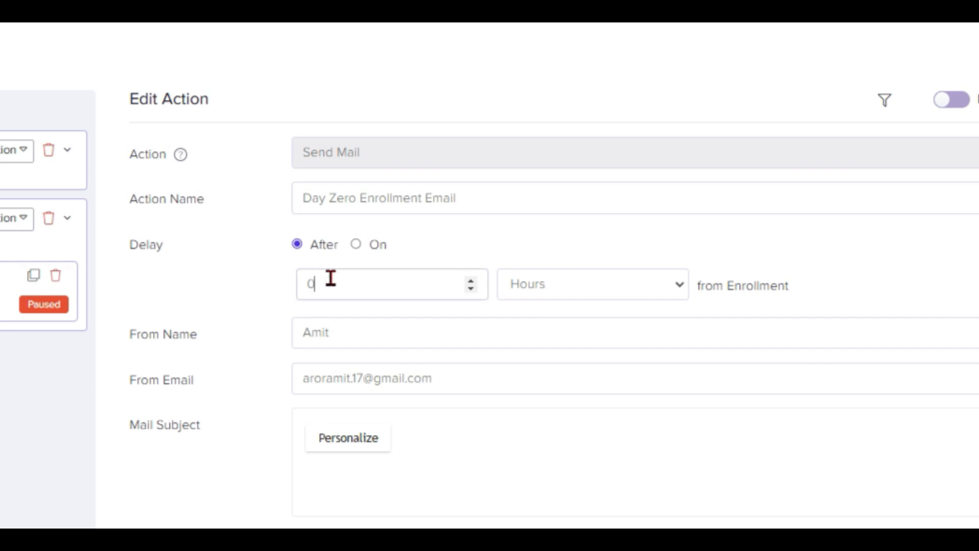
drag(789, 286, 700, 299)
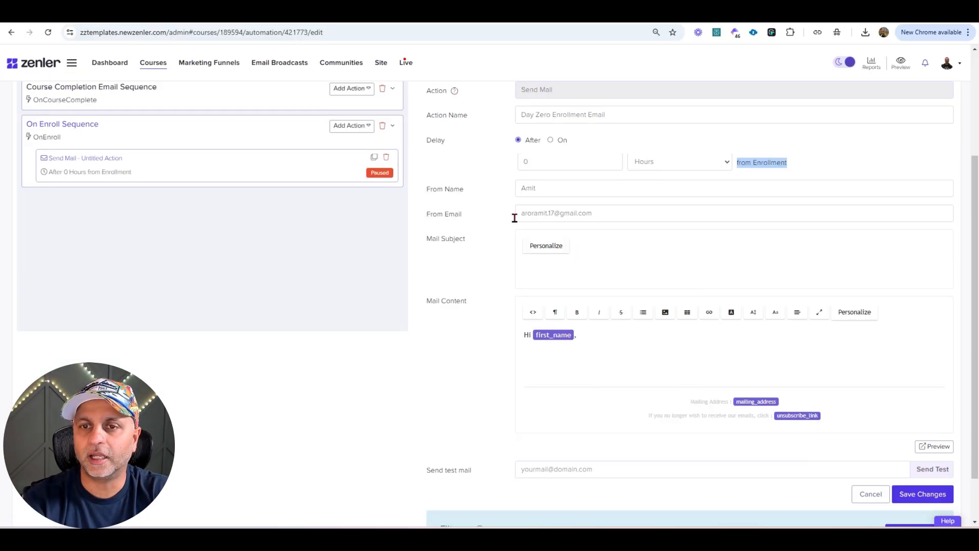
Check the action's sender name and email, and set the mail subject to "Welcome to the course"
click(533, 189)
triple_click(614, 213)
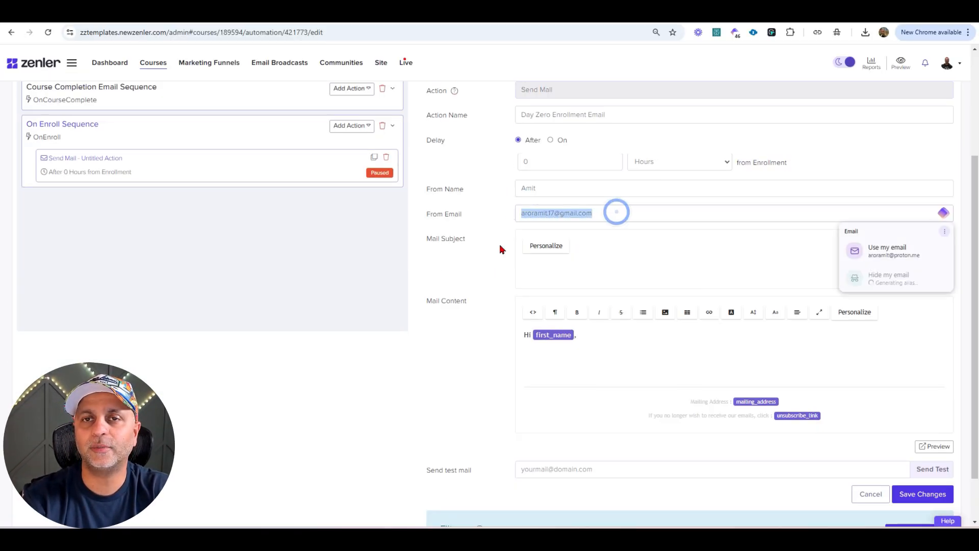
click(550, 262)
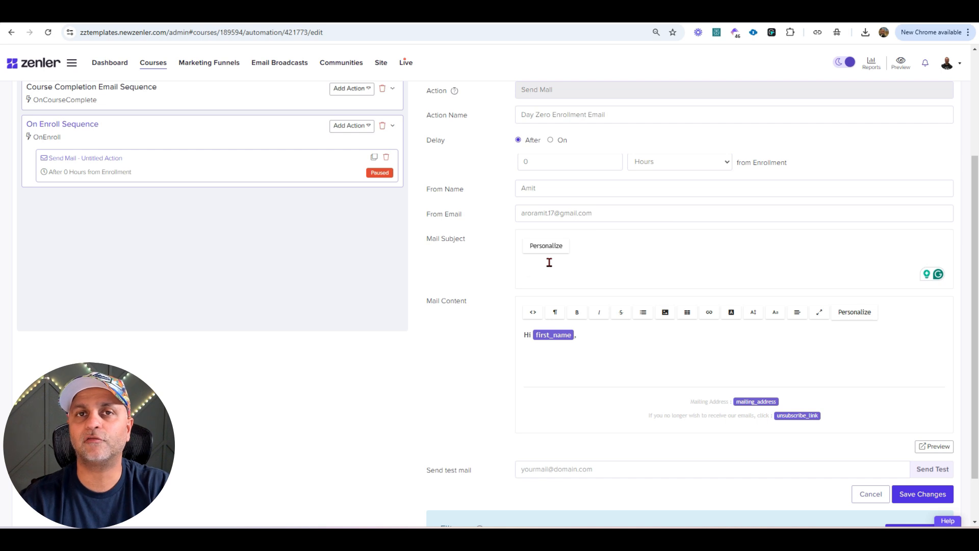
text(Welcome to the course)
Insert the course_access_url placeholder below the greeting in the mail content and delete it again
click(590, 355)
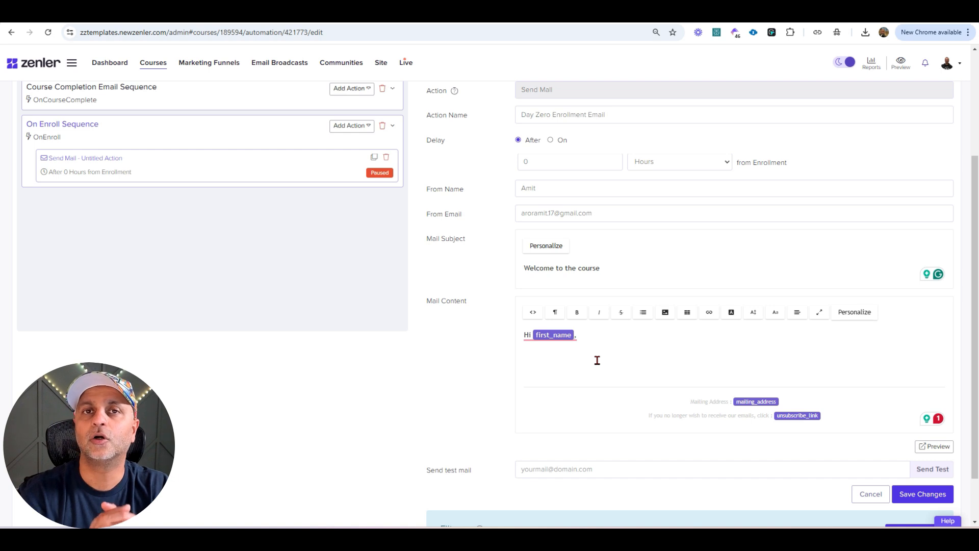
click(873, 316)
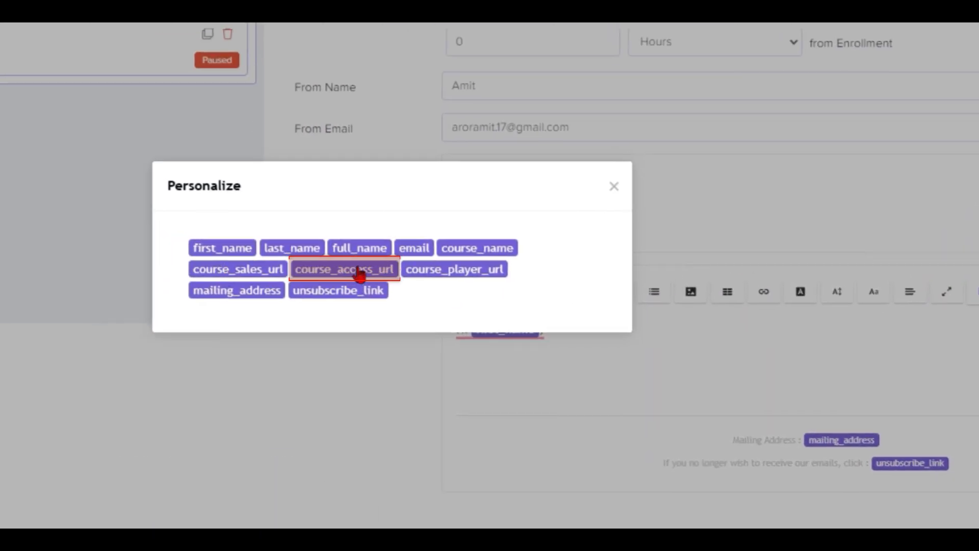
click(353, 271)
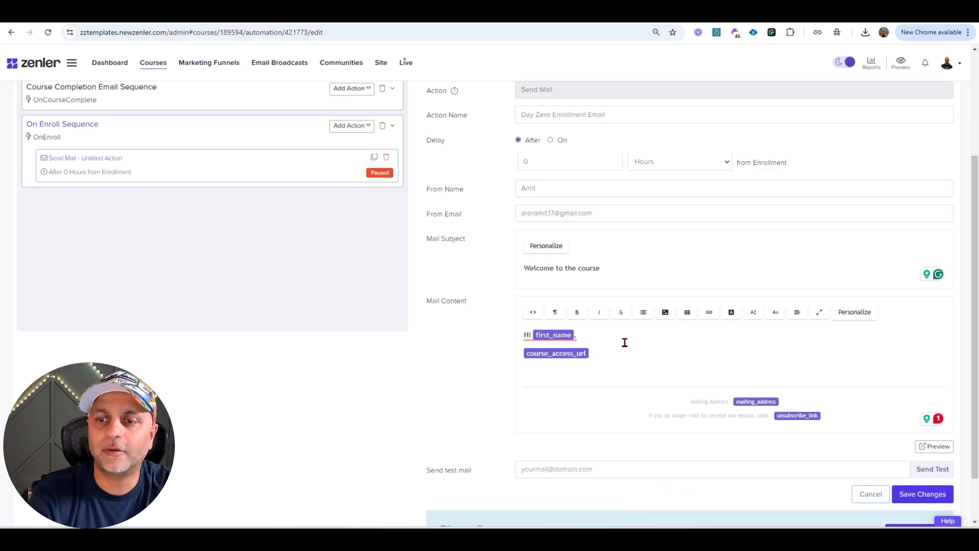
click(586, 353)
click(630, 355)
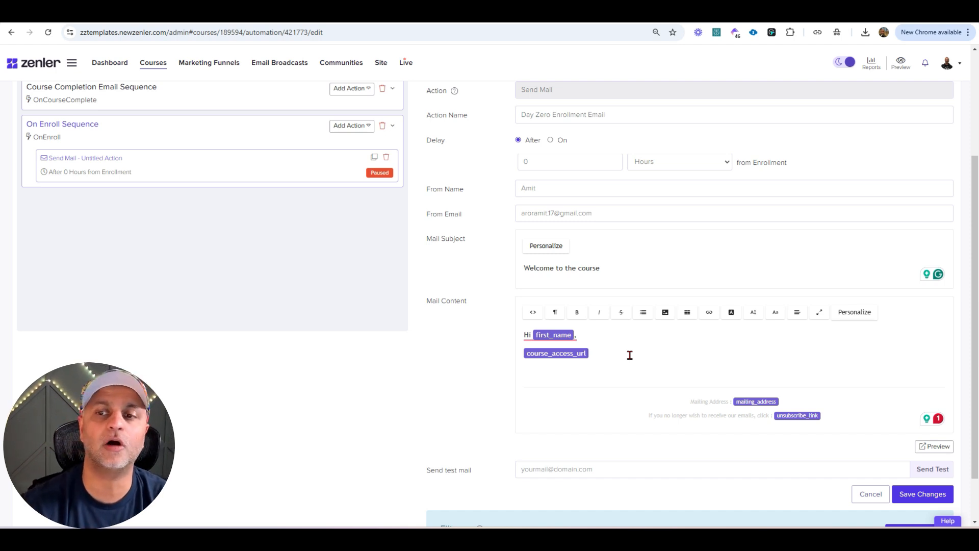
drag(625, 355, 525, 356)
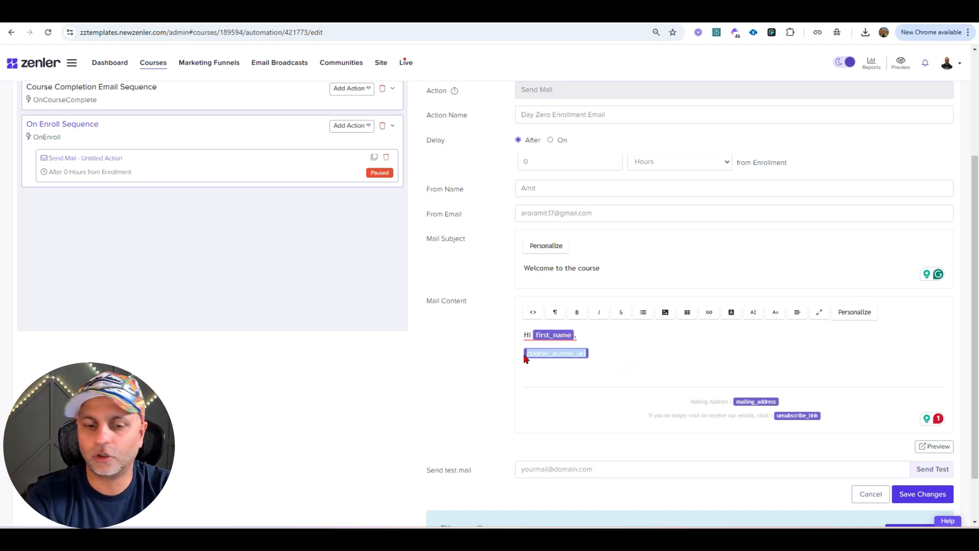
key(BackSpace)
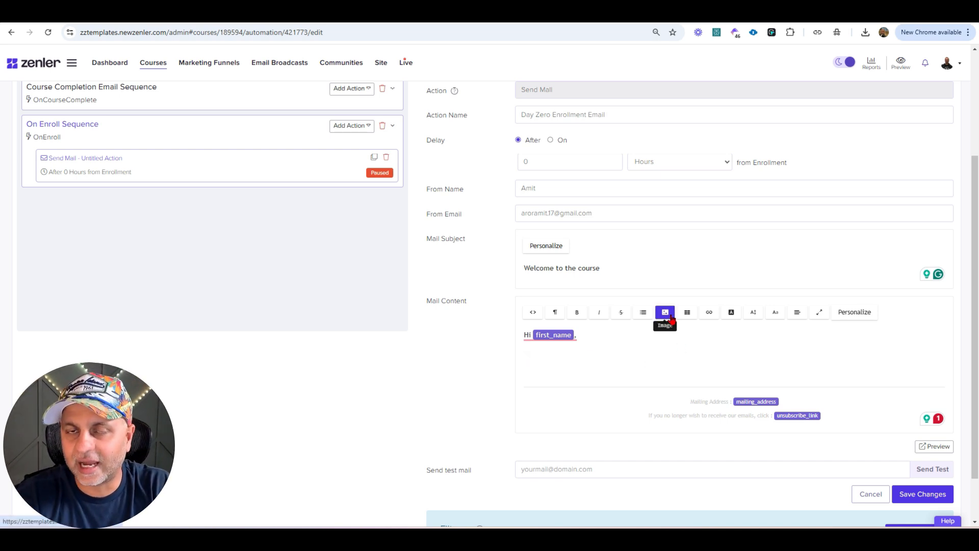
Fill the mail body with two Lorem ipsum paragraphs and insert the existing dark image with curved lines between them
click(583, 354)
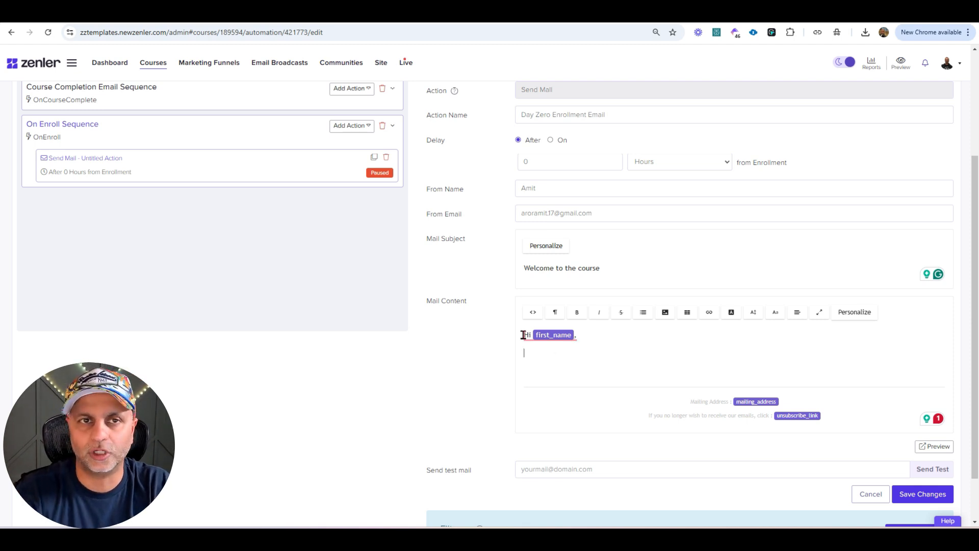
text(Lorem ipsum odor amet, consectetuer adipiscing elit. Ridiculus faucibus habitasse in ad proin mattis ipsum? Libero elementum ut hendrerit leo proin. Praesent laoreet nam dolor euismod vulputate viverra feugiat lacus. Fermentum tincidunt purus in; volutpat tristique purus nullam fusce. Aid imperdiet molestie integer potenti; auctor tincidunt nunc.  Accumsan elit quis nibh sagittis mus; at placerat. Fames tortor nec euismod fringilla mollis elementum. Ad est venenatis porttitor magnis morbi vestibulum venenatis. Vitae penatibus sem suspendisse dictumst accumsan luctus a ornare. Lacus dis dui dolor massa egestas fermentum vel nibh. Luctus fermentum mus ex dignissim, orci sit urna. Netus aliquet sem consequat tempor himenaeos est montes nascetur.)
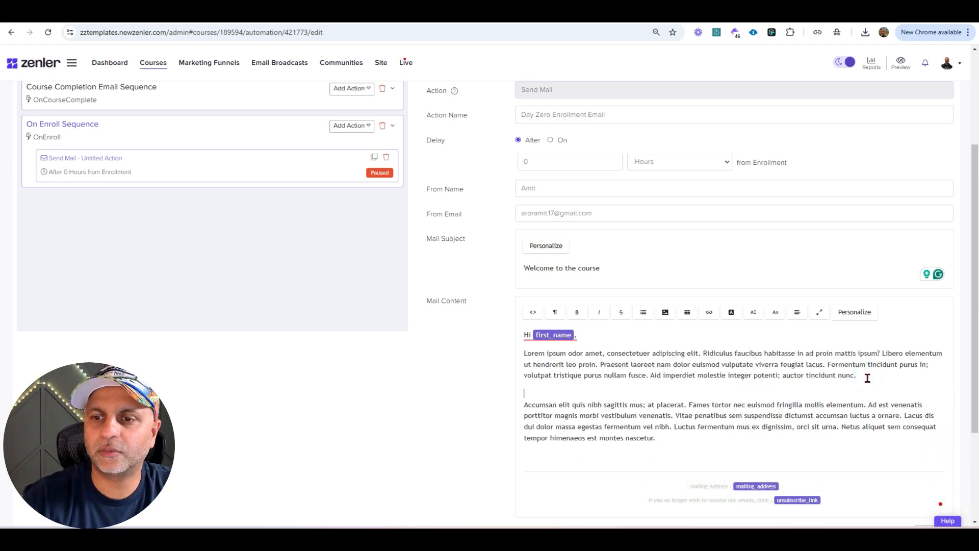
click(665, 312)
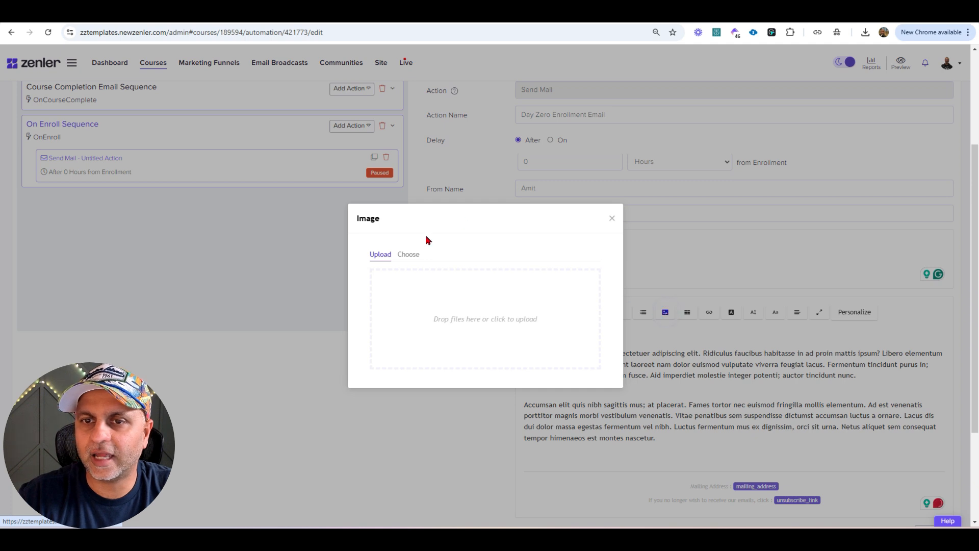
click(409, 254)
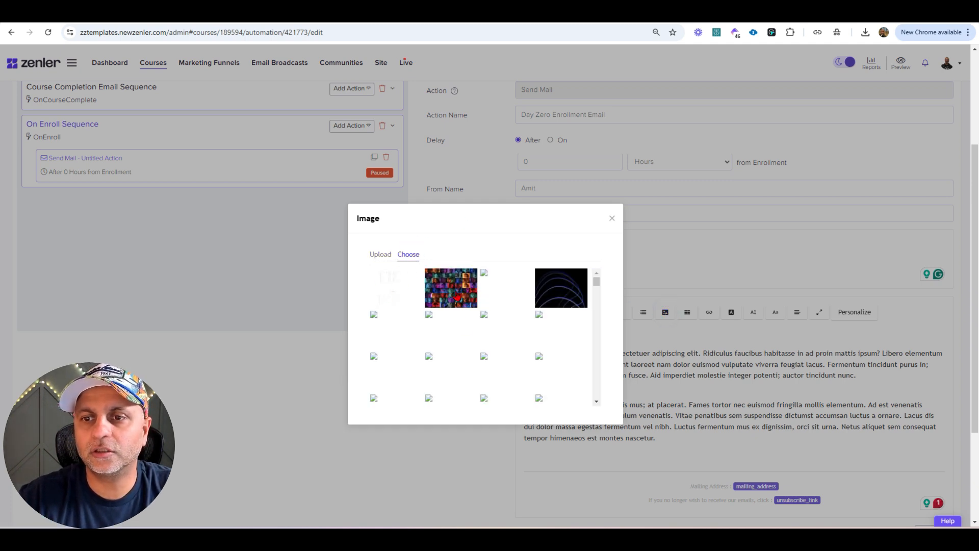
click(556, 295)
scroll(671, 337, down, 2)
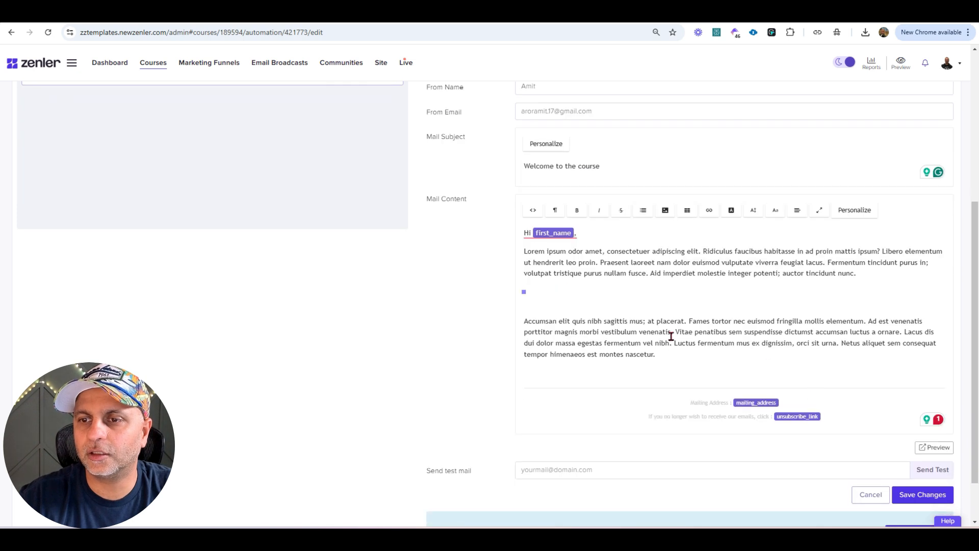
drag(670, 344, 526, 343)
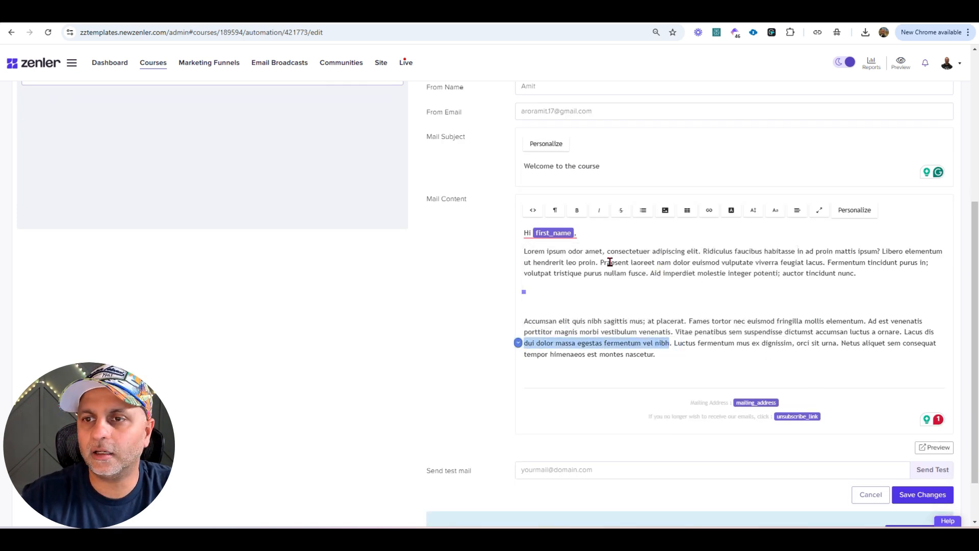
click(708, 210)
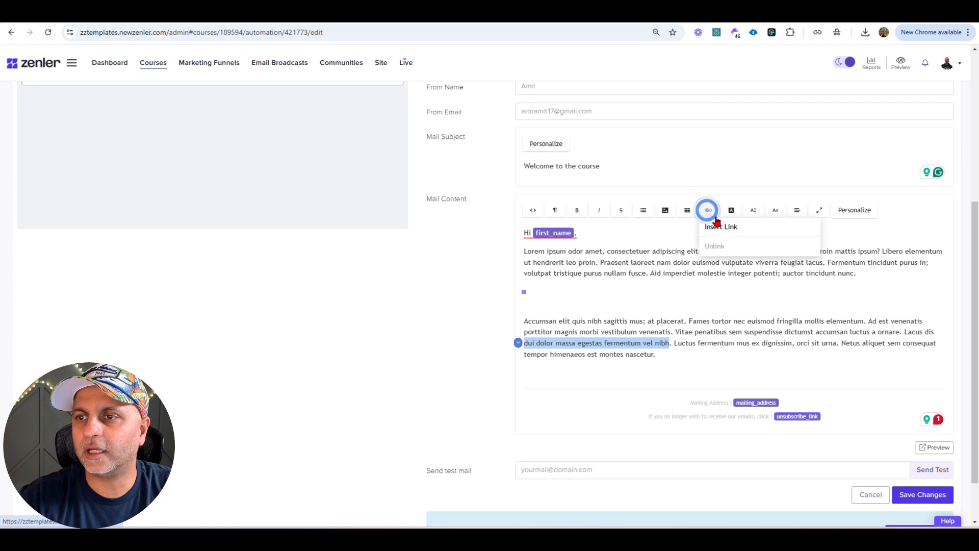
click(725, 227)
text(https://zztemplates.newzenler.com)
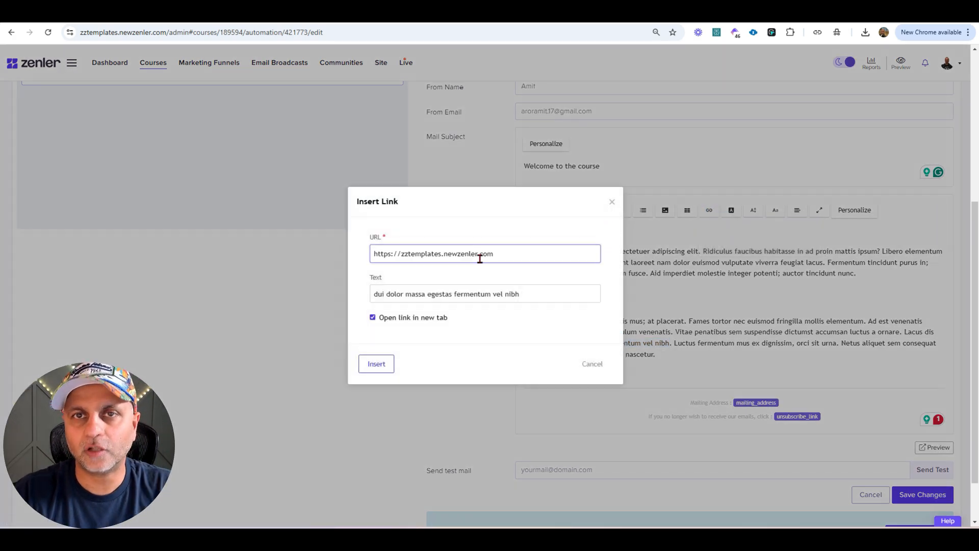
click(377, 364)
scroll(745, 321, down, 3)
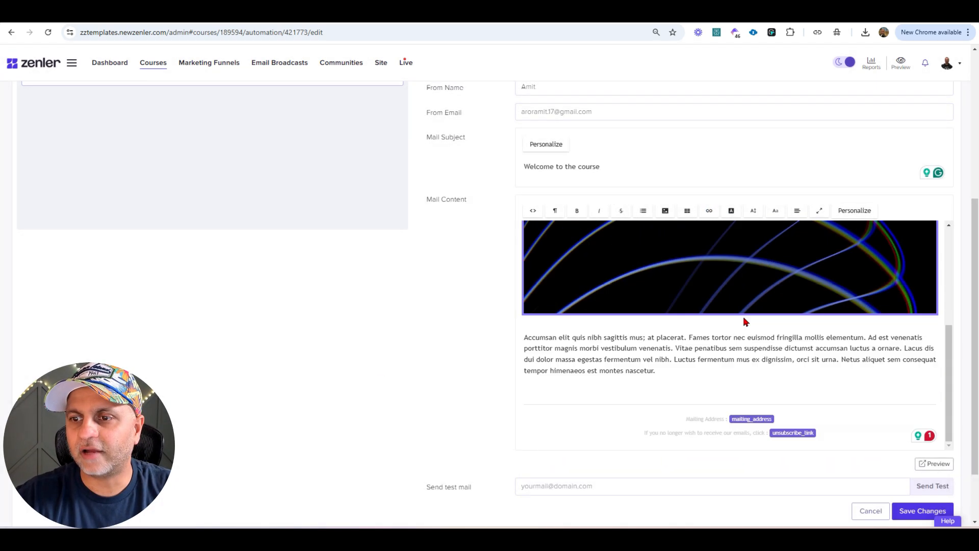
click(737, 356)
scroll(759, 377, up, 5)
scroll(766, 382, down, 5)
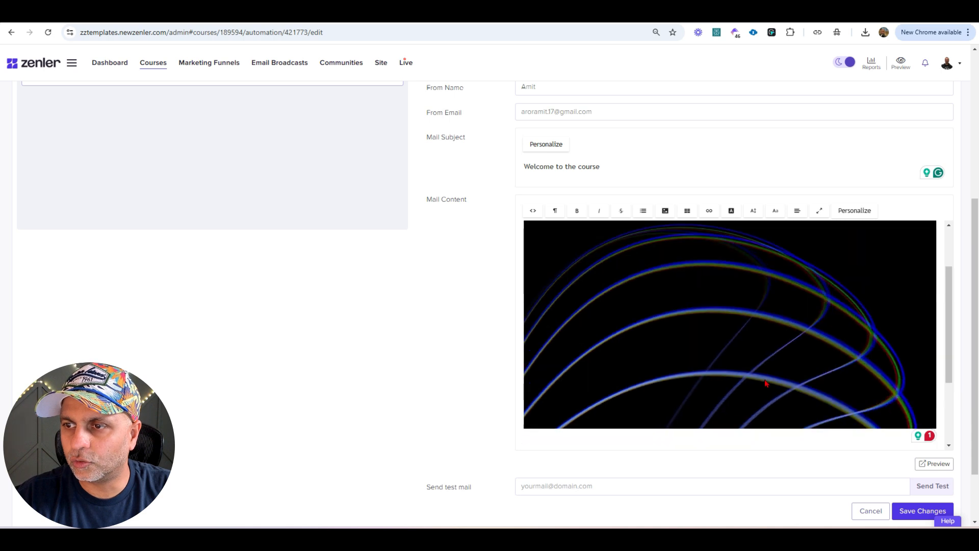
click(640, 338)
drag(679, 348, 525, 348)
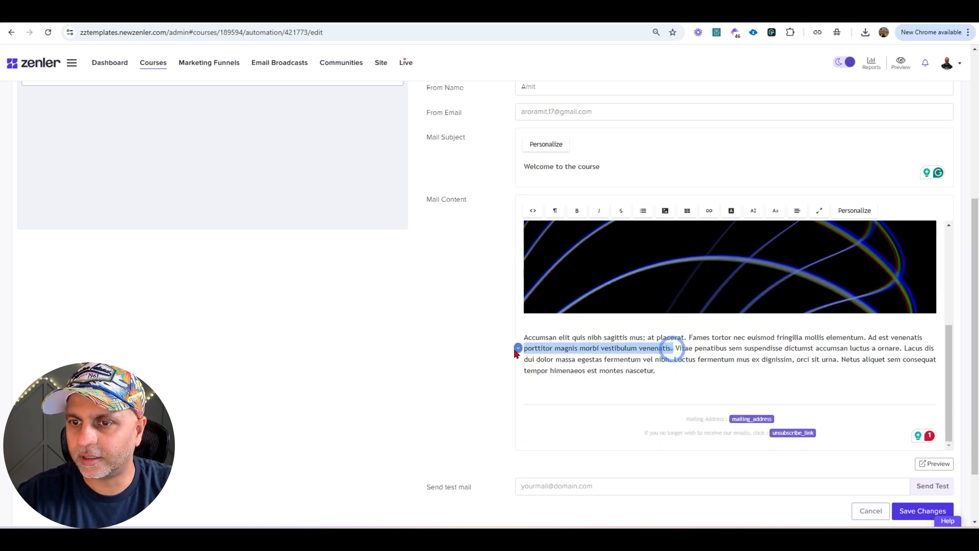
click(577, 211)
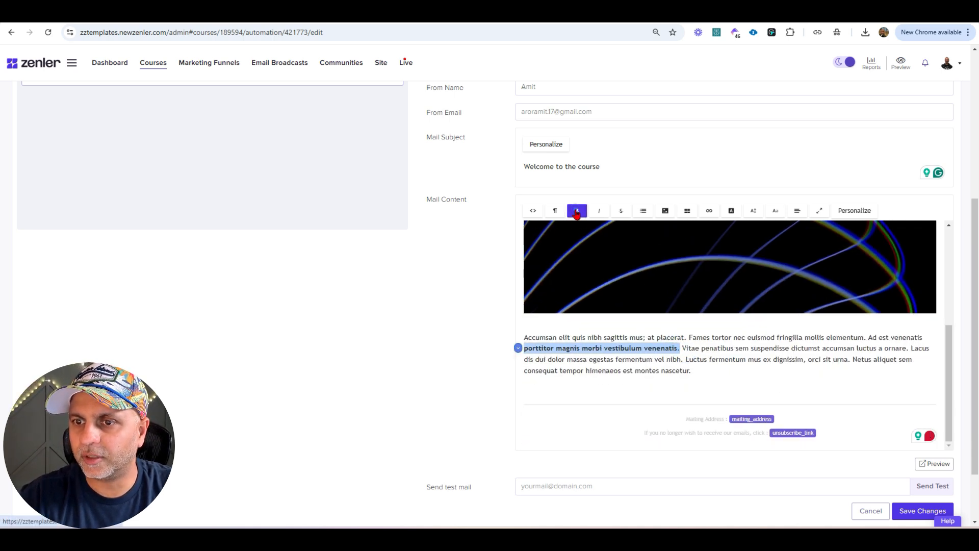
click(709, 210)
click(716, 227)
click(764, 350)
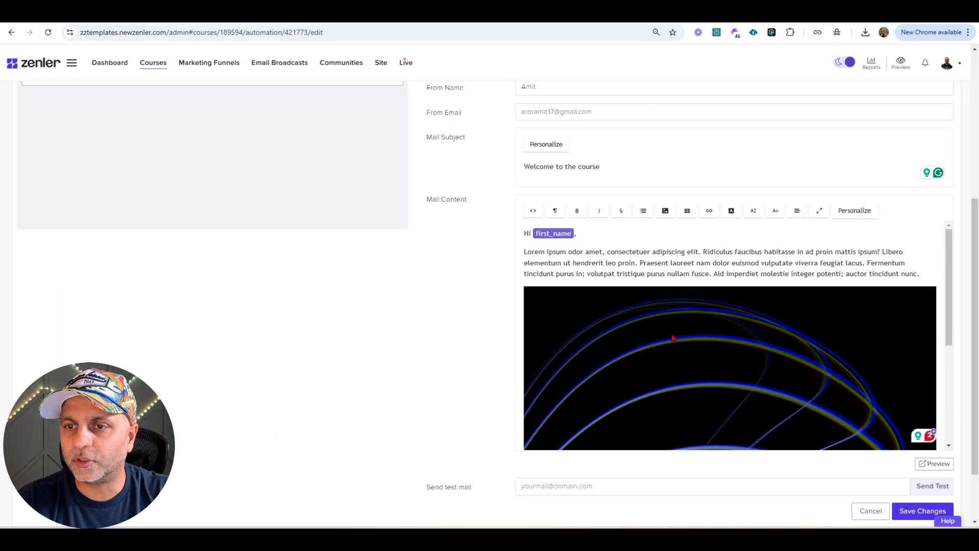
Review the finished mail content and make the Day Zero Enrollment Email action live
scroll(674, 339, up, 1)
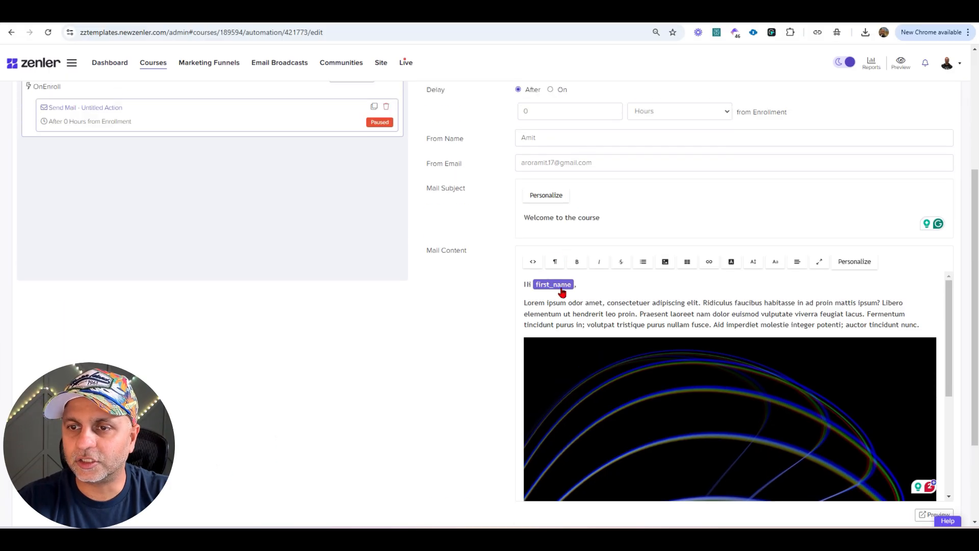
scroll(717, 324, down, 5)
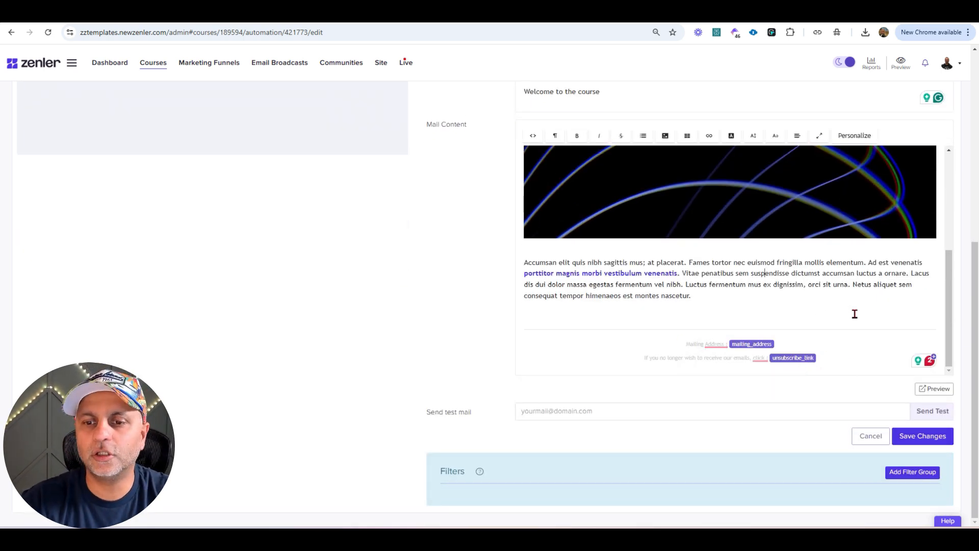
click(617, 416)
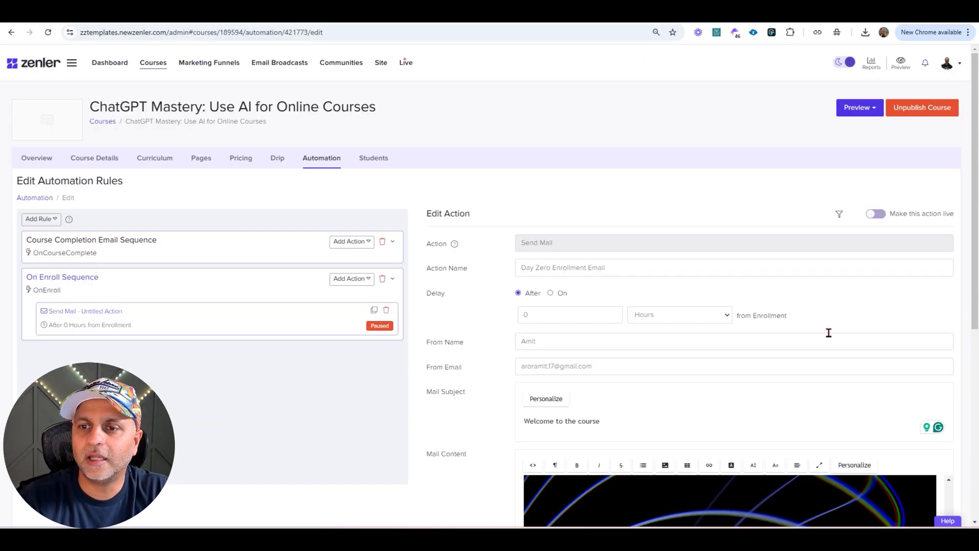
scroll(831, 333, down, 5)
scroll(842, 334, down, 2)
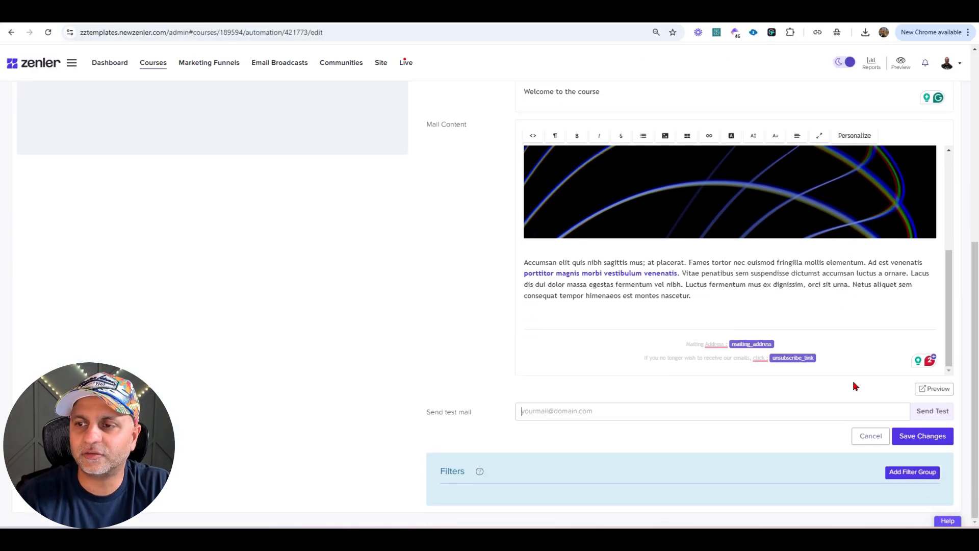
scroll(853, 381, up, 6)
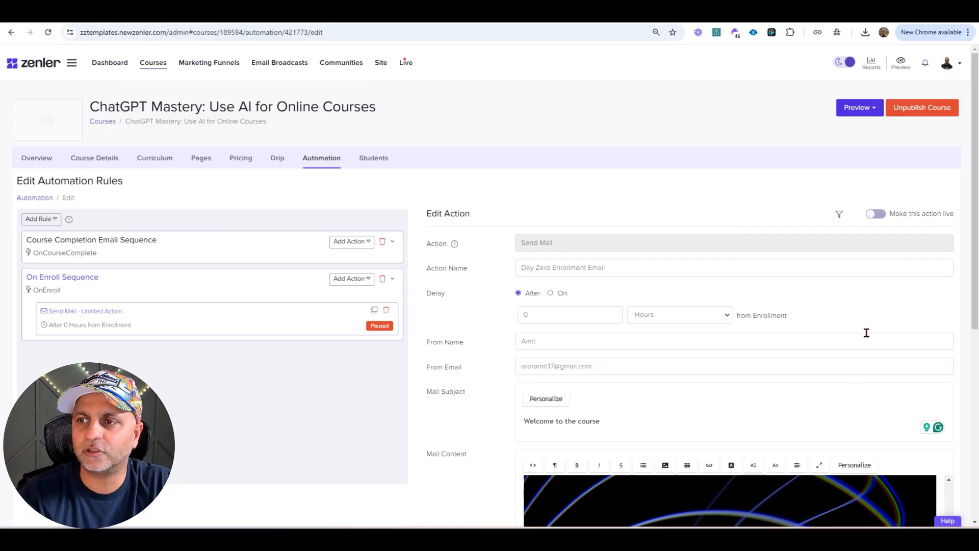
click(878, 215)
click(522, 341)
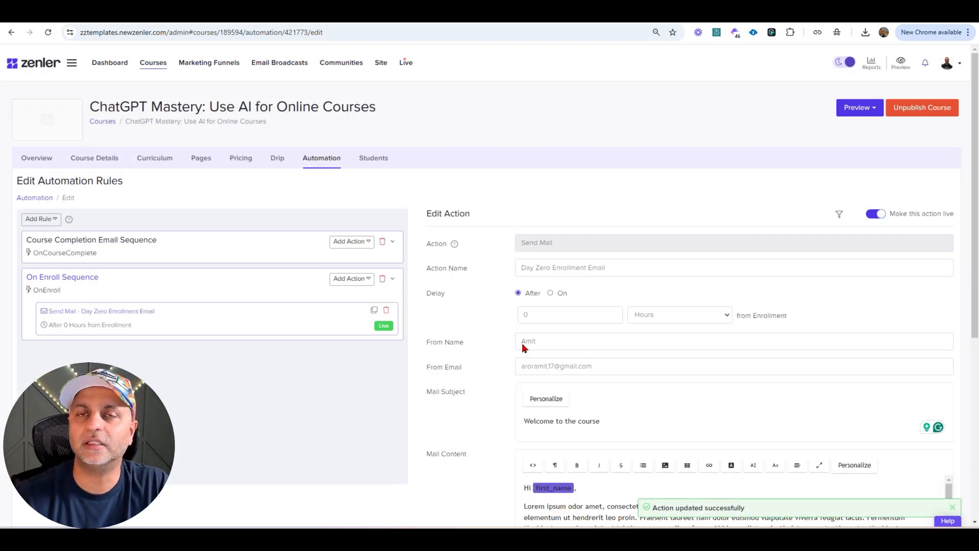
Clone the Day Zero Enrollment Email action within the On Enroll Sequence rule under the name "Day One Email"
triple_click(615, 267)
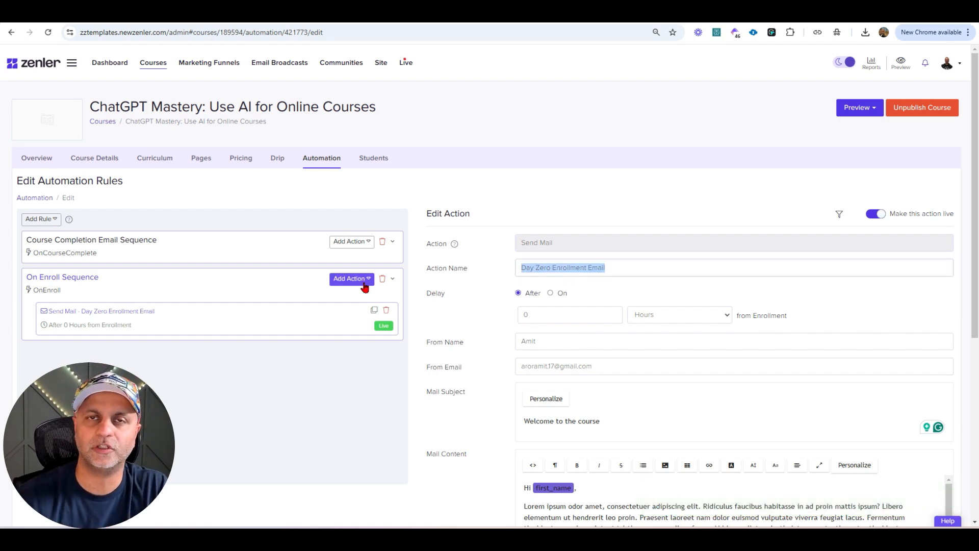
click(374, 310)
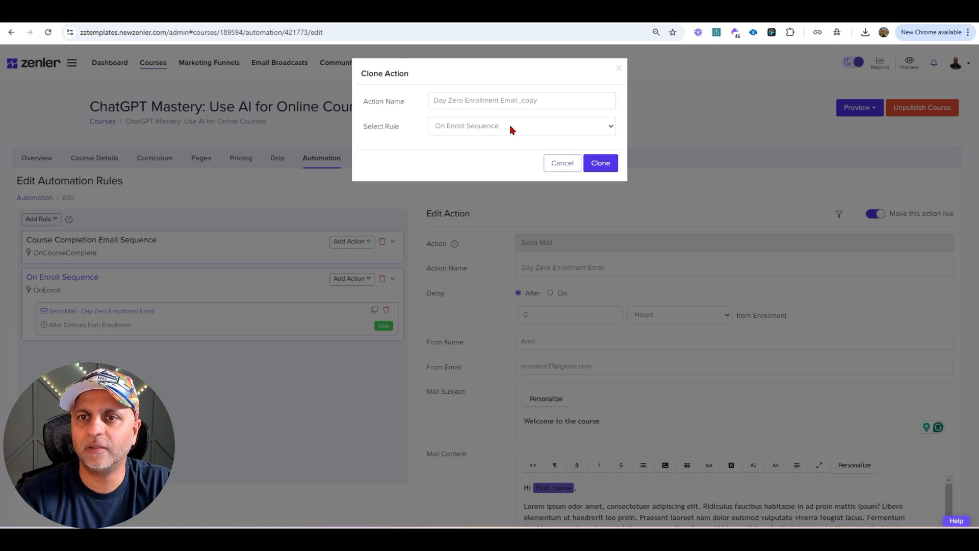
click(512, 129)
click(498, 153)
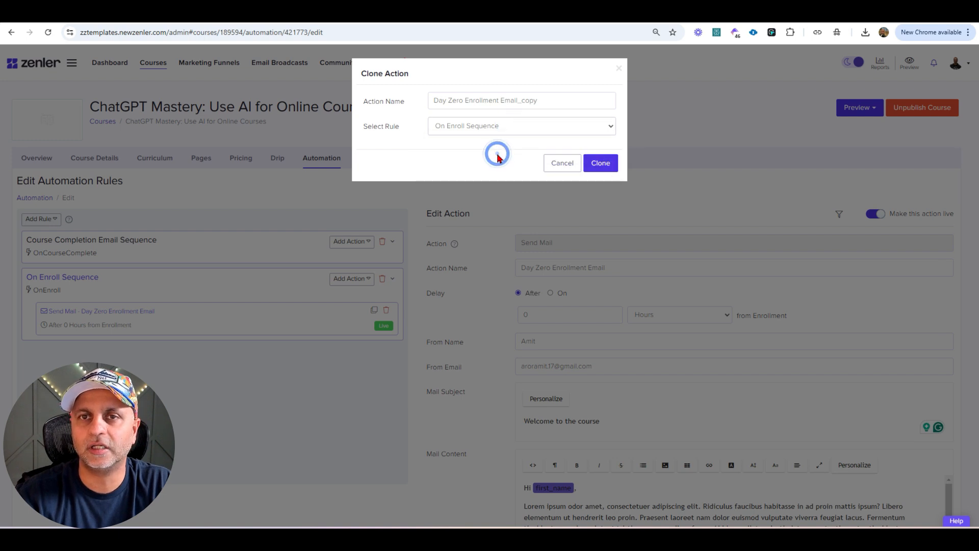
triple_click(542, 102)
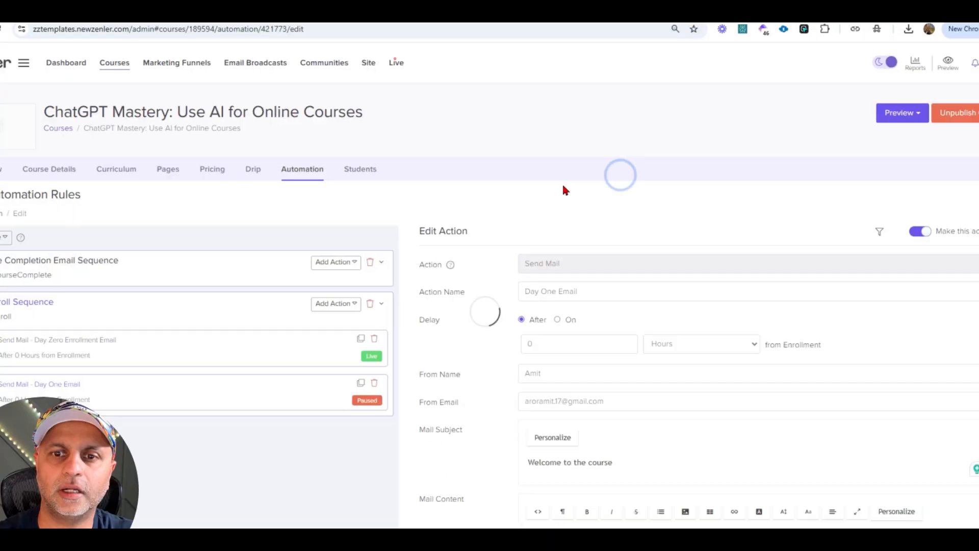
Set the Day One Email's delay to 1 day from enrollment, save the changes and make the action live
click(253, 400)
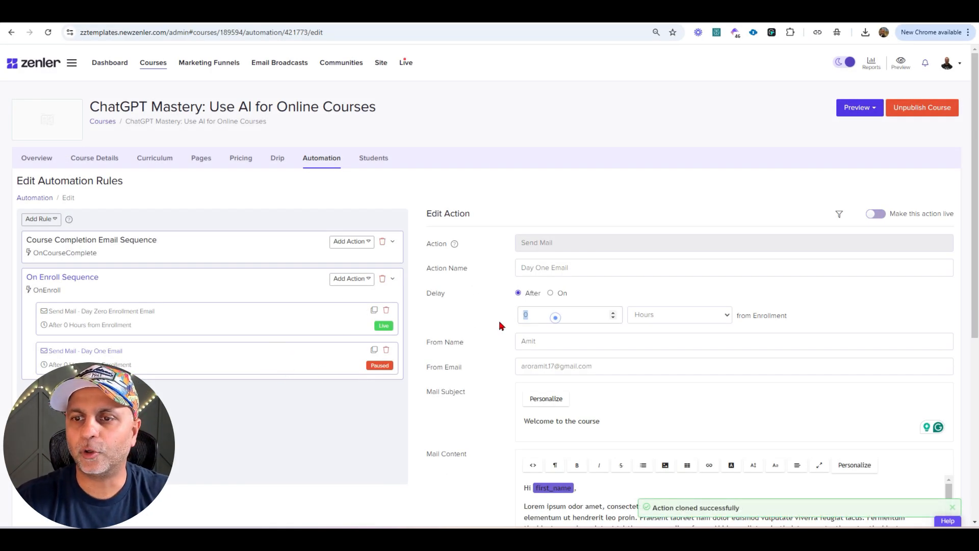
text(1)
click(645, 314)
click(654, 352)
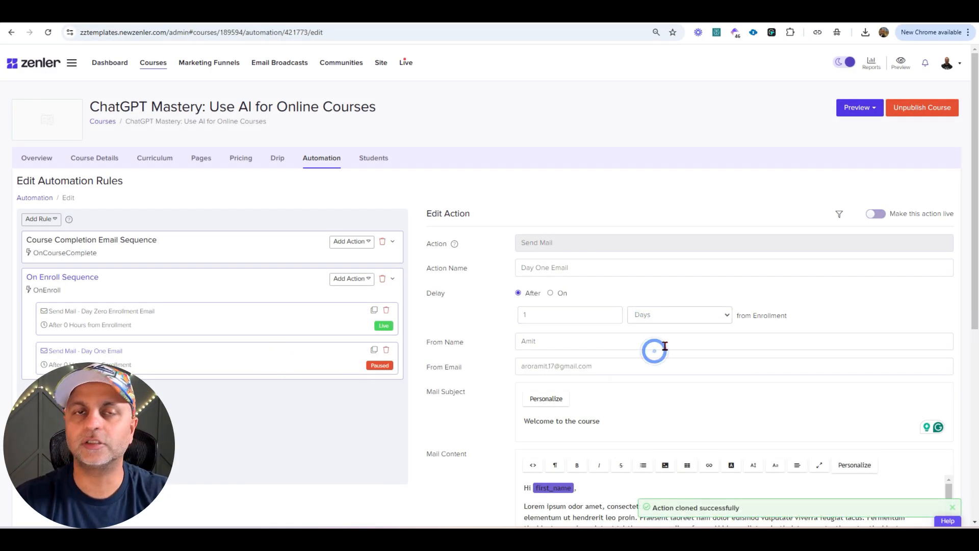
scroll(703, 376, down, 6)
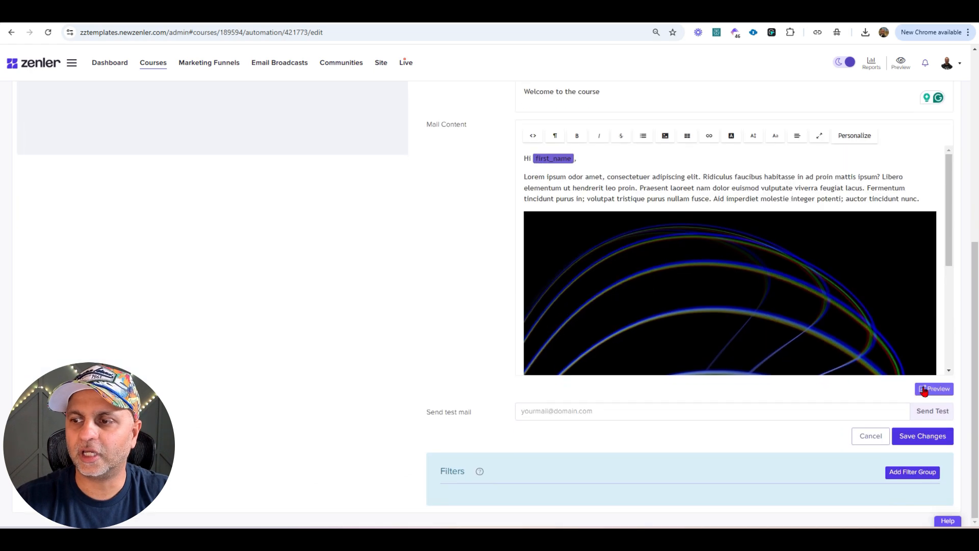
click(922, 437)
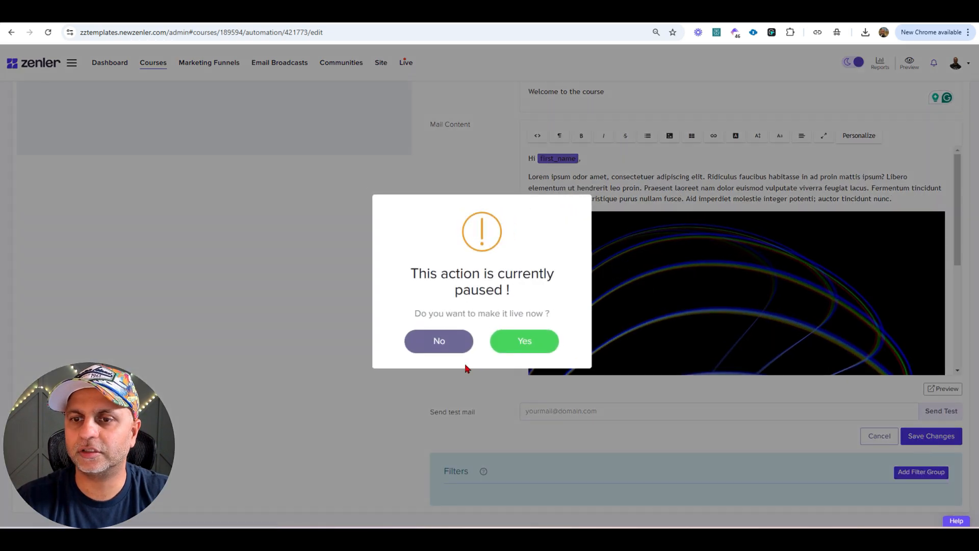
click(508, 344)
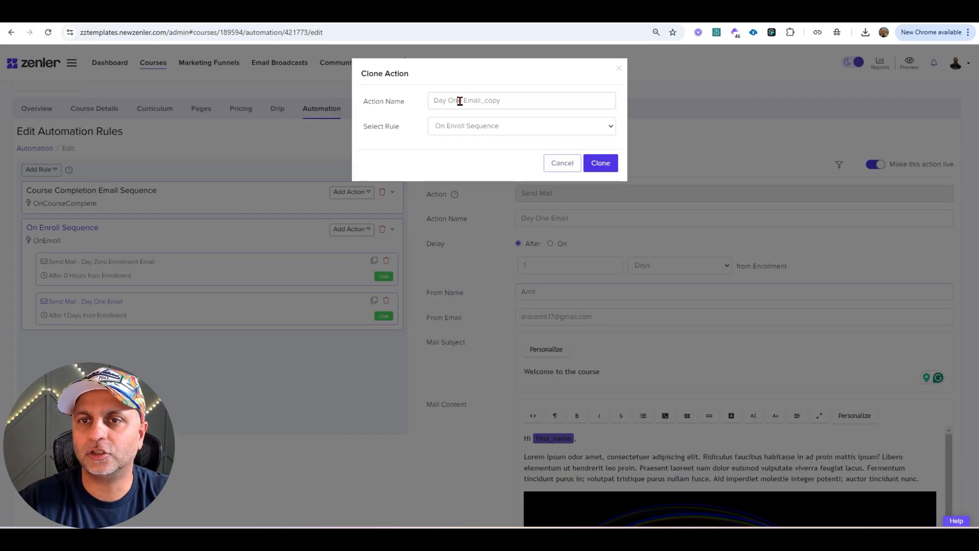
Clone the Day One Email action within the On Enroll Sequence rule under the name "Day Two Email"
double_click(460, 101)
text(Two)
key(End)
key(BackSpace)
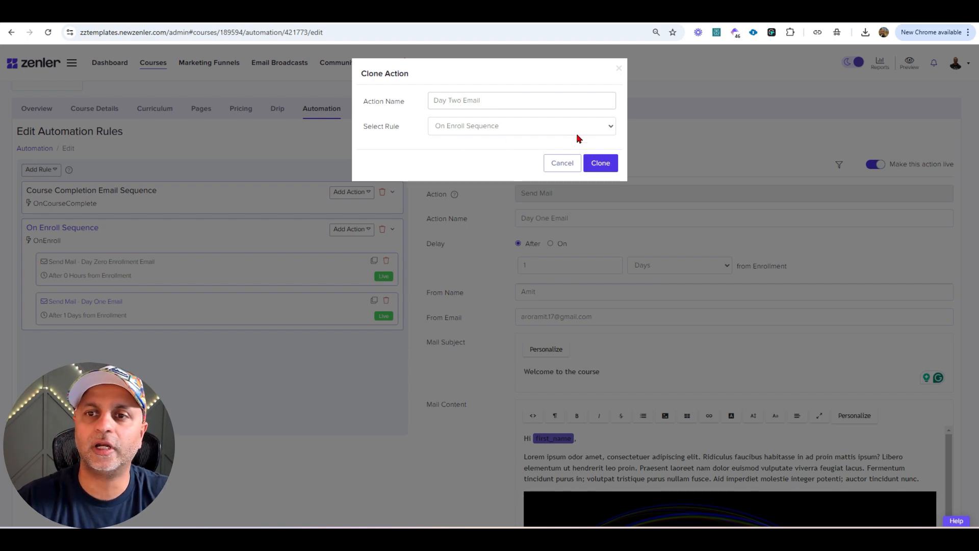
click(599, 163)
Make the Day Two Email action live and view its mail content as HTML code before returning to the visual view
scroll(267, 351, down, 5)
scroll(704, 290, down, 5)
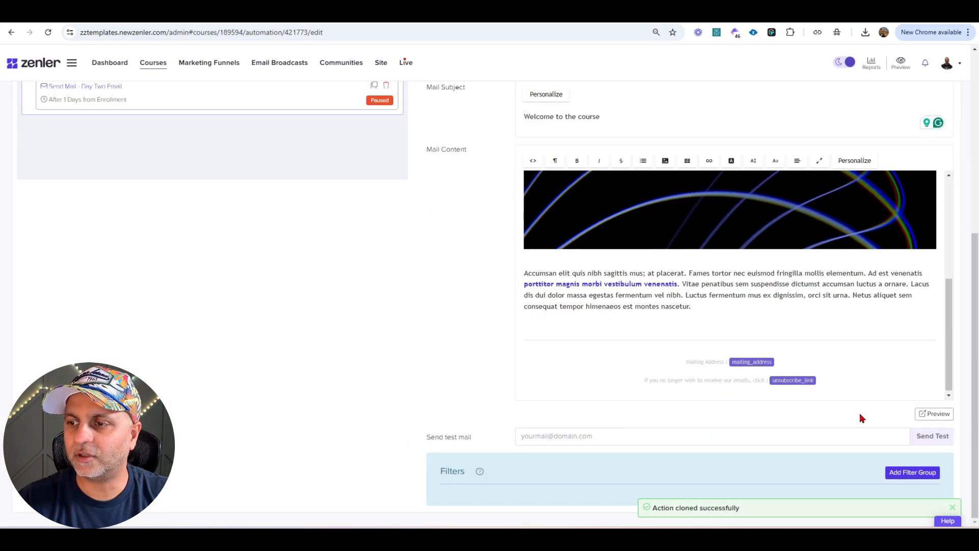
scroll(954, 409, up, 6)
scroll(935, 213, down, 6)
scroll(934, 212, up, 4)
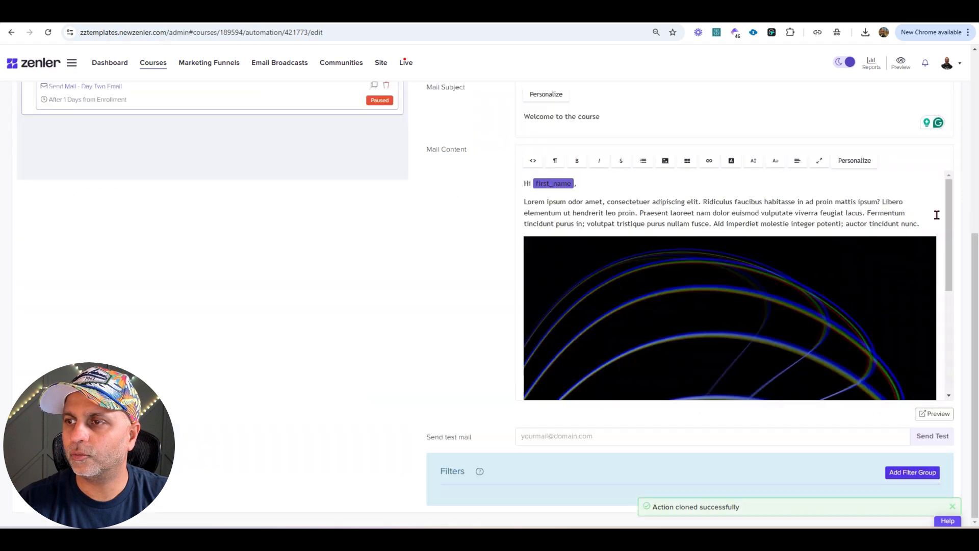
scroll(969, 212, up, 6)
click(876, 215)
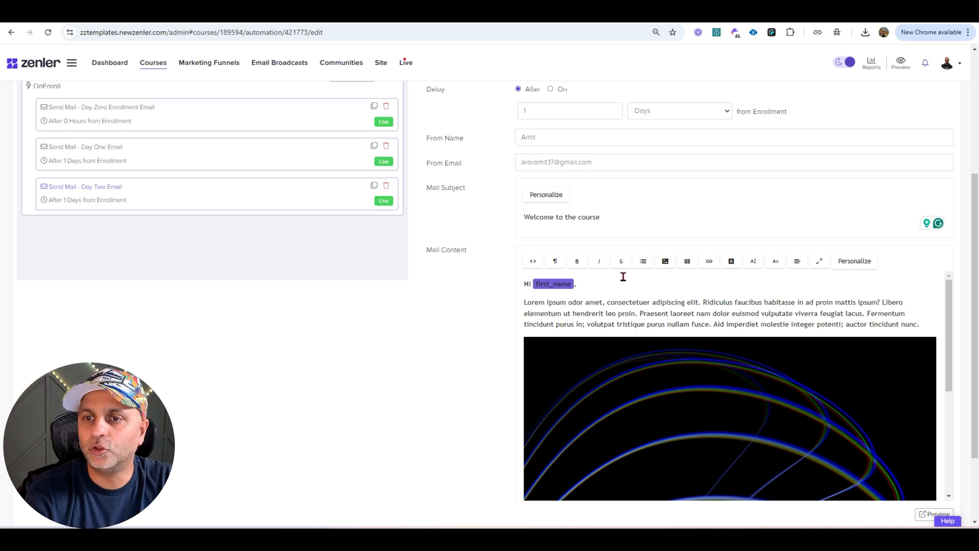
click(533, 262)
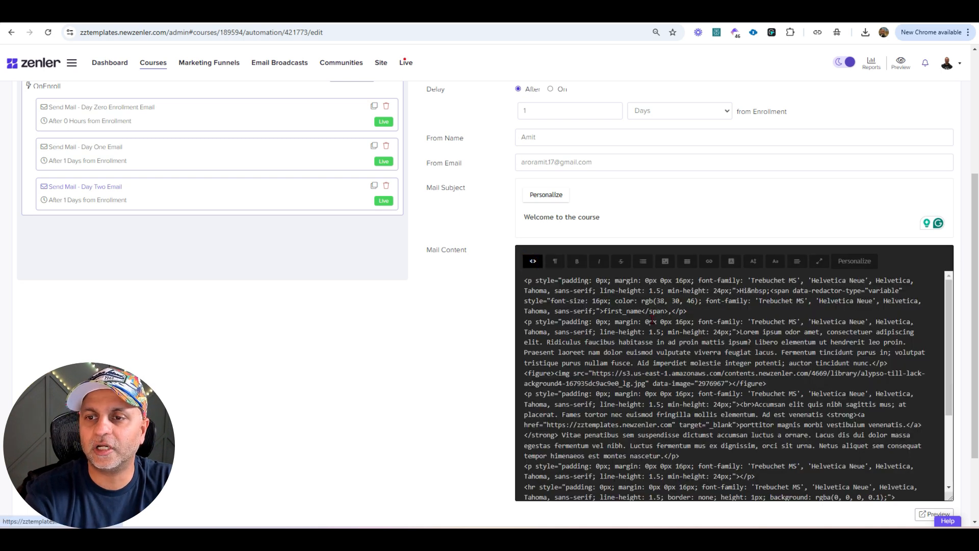
click(527, 265)
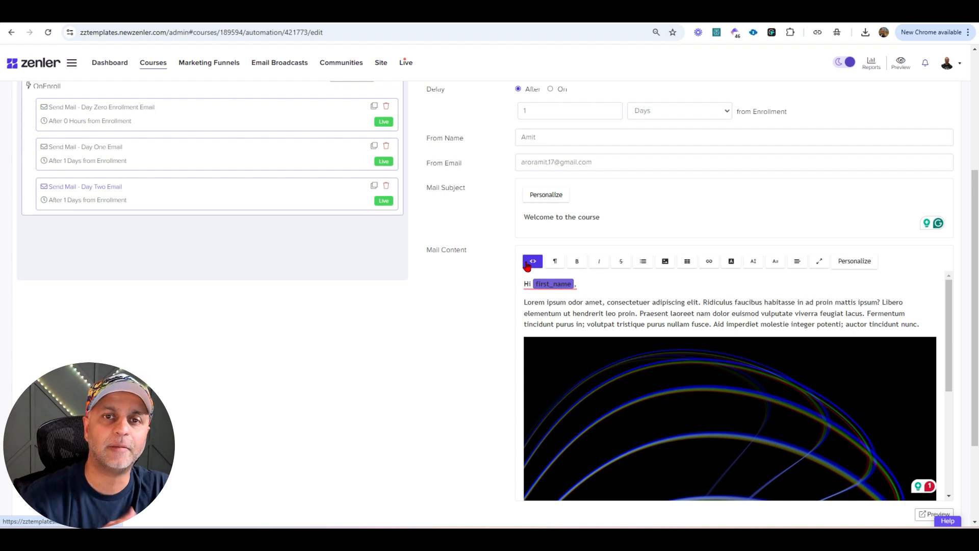
Open the content of the draft broadcast "AI Membership Closing Soon" and copy the email's entire HTML code
click(290, 63)
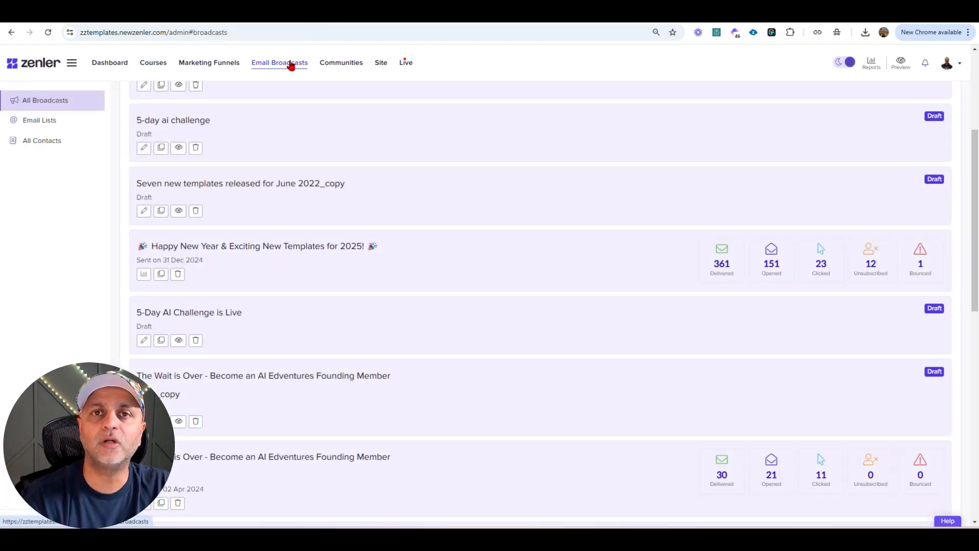
scroll(375, 292, up, 4)
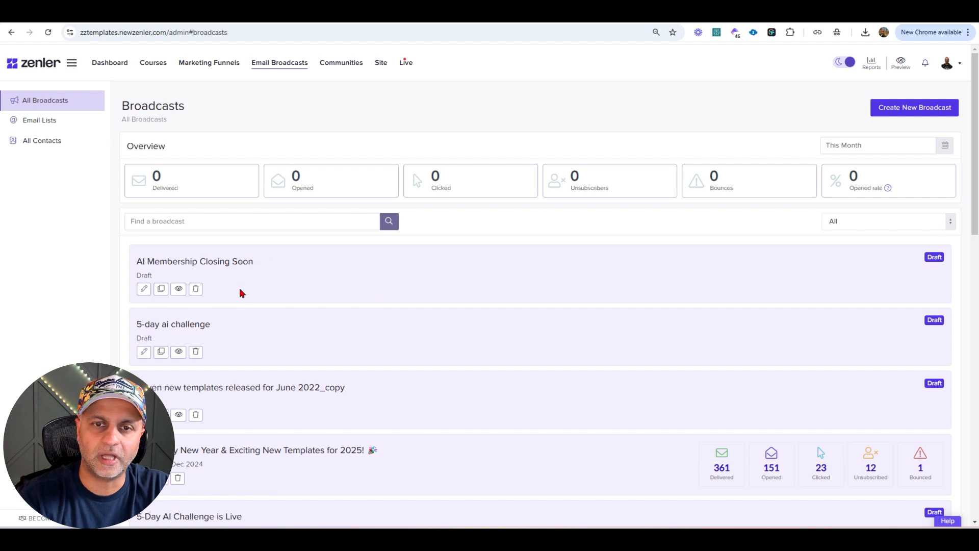
click(144, 289)
click(940, 376)
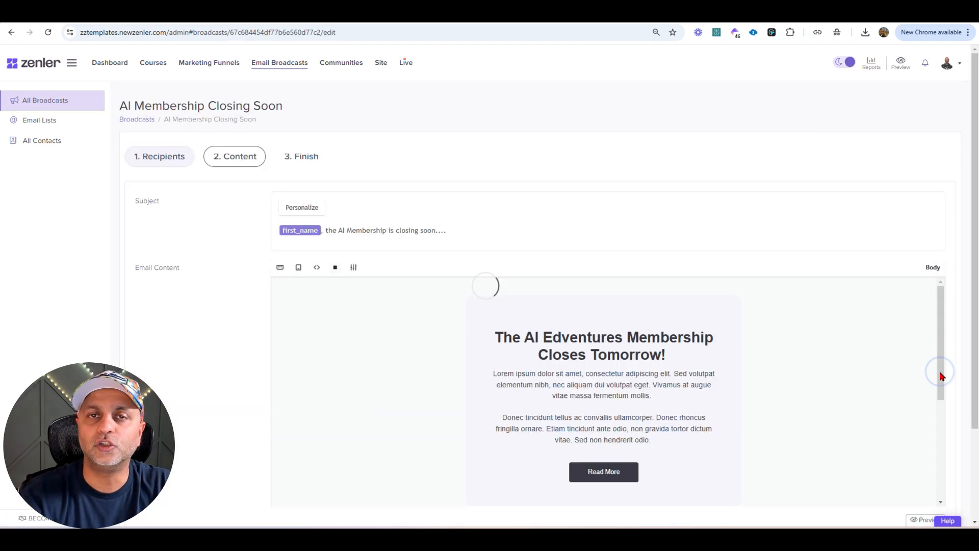
click(317, 267)
click(420, 318)
key(ctrl+a)
click(317, 267)
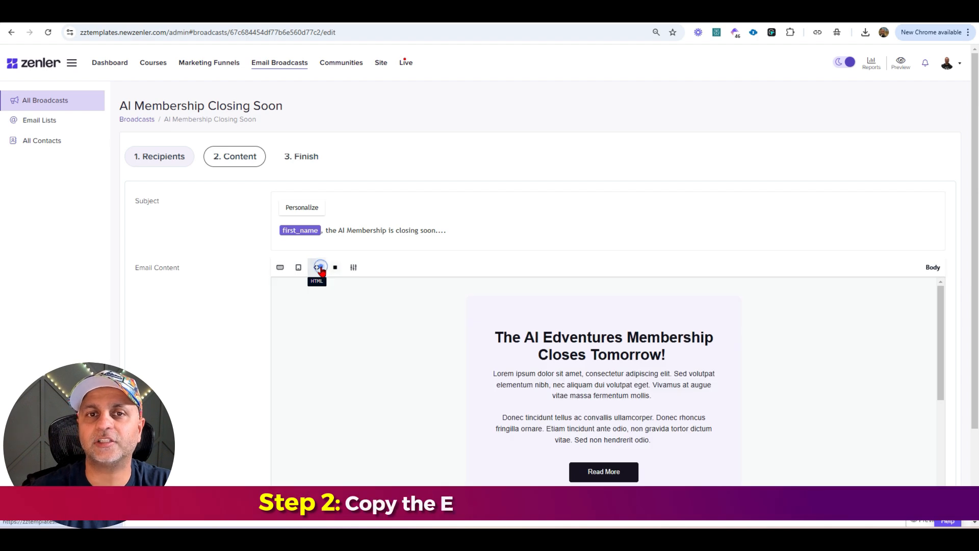
Open the automation rules of the course "ChatGPT Mastery: Use AI for Online Courses" for editing, with the On Enroll Sequence expanded
click(150, 63)
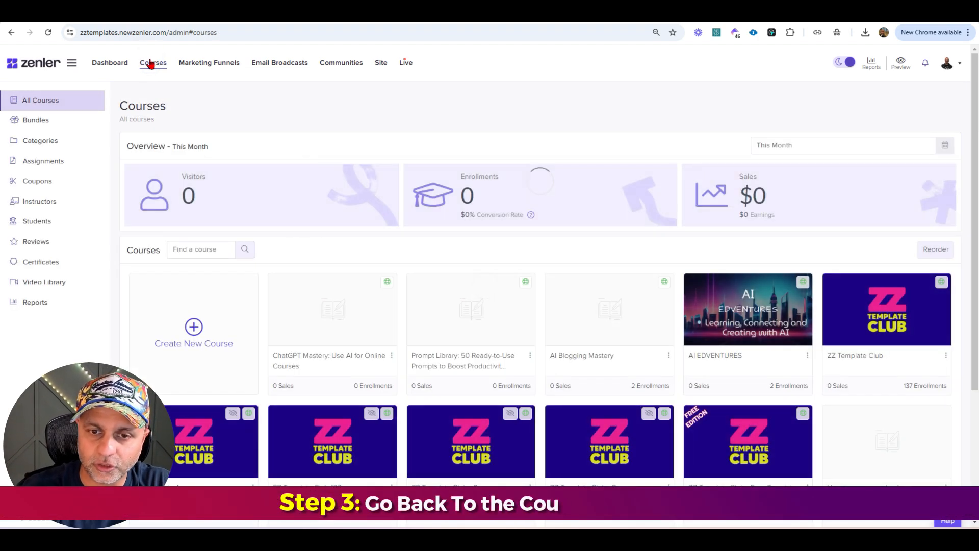
click(369, 322)
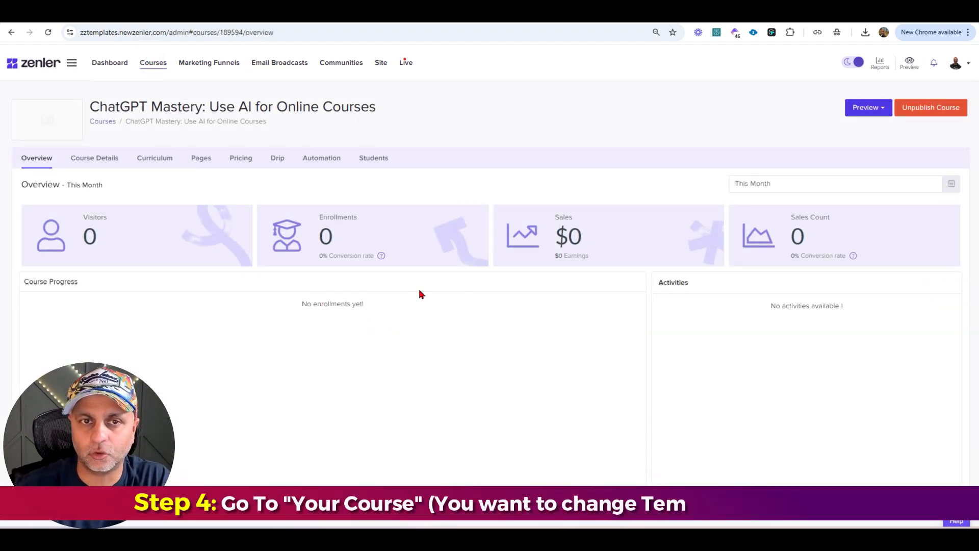
click(314, 162)
click(247, 365)
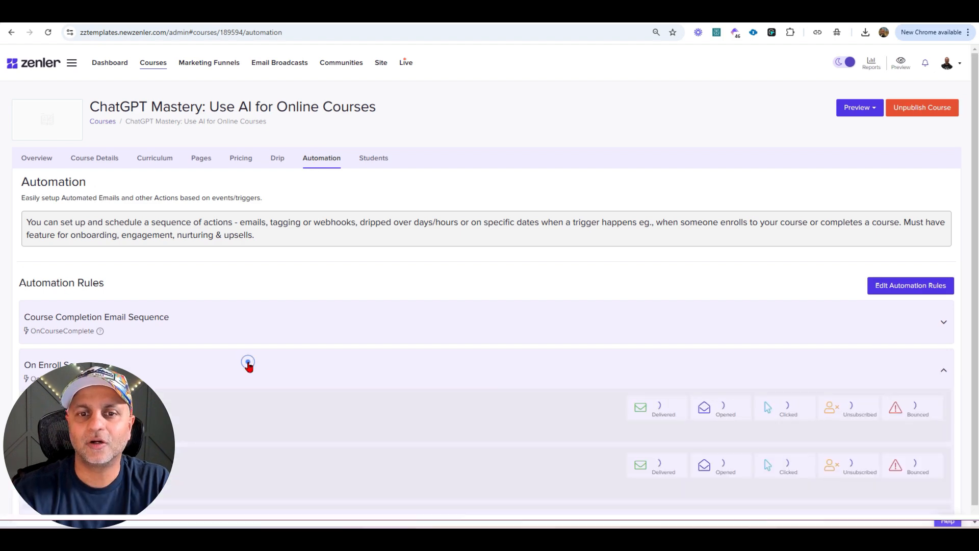
click(900, 295)
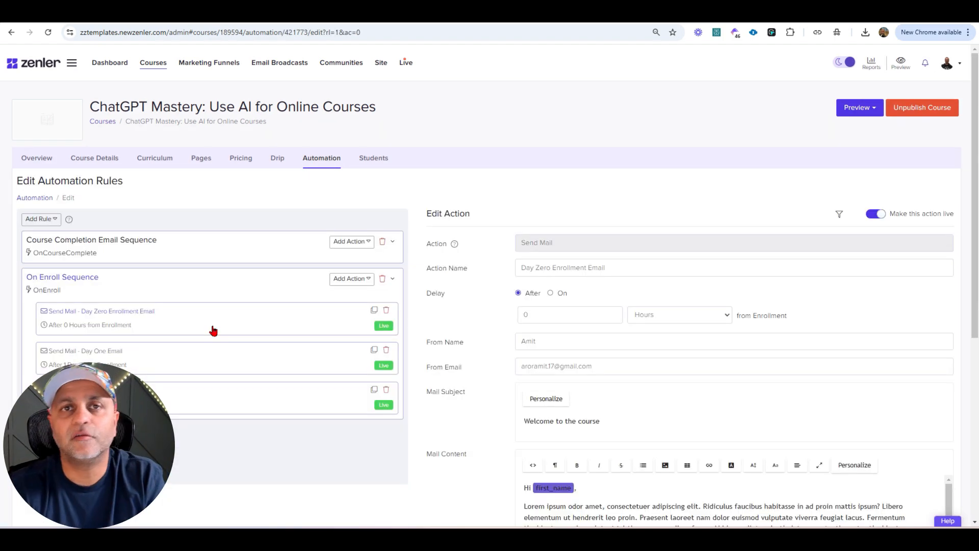
Try replacing the Day Zero Enrollment Email's mail content with the copied broadcast HTML, viewing it in the visual editor
scroll(461, 314, down, 3)
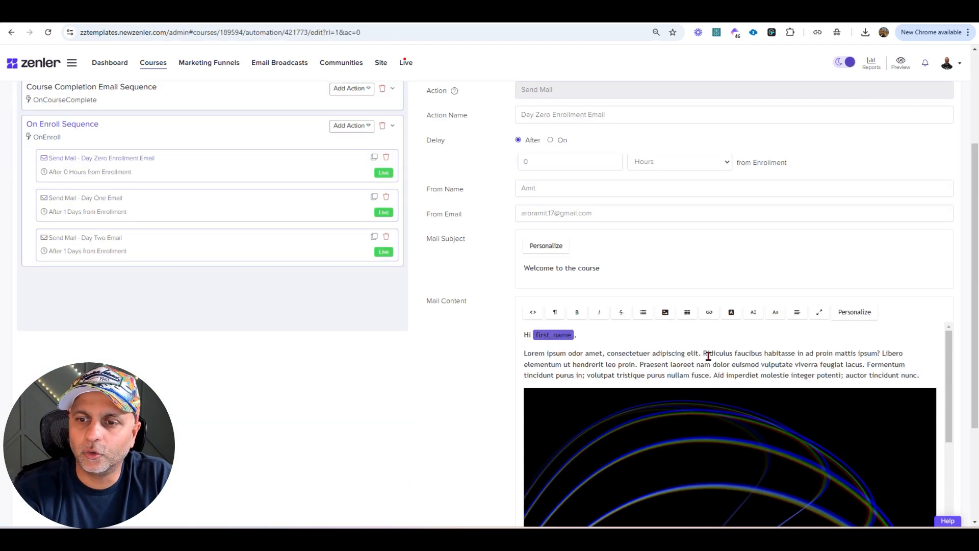
click(533, 312)
key(ctrl+a)
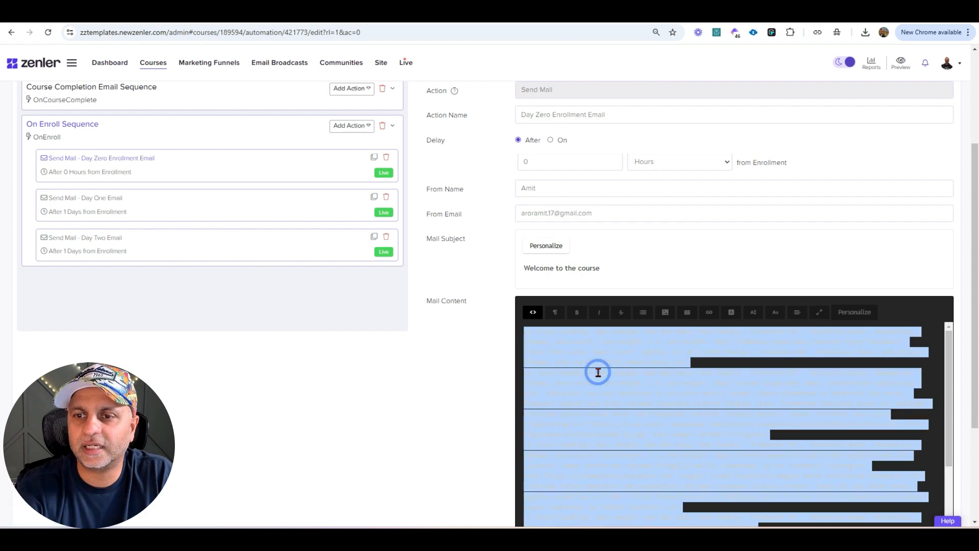
key(ctrl+v)
click(532, 289)
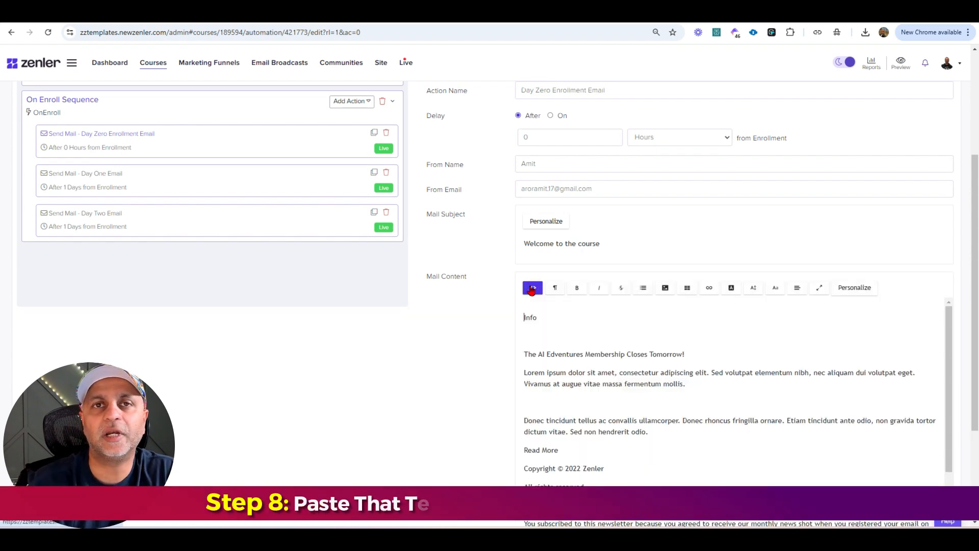
click(764, 432)
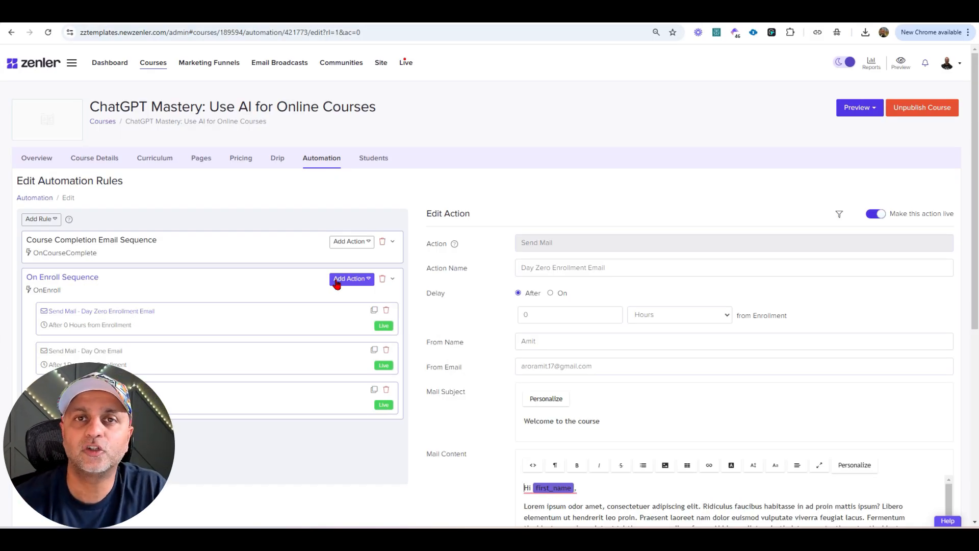
Discard the unsaved email changes and examine the Course Completion Email Sequence rule with the available actions and rule triggers
click(104, 282)
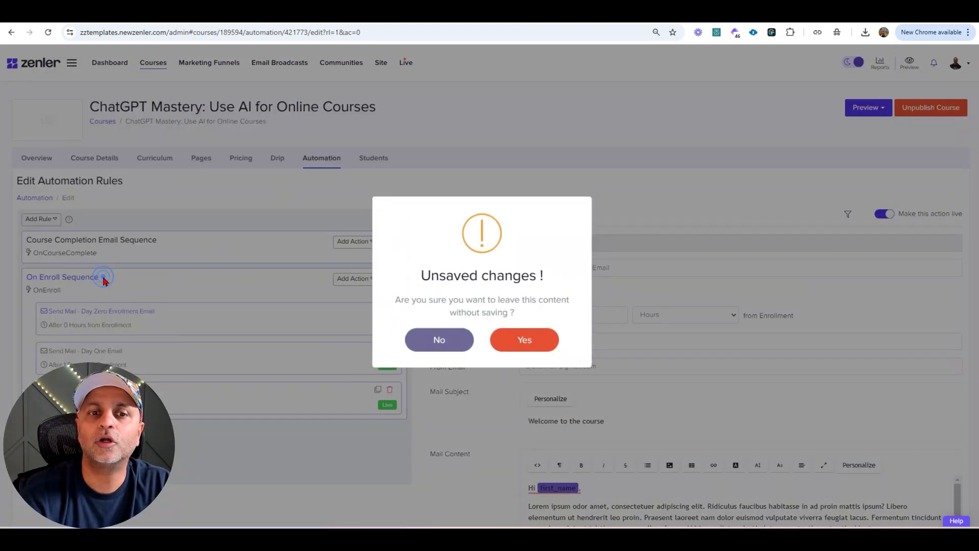
click(510, 340)
click(187, 257)
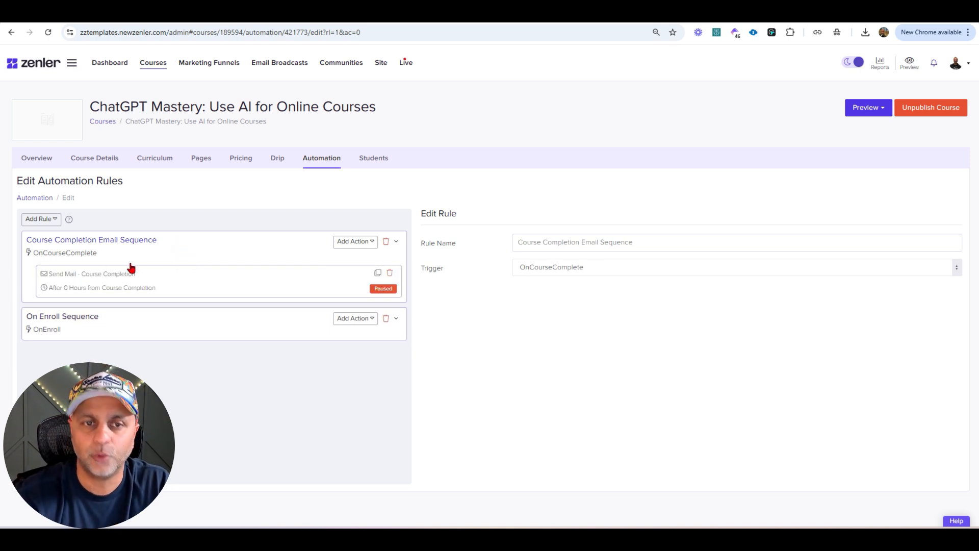
click(355, 242)
click(41, 218)
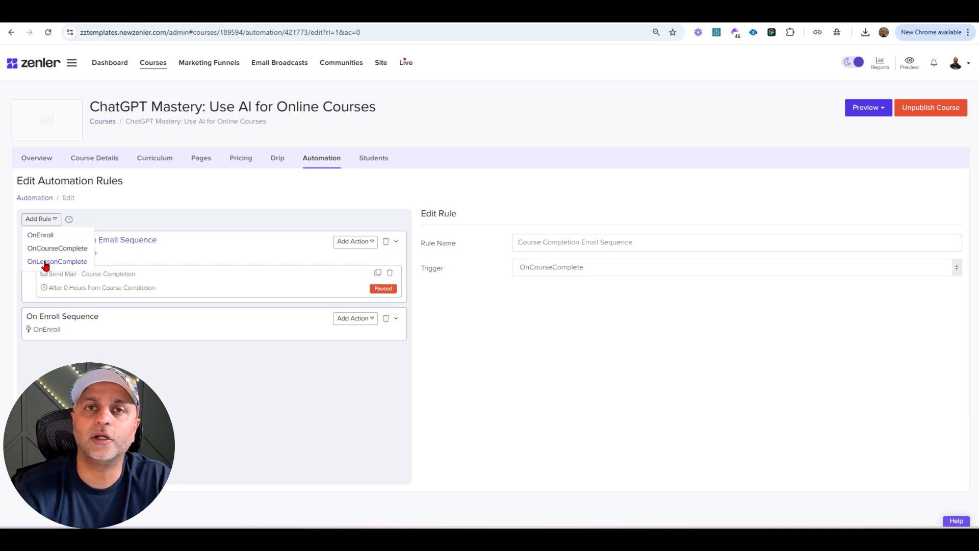
Open the automation rules of the marketing funnel "5-Day AI Copywriting Challenge" to examine its Email Drip Sequence
click(209, 65)
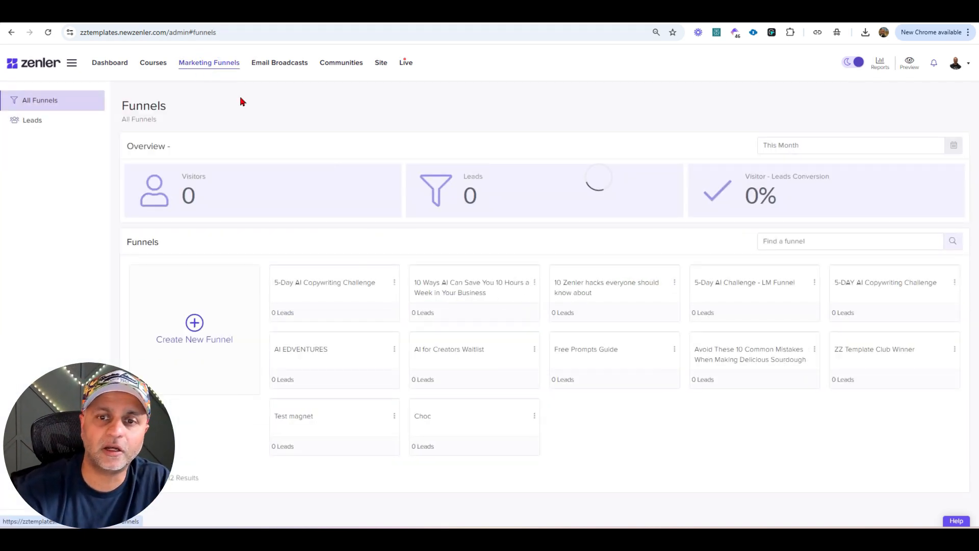
click(330, 298)
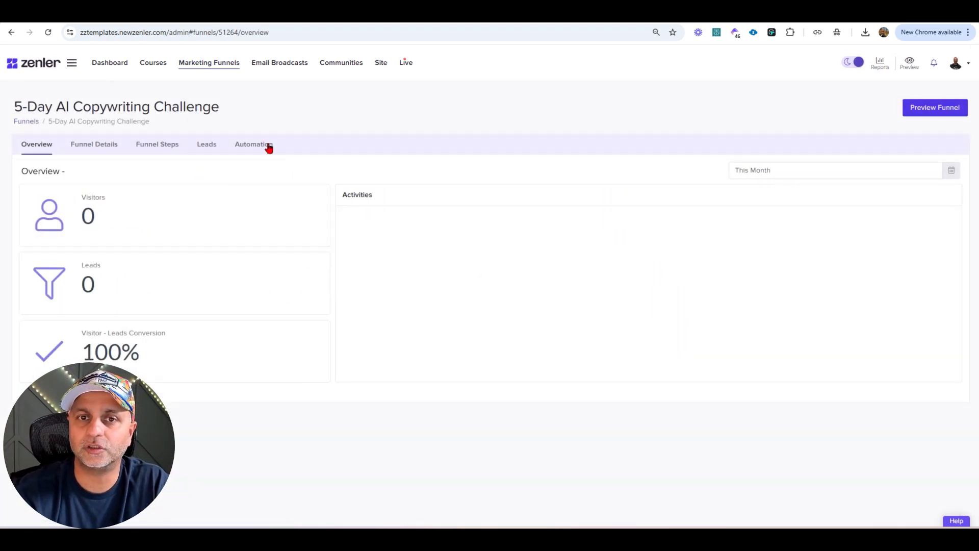
click(269, 147)
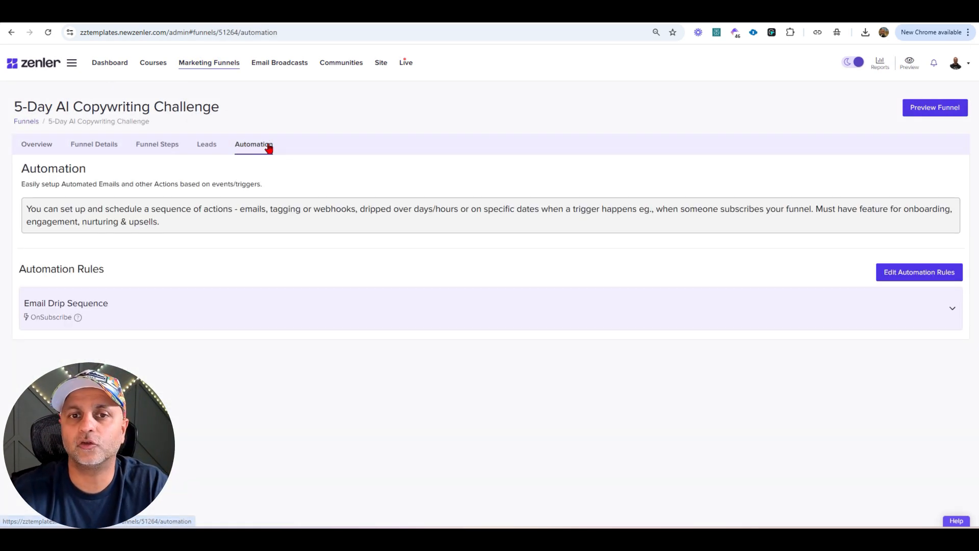
click(919, 271)
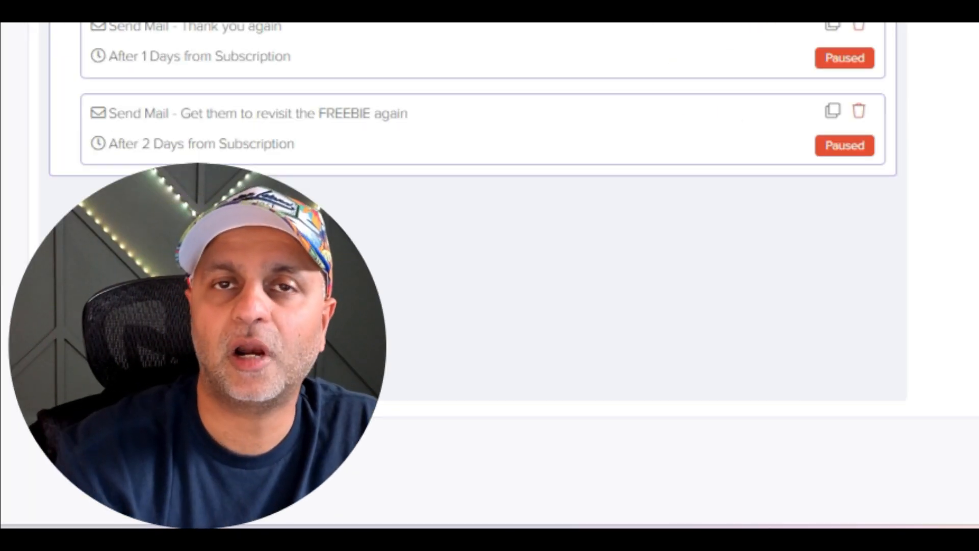
Open the "Free Zenler Consultation - March 2025" booking from the live calendar and bring up its automation rules for editing
click(407, 63)
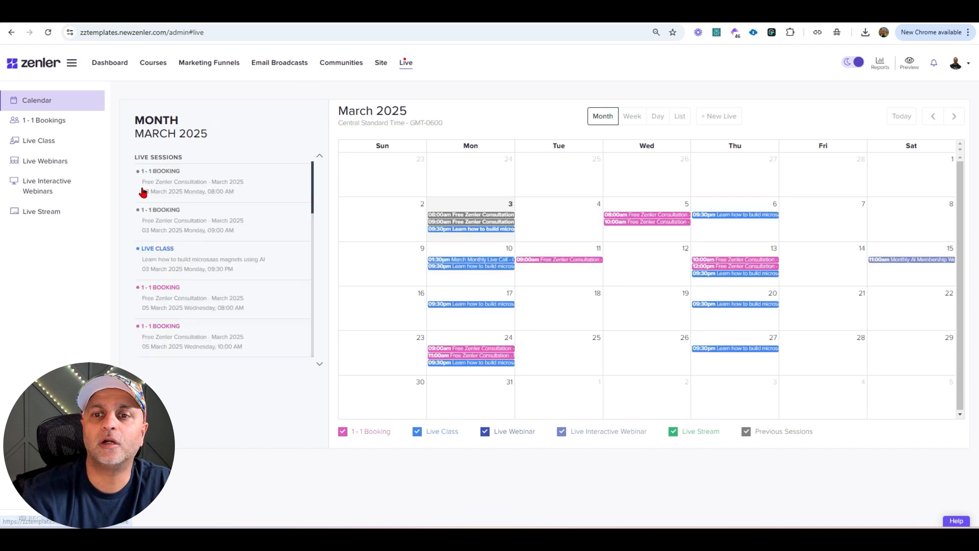
click(492, 349)
click(547, 336)
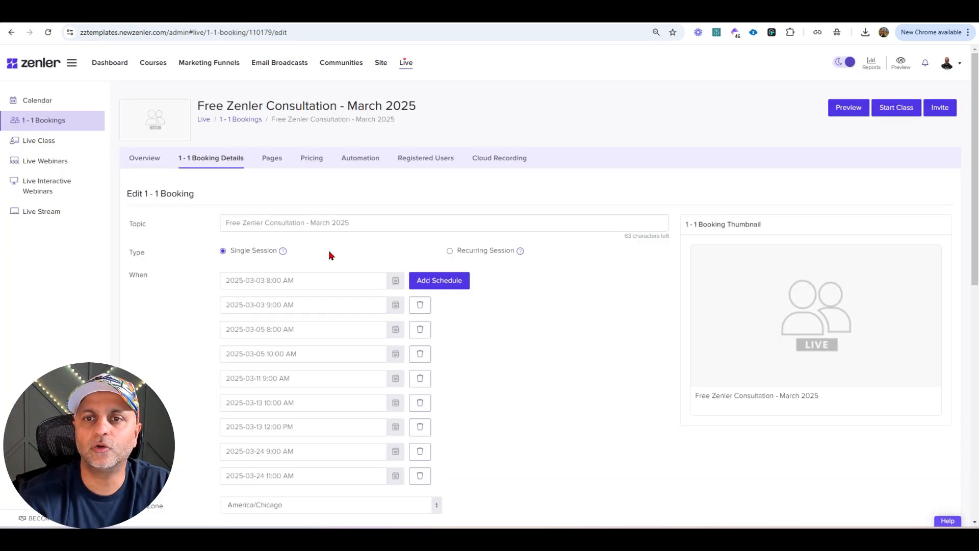
click(356, 160)
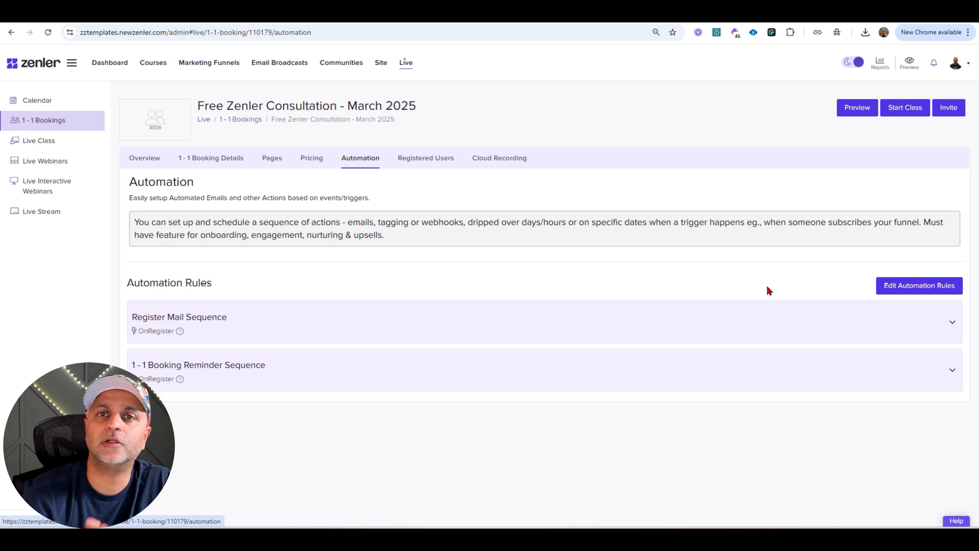
click(891, 285)
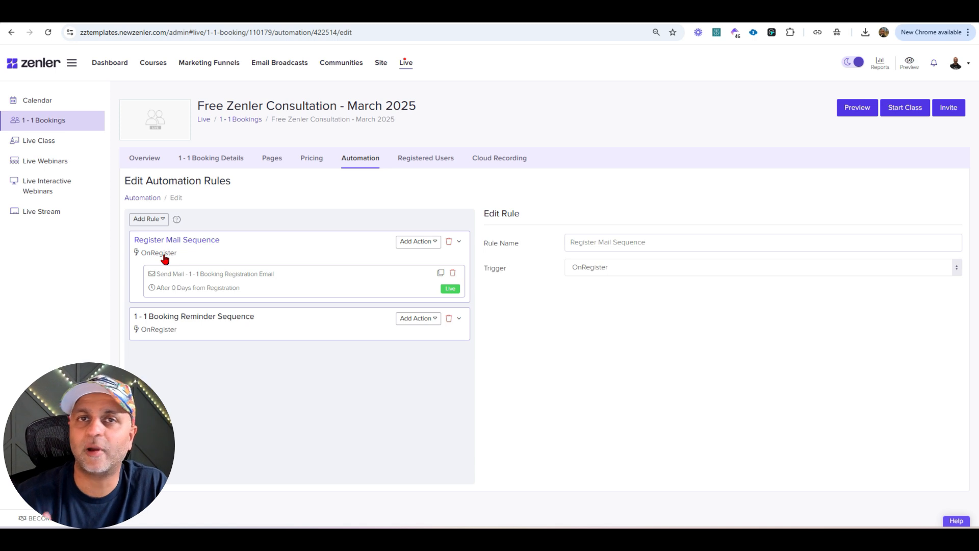
Examine the triggers available for new booking rules and the actions available for the Register Mail Sequence
click(162, 218)
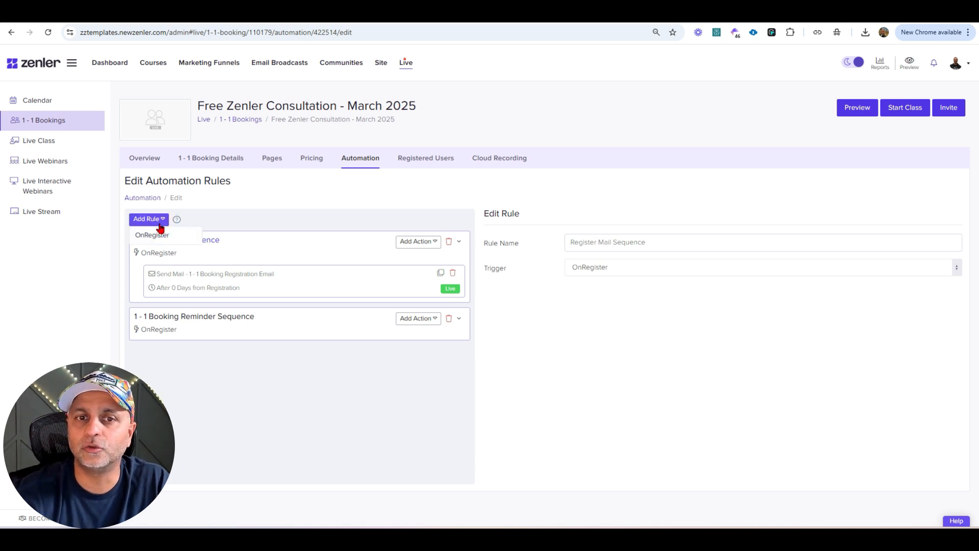
click(160, 224)
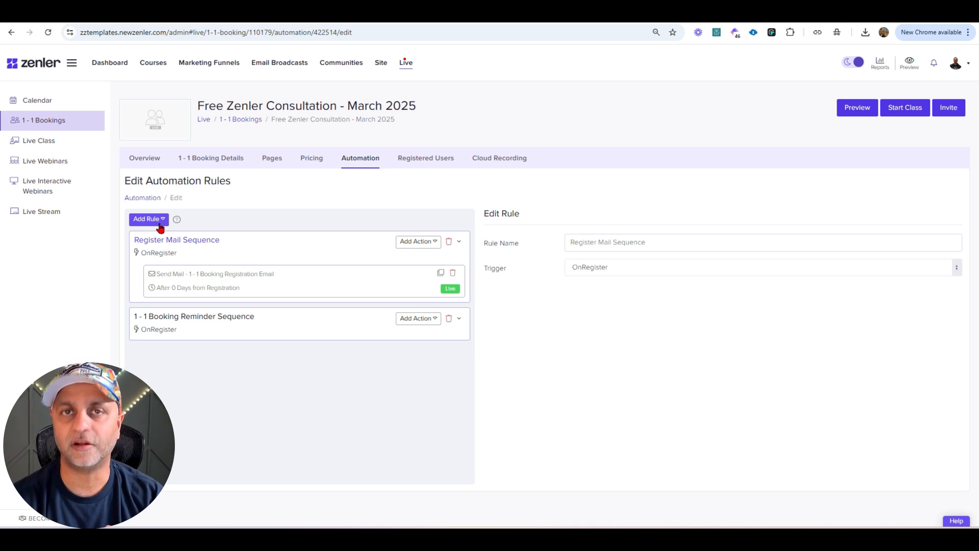
click(416, 241)
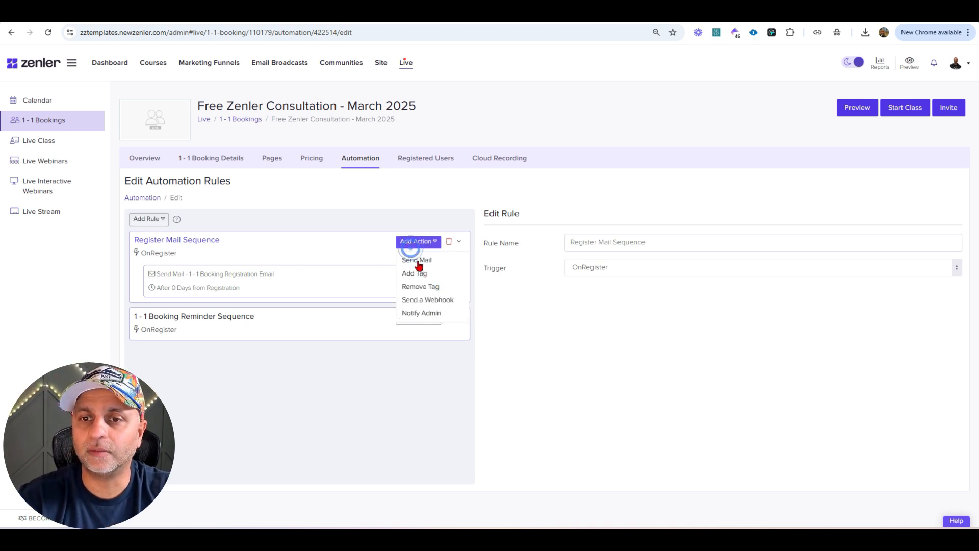